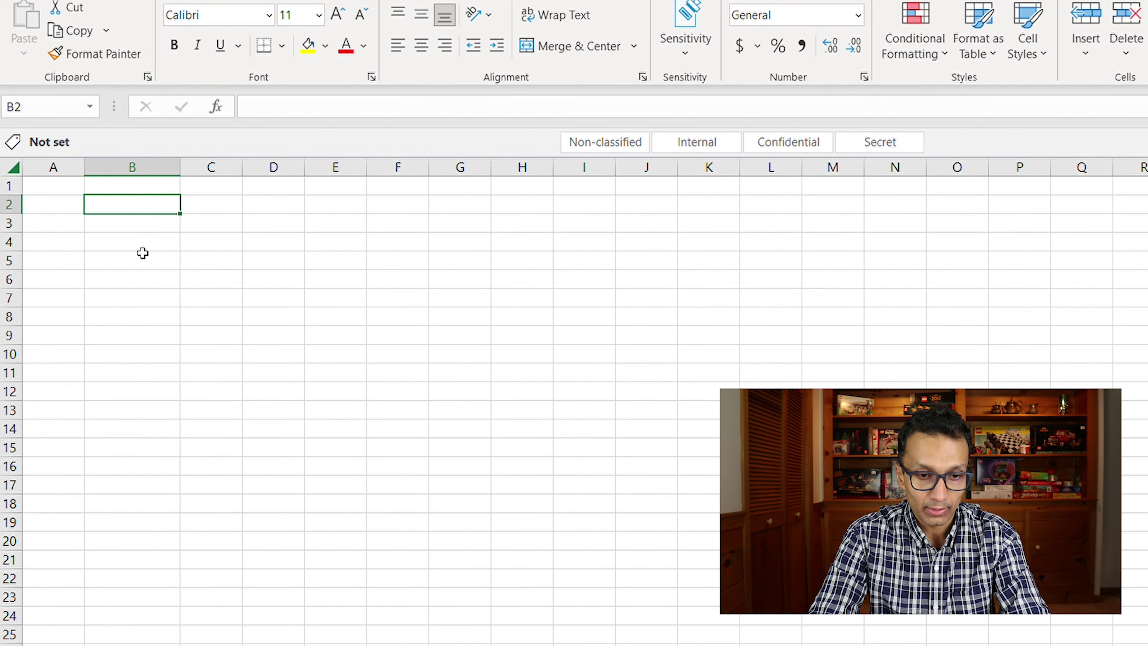
Step: Label B2 '401k' and put a centered 59 in D2
{"action": "type", "text": "401k"}
{"action": "key", "text": "Return"}
{"action": "key", "text": "Up"}
{"action": "key", "text": "Right"}
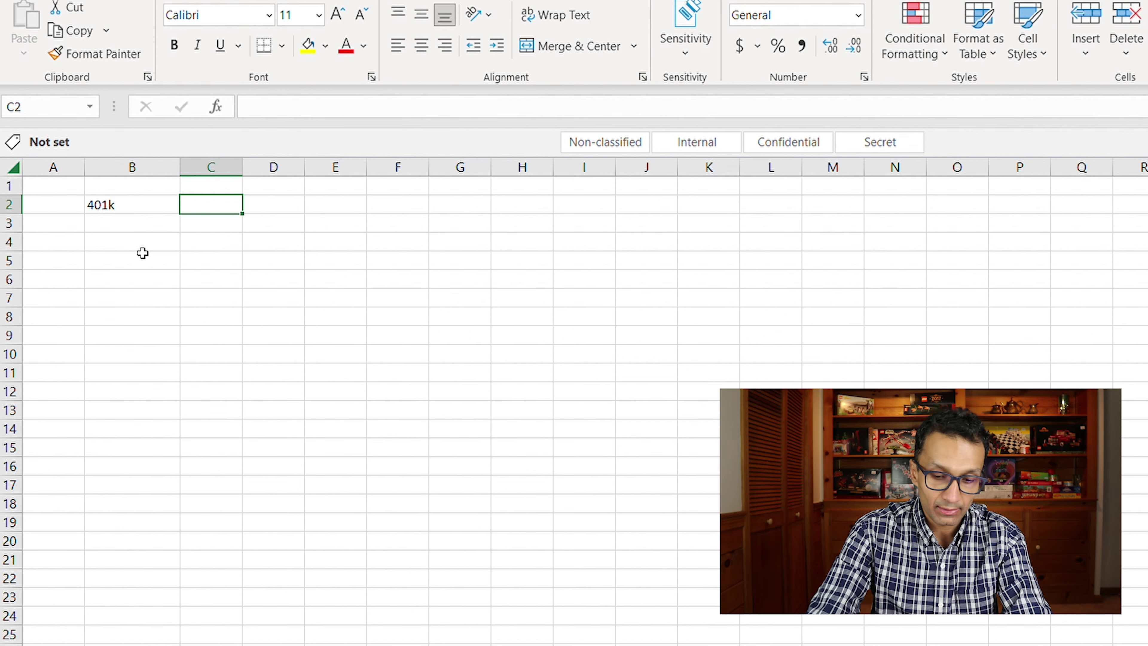
{"action": "type", "text": "59"}
{"action": "key", "text": "Return"}
{"action": "key", "text": "Up"}
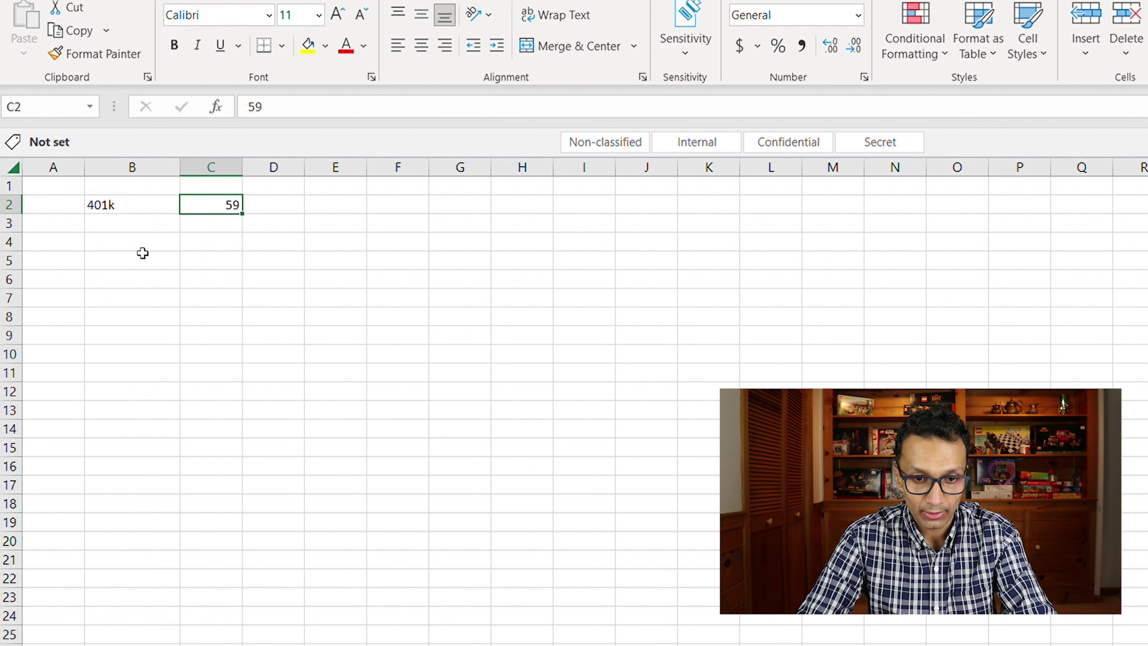
{"action": "left_click", "coordinate": [415, 50]}
{"action": "key", "text": "ctrl+x"}
{"action": "key", "text": "Right"}
{"action": "key", "text": "ctrl+v"}
{"action": "key", "text": "Down"}
{"action": "key", "text": "Left"}
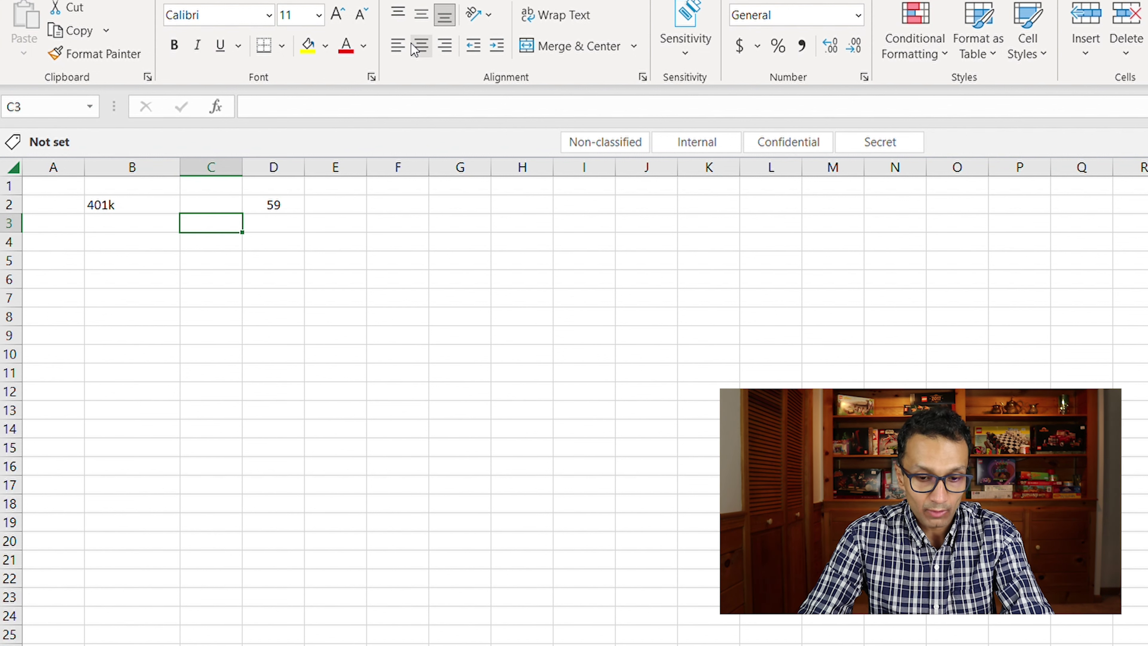
{"action": "key", "text": "Left"}
Step: Enter the Contribution label with an amount of 100 in row 3
{"action": "type", "text": "Con"}
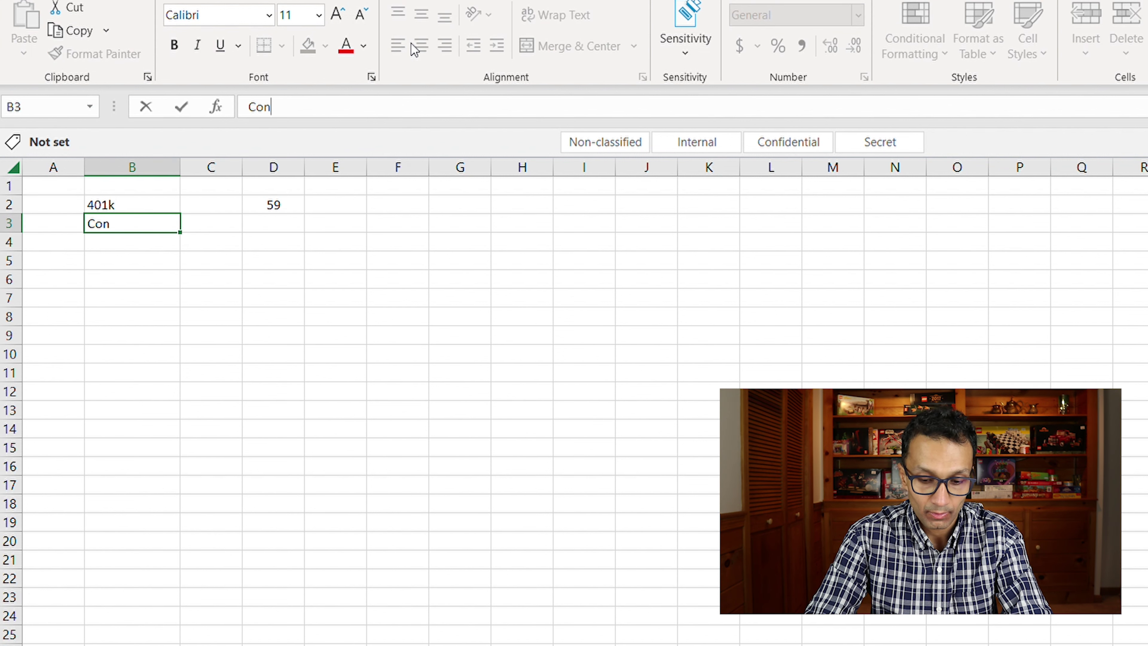
{"action": "type", "text": "tribution"}
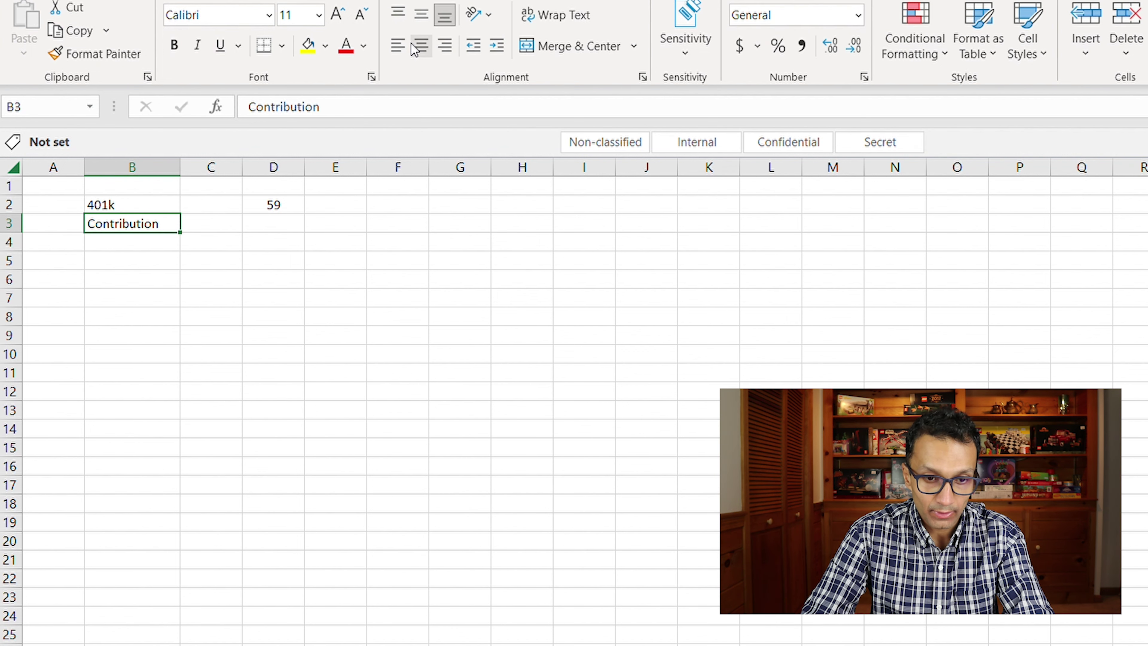
{"action": "key", "text": "Right"}
{"action": "key", "text": "Right"}
{"action": "type", "text": "100"}
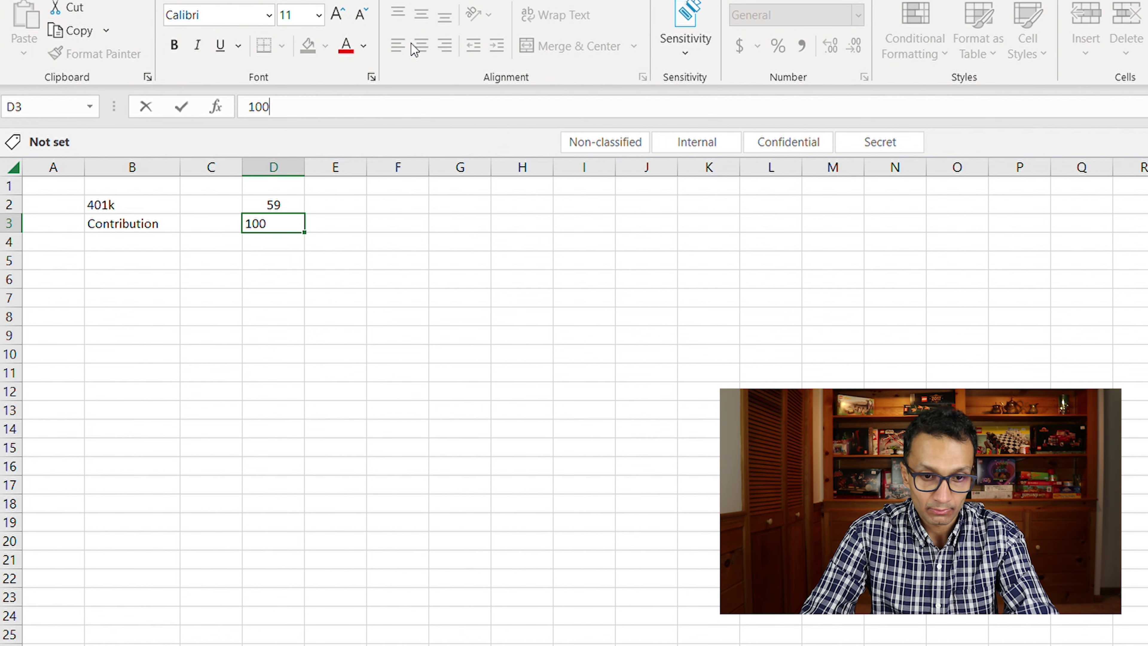
{"action": "key", "text": "ctrl+Return"}
Step: Add a Return row with an 8% rate and the formula =D3*C4 giving 8
{"action": "key", "text": "Down"}
{"action": "type", "text": "="}
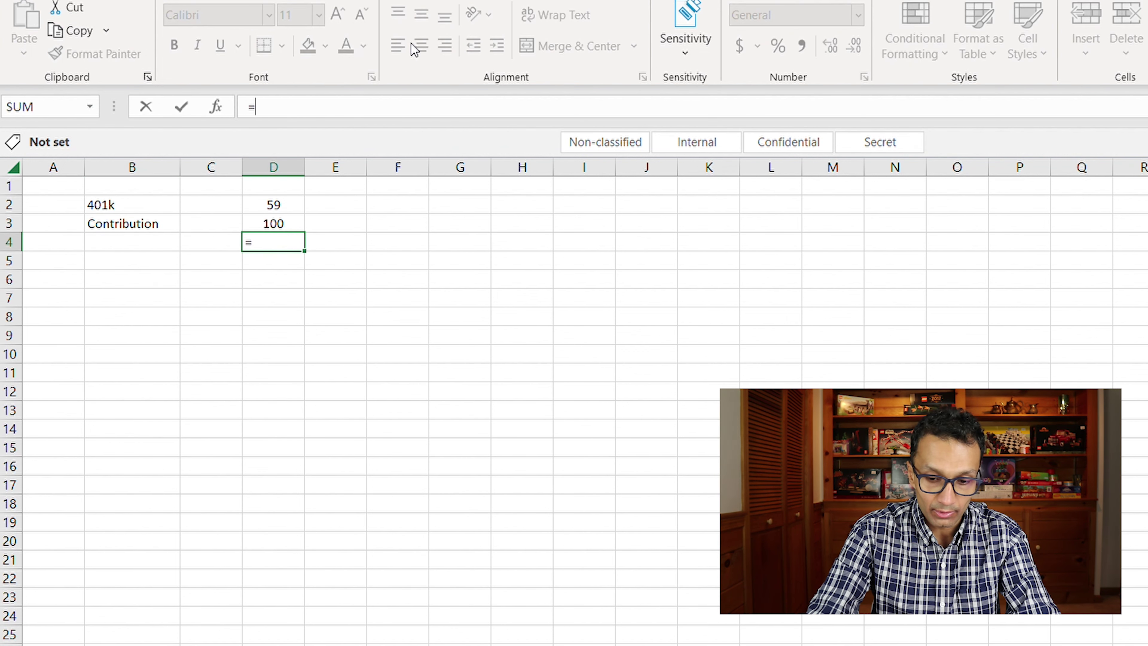
{"action": "key", "text": "Up"}
{"action": "type", "text": "*"}
{"action": "key", "text": "Left"}
{"action": "key", "text": "Return"}
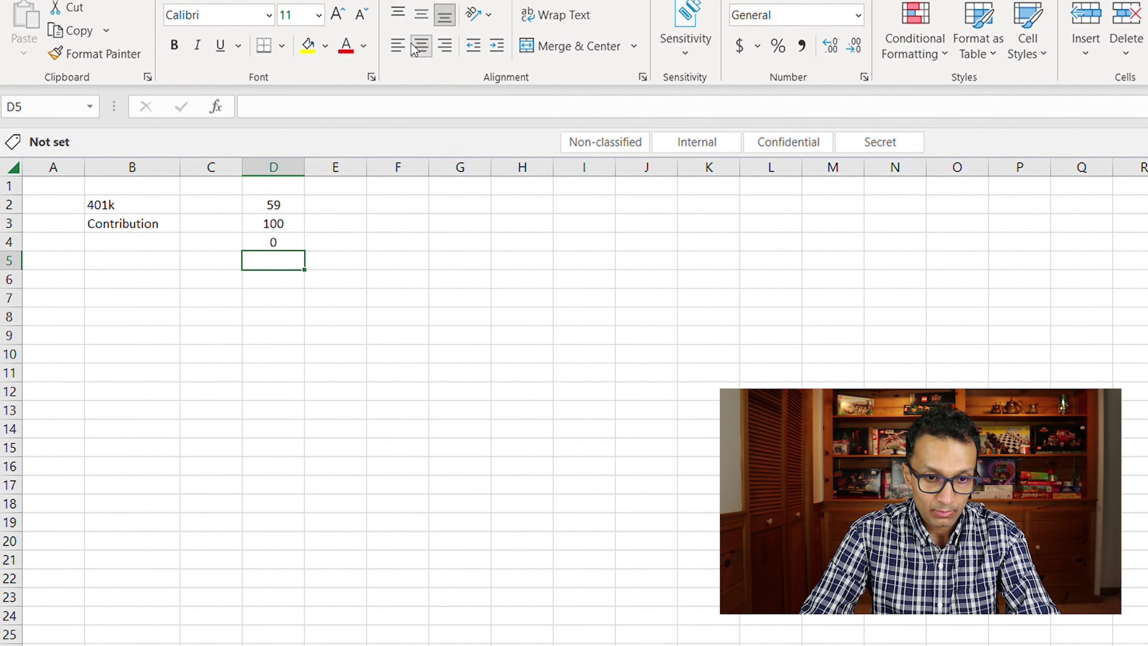
{"action": "key", "text": "Up"}
{"action": "key", "text": "Left"}
{"action": "key", "text": "Left"}
{"action": "type", "text": "Return"}
{"action": "key", "text": "Return"}
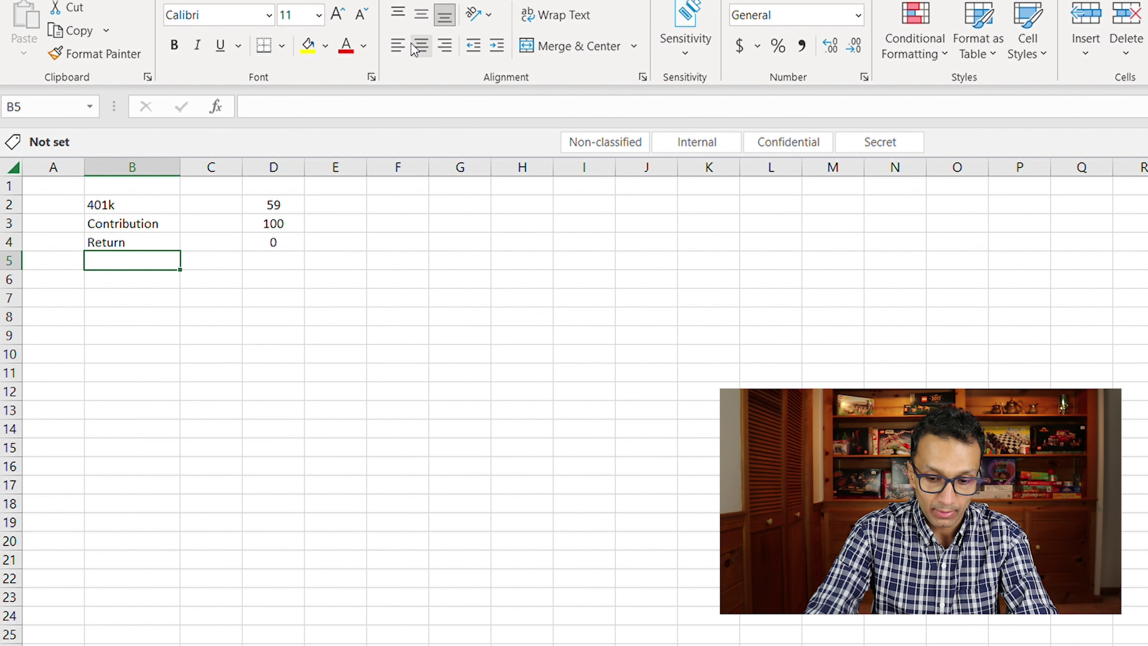
{"action": "key", "text": "Up"}
{"action": "key", "text": "Right"}
{"action": "type", "text": "8"}
{"action": "key", "text": "ctrl+Return"}
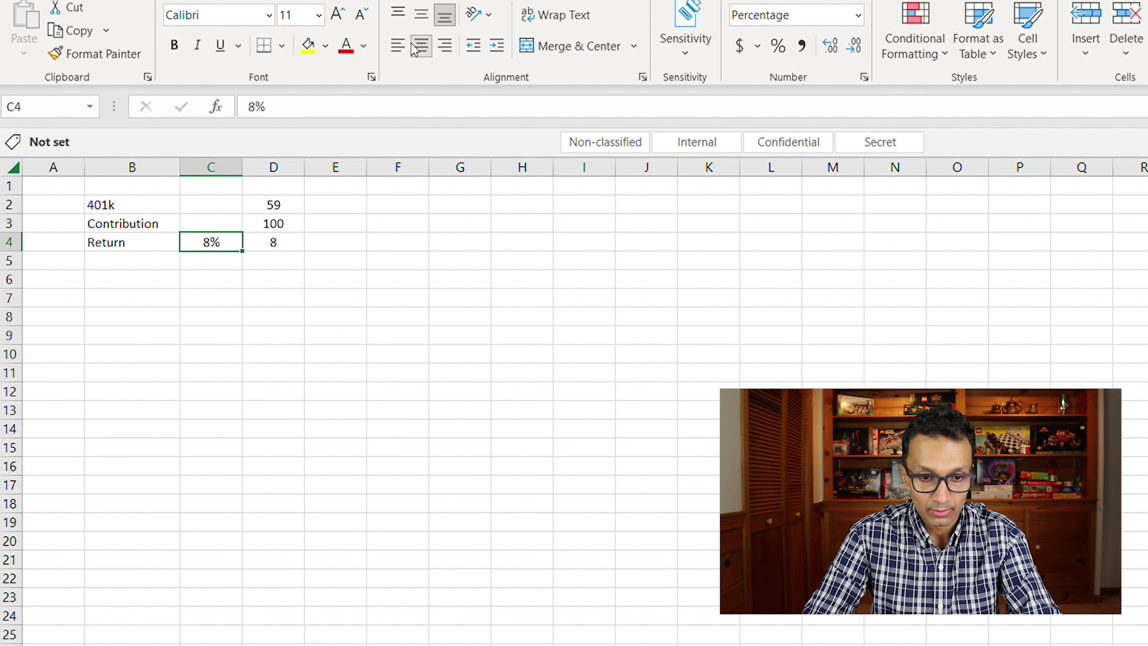
Step: Add a Total row in row 5 using =SUM(D3:D4) to get 108
{"action": "key", "text": "Right"}
{"action": "key", "text": "Down"}
{"action": "key", "text": "Left"}
{"action": "key", "text": "Left"}
{"action": "type", "text": "Wi"}
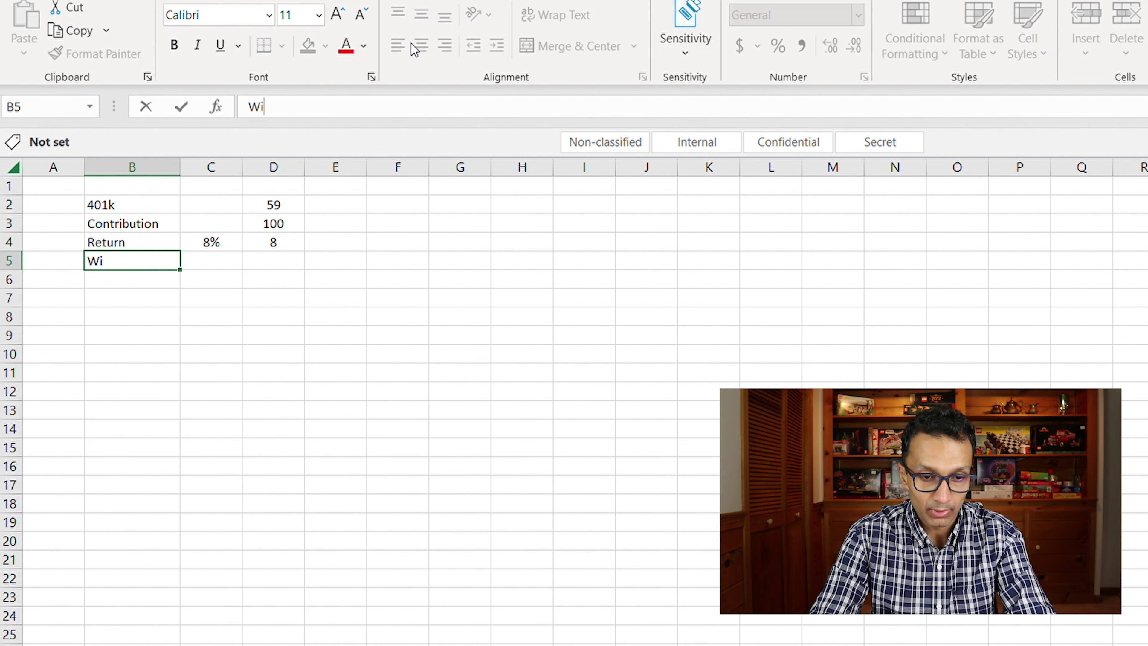
{"action": "key", "text": "BackSpace"}
{"action": "key", "text": "BackSpace"}
{"action": "type", "text": "To"}
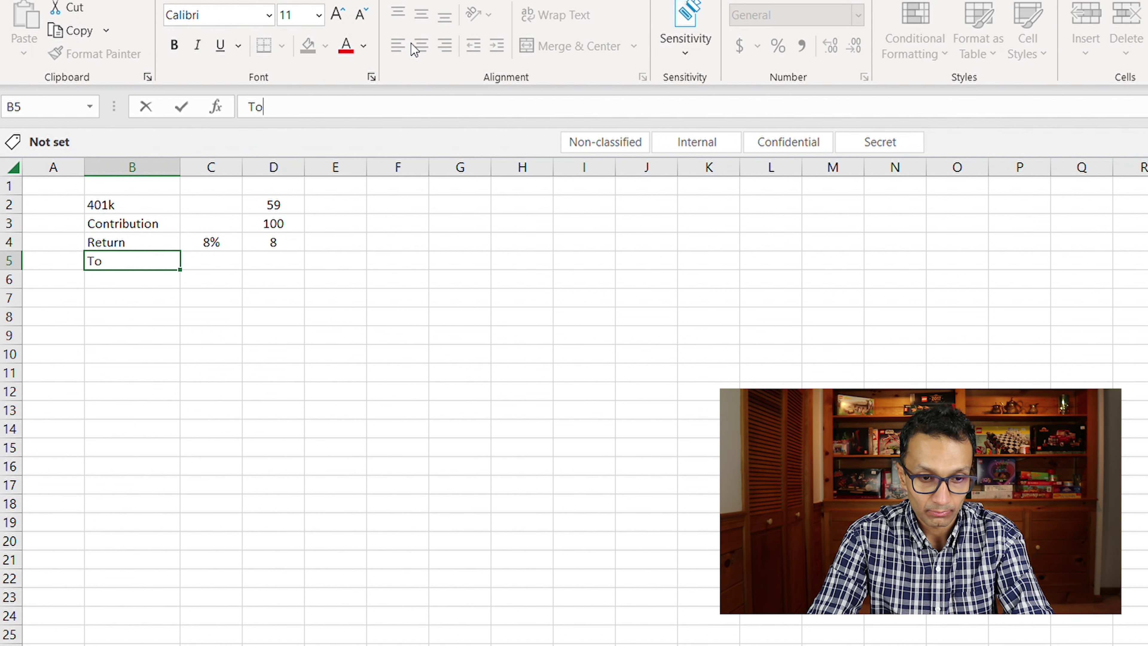
{"action": "type", "text": "tal"}
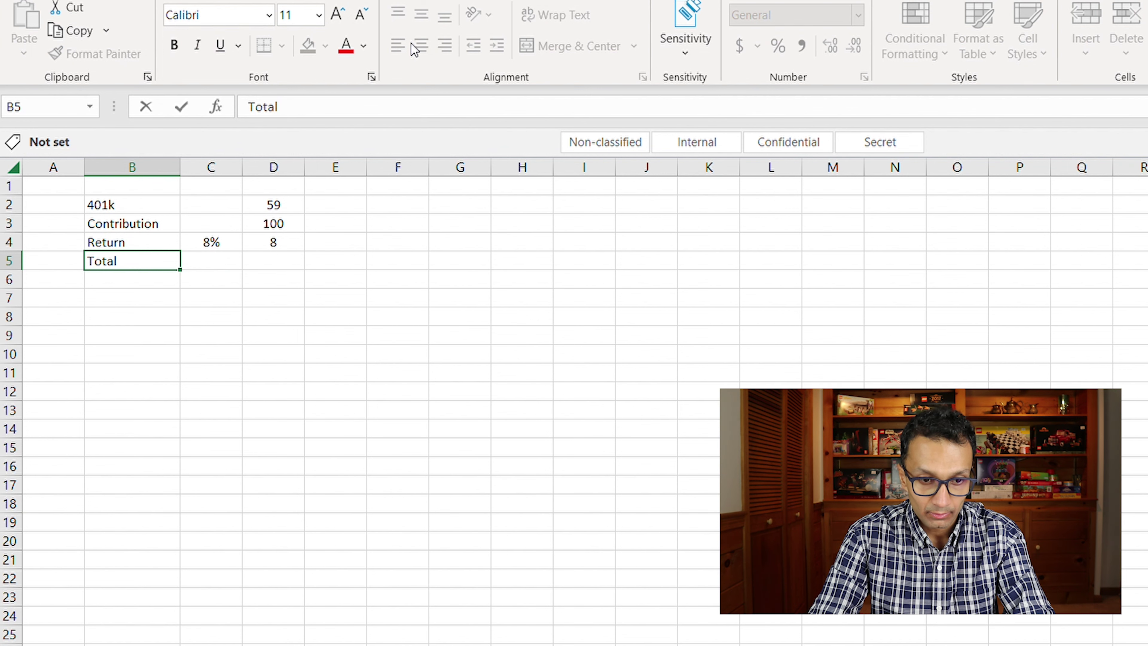
{"action": "key", "text": "Return"}
{"action": "key", "text": "Up"}
{"action": "key", "text": "Right"}
{"action": "key", "text": "Right"}
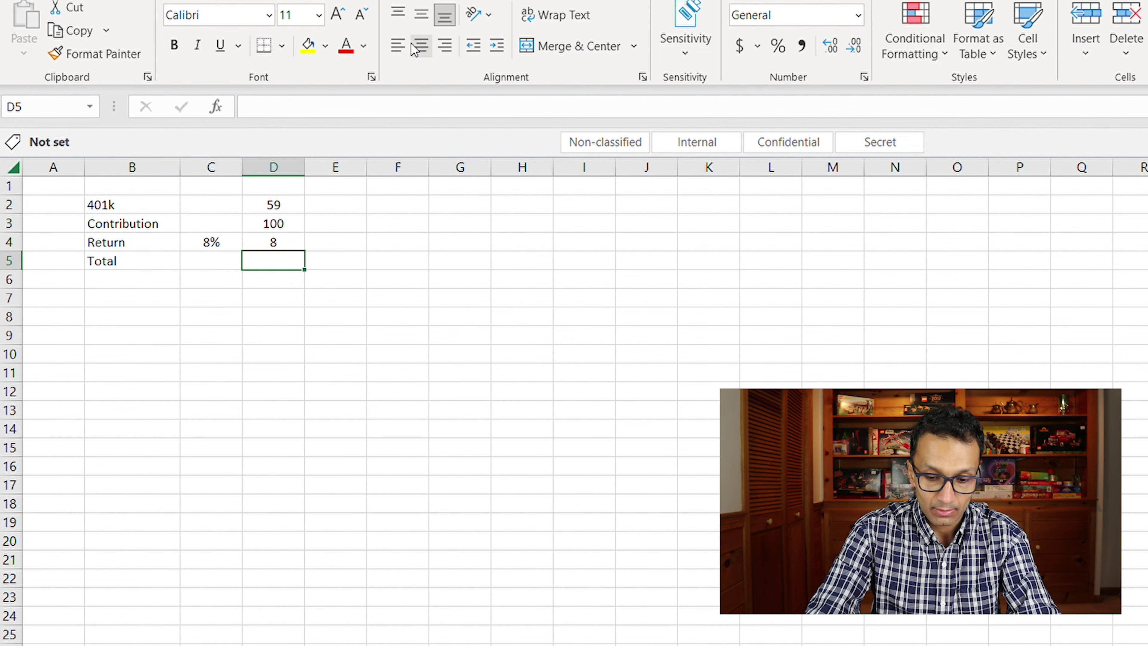
{"action": "type", "text": "=sum("}
{"action": "key", "text": "Up"}
{"action": "key", "text": "shift+Up"}
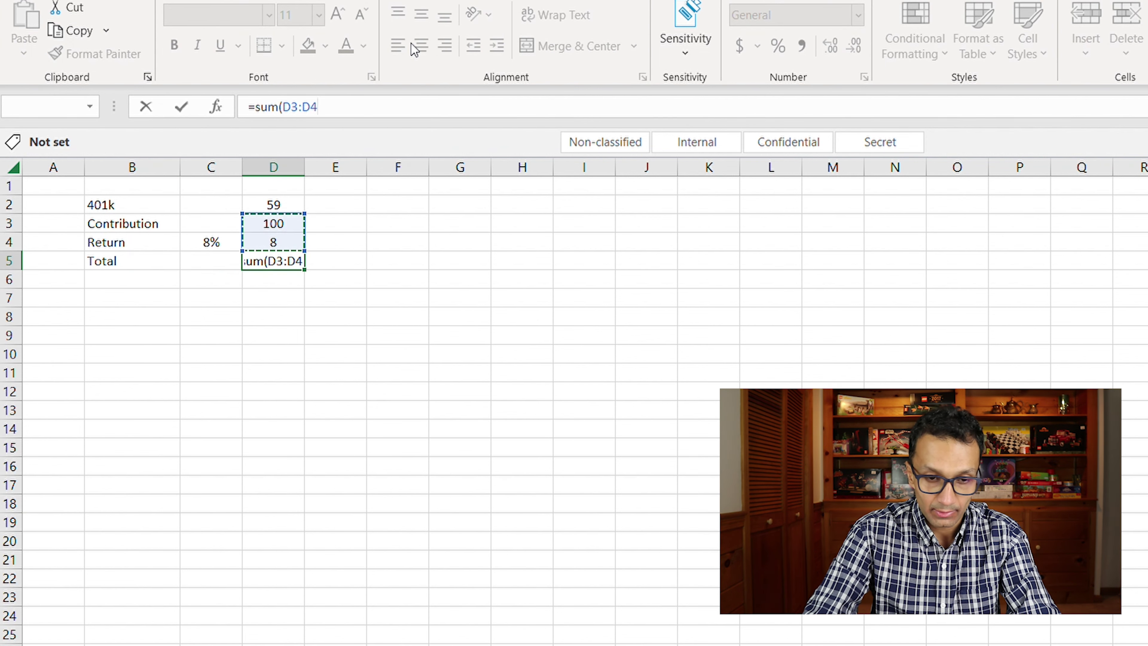
{"action": "type", "text": ")"}
{"action": "key", "text": "Return"}
Step: Make the 59 header bold with a bottom border
{"action": "key", "text": "Up"}
{"action": "key", "text": "Up"}
{"action": "key", "text": "Up"}
{"action": "key", "text": "Up"}
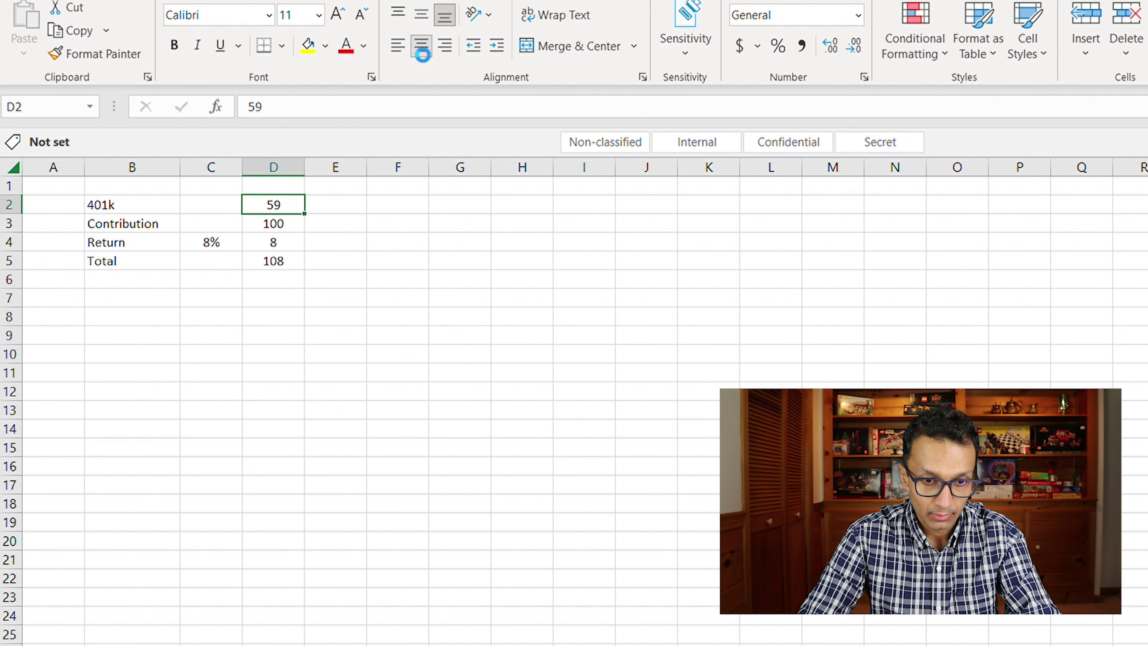
{"action": "key", "text": "ctrl+b"}
{"action": "left_click", "coordinate": [263, 45]}
{"action": "key", "text": "Down"}
{"action": "key", "text": "Down"}
{"action": "key", "text": "Down"}
{"action": "key", "text": "Down"}
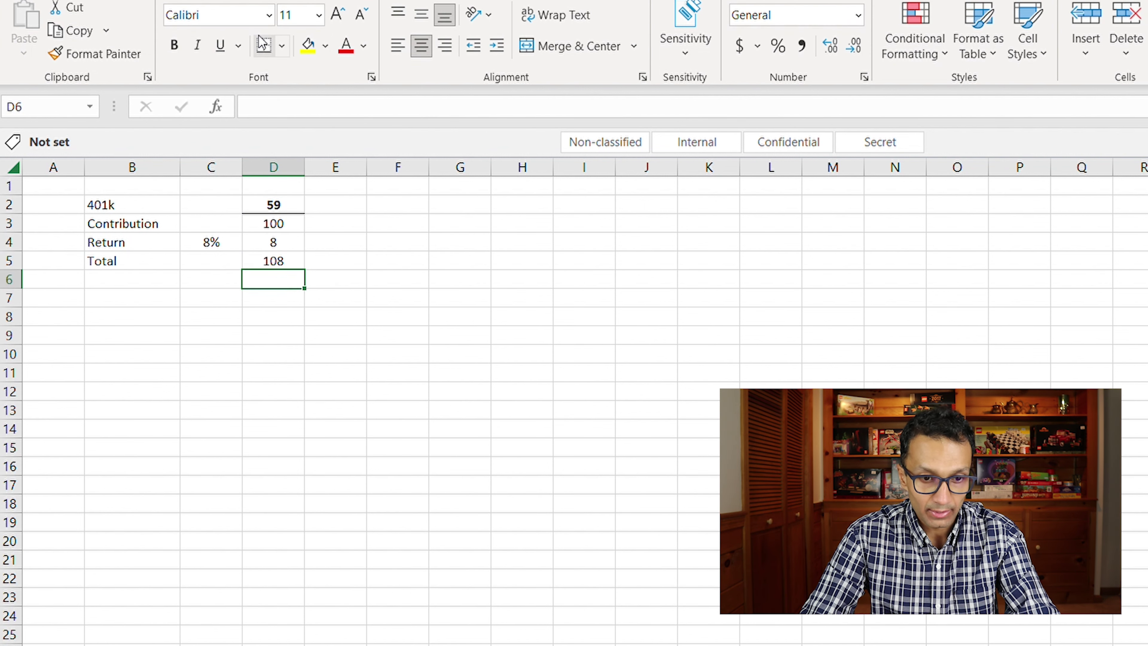
{"action": "key", "text": "Down"}
{"action": "key", "text": "Left"}
{"action": "key", "text": "Left"}
Step: Add a Tax Saving row with a 30% rate in C7 and =D3*C7 in D7
{"action": "type", "text": "Tax "}
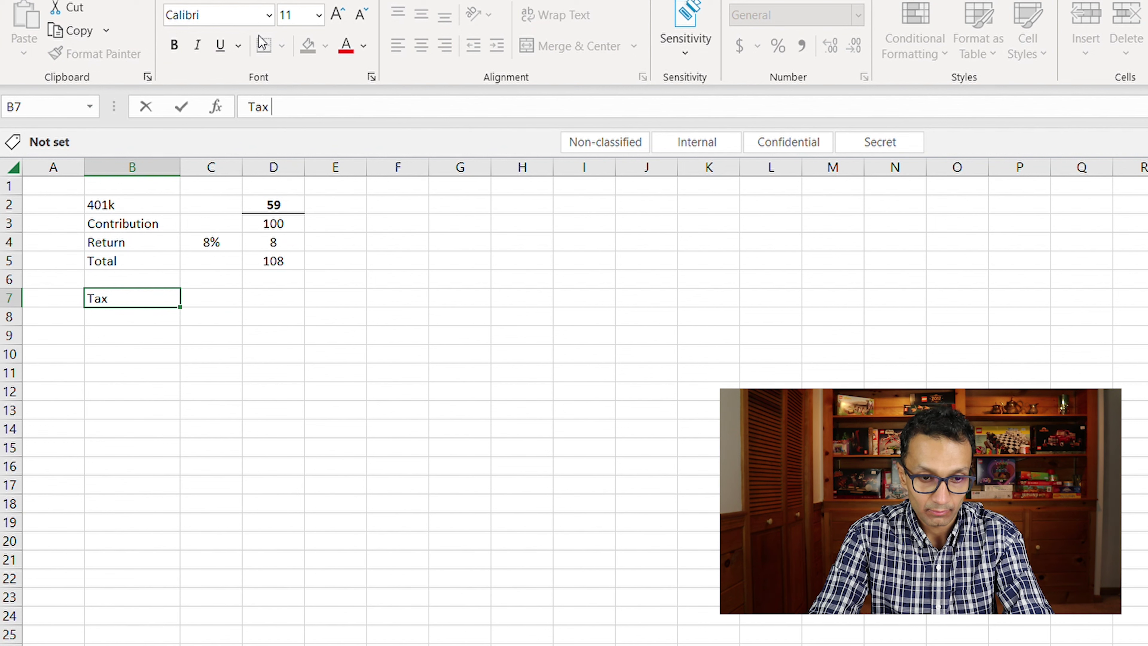
{"action": "type", "text": "Saving"}
{"action": "key", "text": "Return"}
{"action": "key", "text": "Up"}
{"action": "key", "text": "Right"}
{"action": "key", "text": "Right"}
{"action": "type", "text": "="}
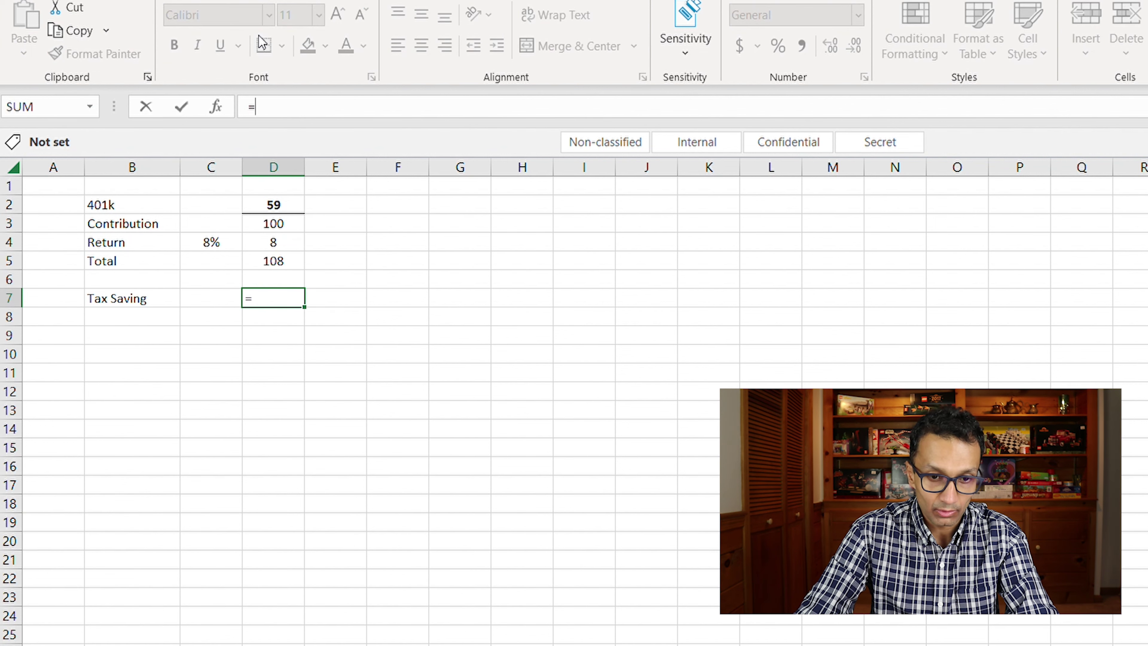
{"action": "key", "text": "Up"}
{"action": "key", "text": "Up"}
{"action": "key", "text": "Up"}
{"action": "key", "text": "Up"}
{"action": "type", "text": "*"}
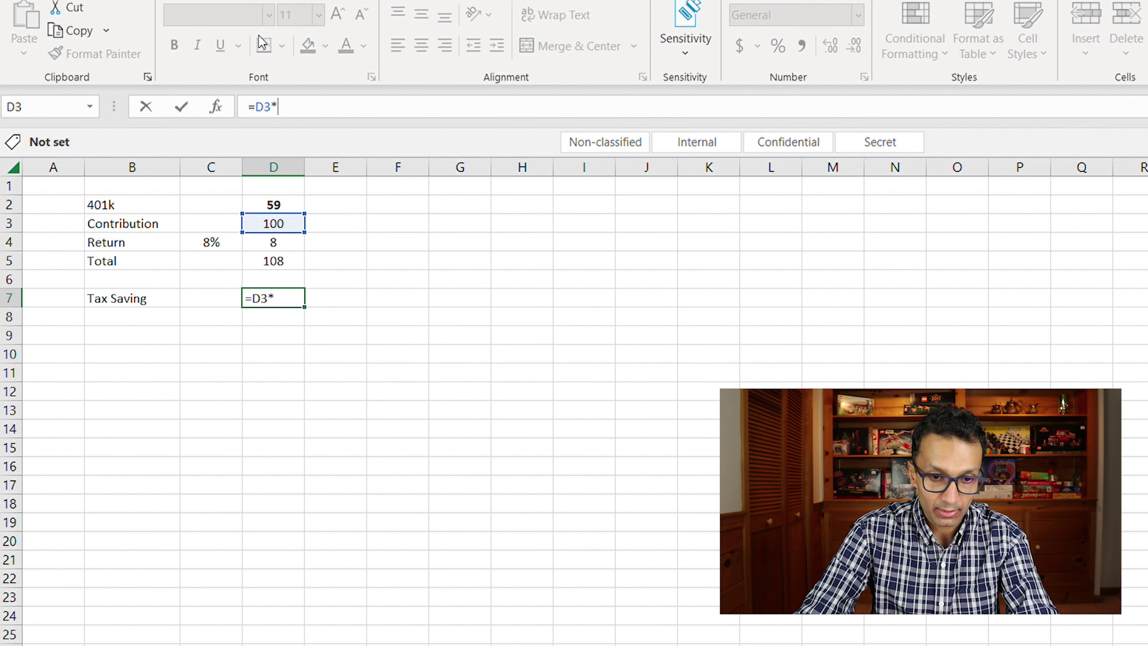
{"action": "key", "text": "Left"}
{"action": "key", "text": "ctrl+Return"}
{"action": "key", "text": "Left"}
{"action": "type", "text": "30%"}
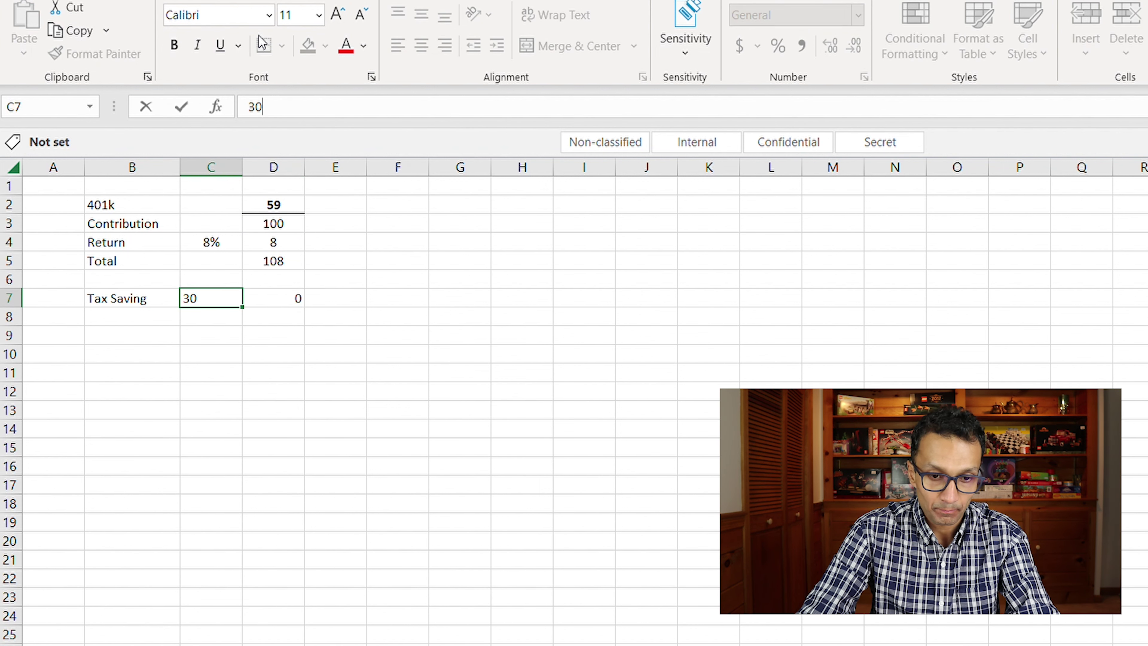
{"action": "key", "text": "Return"}
Step: Center the 30 saving amount and the 30% rate
{"action": "key", "text": "Up"}
{"action": "key", "text": "Right"}
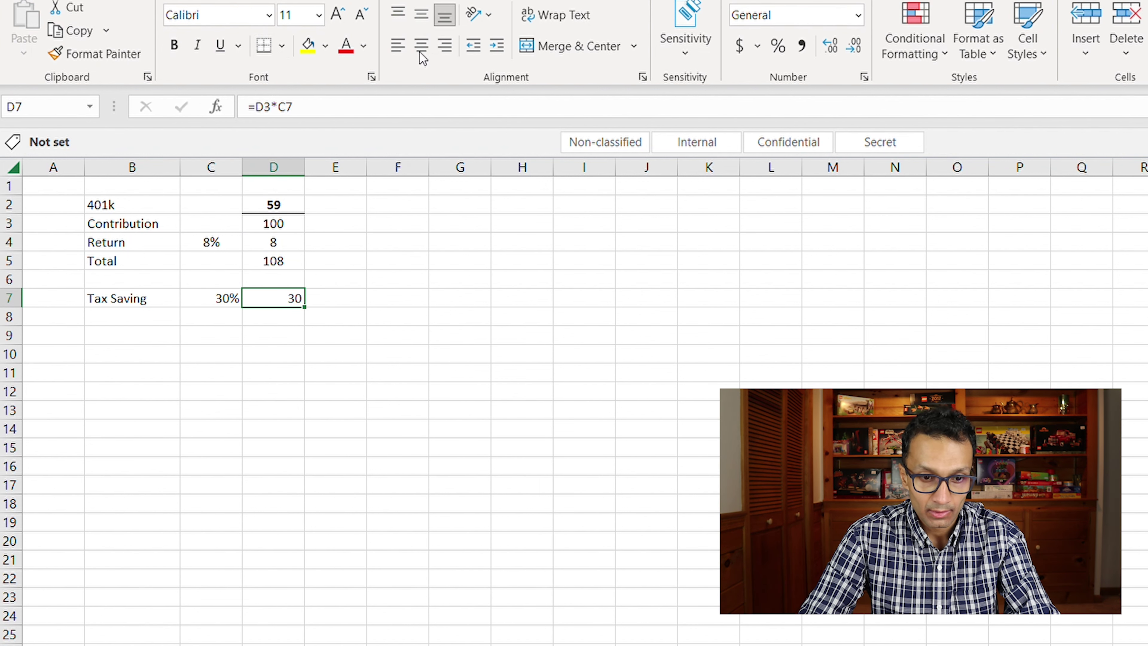
{"action": "left_click", "coordinate": [414, 44]}
{"action": "key", "text": "Left"}
{"action": "key", "text": "Left"}
{"action": "key", "text": "Right"}
{"action": "left_click", "coordinate": [413, 44]}
Step: Copy the Return row B4:D4 into row 8, giving 2.4
{"action": "key", "text": "Up"}
{"action": "key", "text": "Up"}
{"action": "key", "text": "Up"}
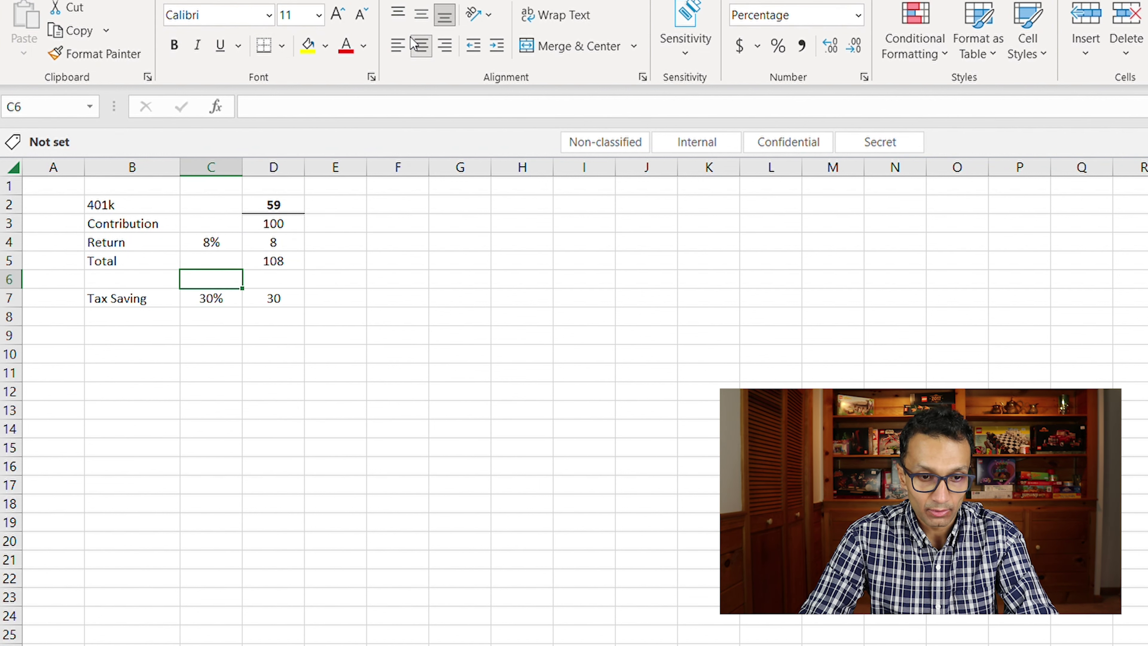
{"action": "key", "text": "Left"}
{"action": "key", "text": "shift+Right"}
{"action": "key", "text": "shift+Right"}
{"action": "key", "text": "ctrl+c"}
{"action": "key", "text": "Down"}
{"action": "key", "text": "Down"}
{"action": "key", "text": "Down"}
{"action": "key", "text": "Down"}
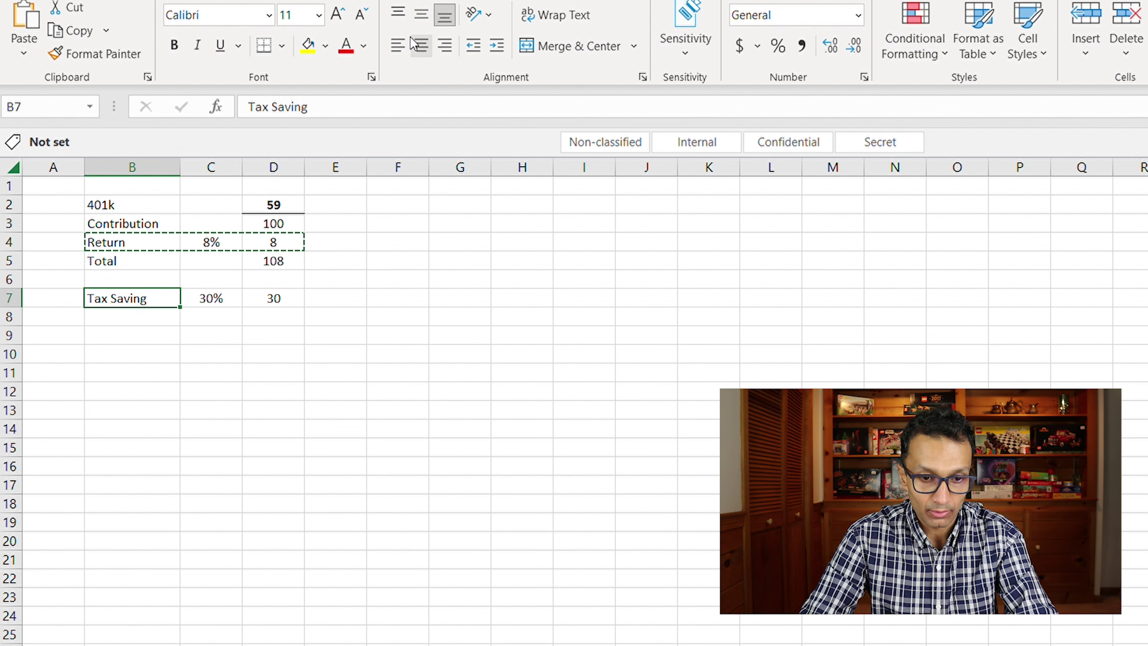
{"action": "key", "text": "ctrl+v"}
Step: Add a Total row in row 9 with =SUM(D7:D8) giving 32.4
{"action": "key", "text": "Right"}
{"action": "key", "text": "Right"}
{"action": "key", "text": "Down"}
{"action": "key", "text": "Left"}
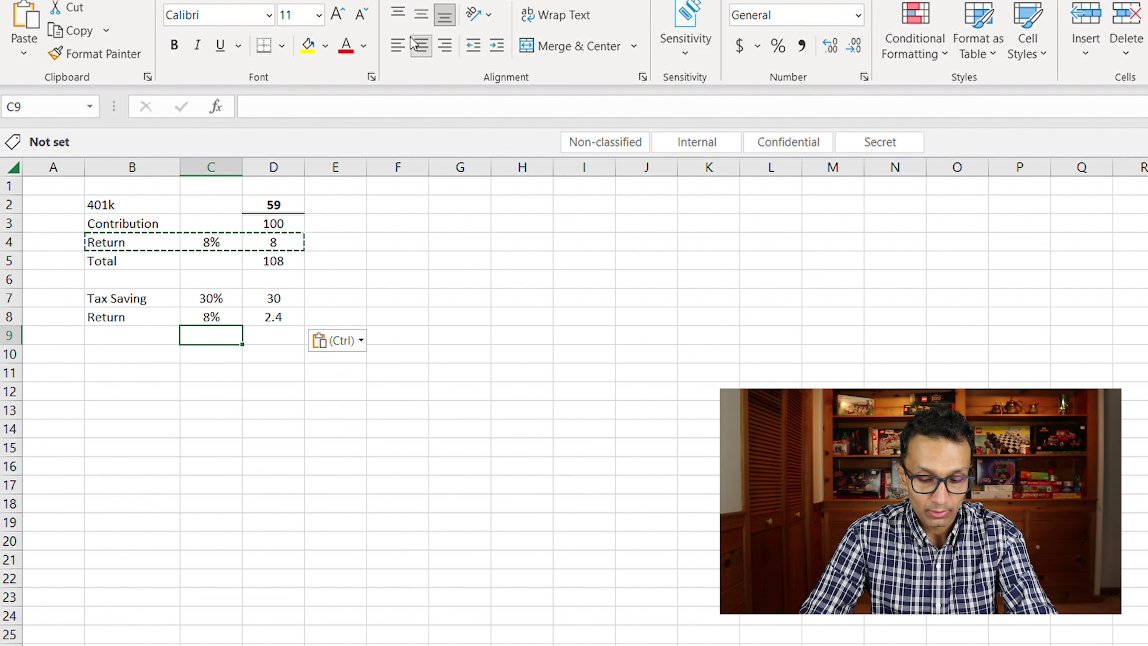
{"action": "key", "text": "Left"}
{"action": "type", "text": "Total"}
{"action": "key", "text": "Return"}
{"action": "key", "text": "Up"}
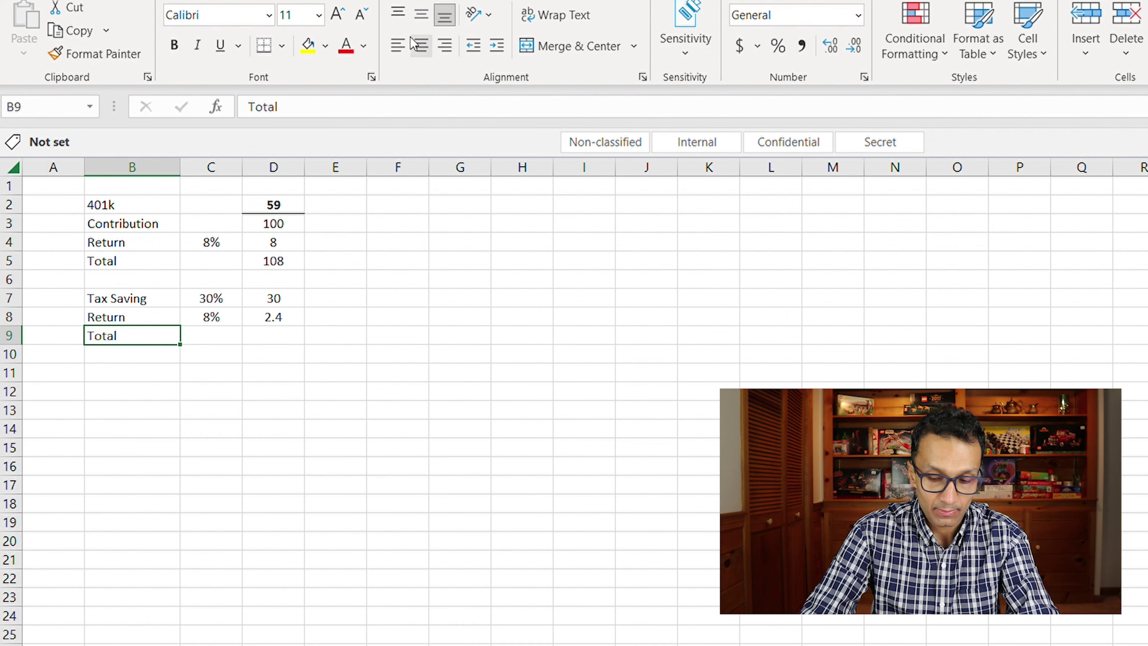
{"action": "key", "text": "Right"}
{"action": "key", "text": "Right"}
{"action": "type", "text": "=sum(D7:D8"}
{"action": "key", "text": "ctrl+Return"}
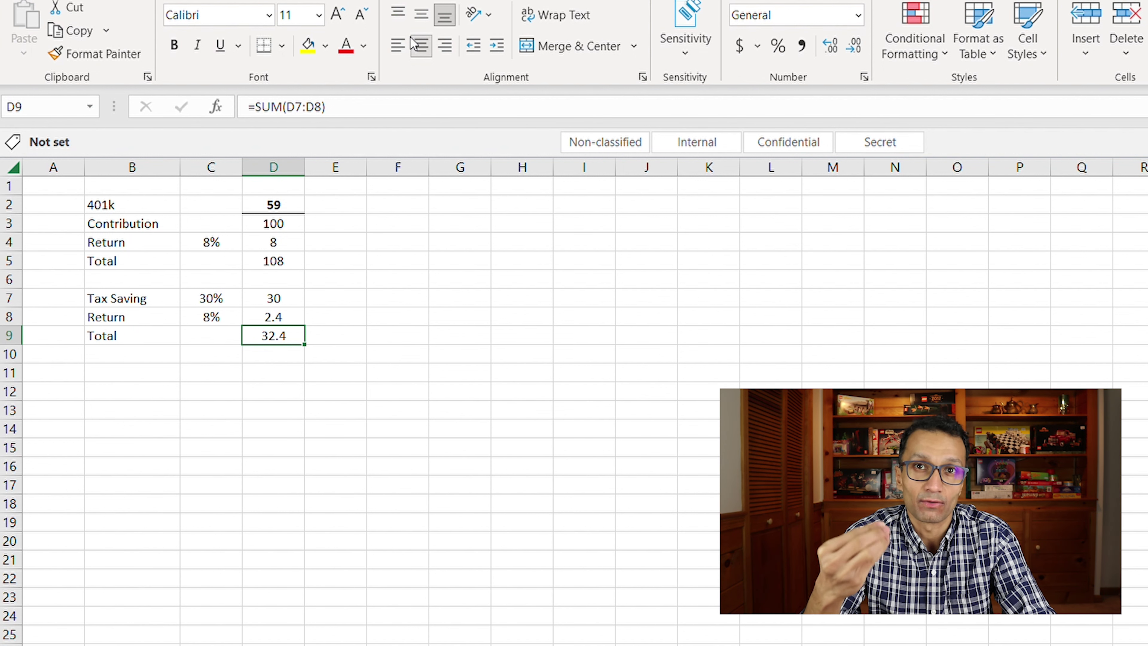
Step: Move the selection back up to the top of the Tax Saving block
{"action": "key", "text": "Left"}
{"action": "key", "text": "Left"}
{"action": "key", "text": "Up"}
Step: Move the Tax Saving block three rows lower to make room for a new section
{"action": "key", "text": "Up"}
{"action": "key", "text": "shift+Down"}
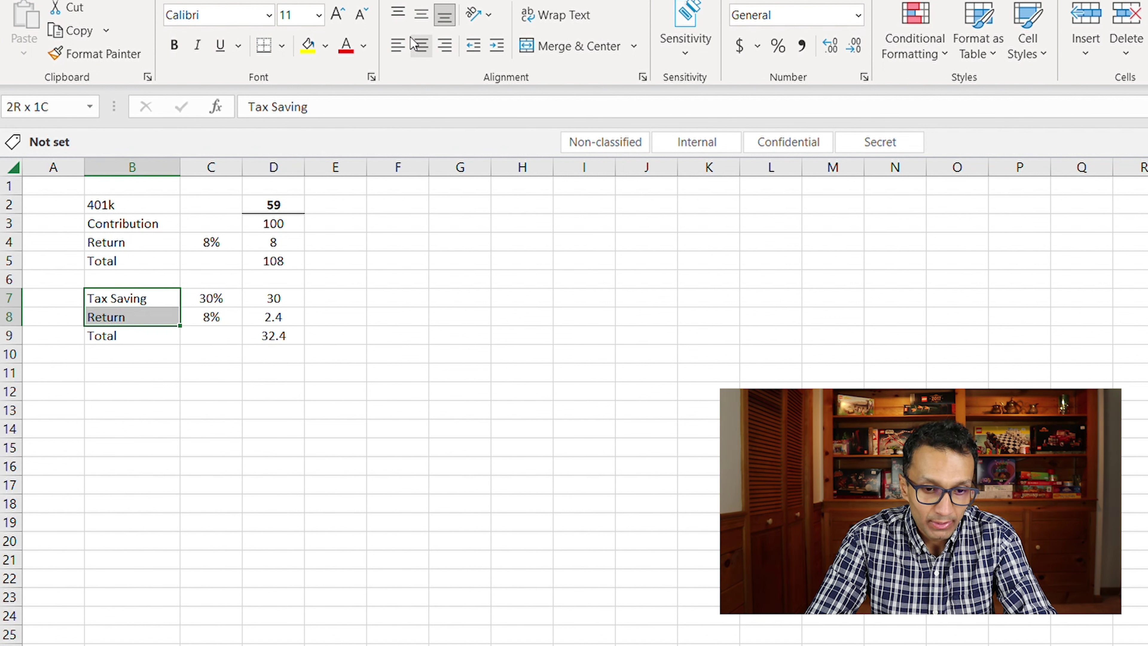
{"action": "key", "text": "shift+Down"}
{"action": "key", "text": "shift+Right"}
{"action": "key", "text": "shift+Right"}
{"action": "key", "text": "ctrl+c"}
{"action": "key", "text": "Down"}
{"action": "key", "text": "Down"}
{"action": "key", "text": "Down"}
{"action": "key", "text": "ctrl+v"}
{"action": "key", "text": "Up"}
{"action": "key", "text": "Up"}
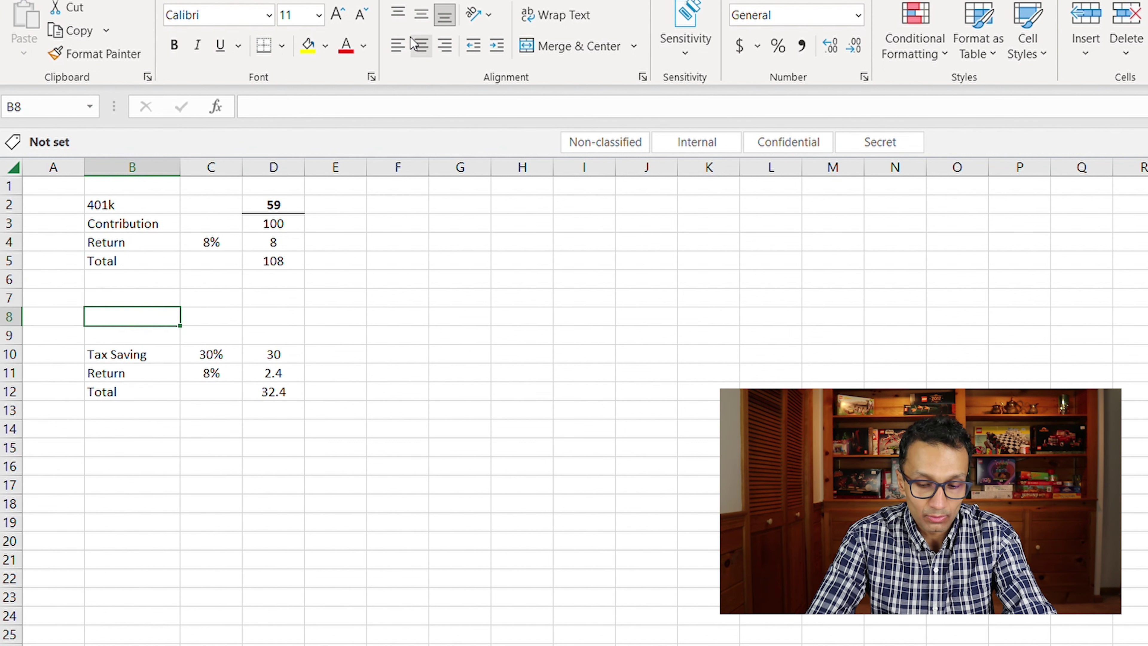
{"action": "key", "text": "Up"}
Step: Label B7 'Withdrawl (1)' and insert two blank rows above Tax Saving
{"action": "type", "text": "Withdrawl fro "}
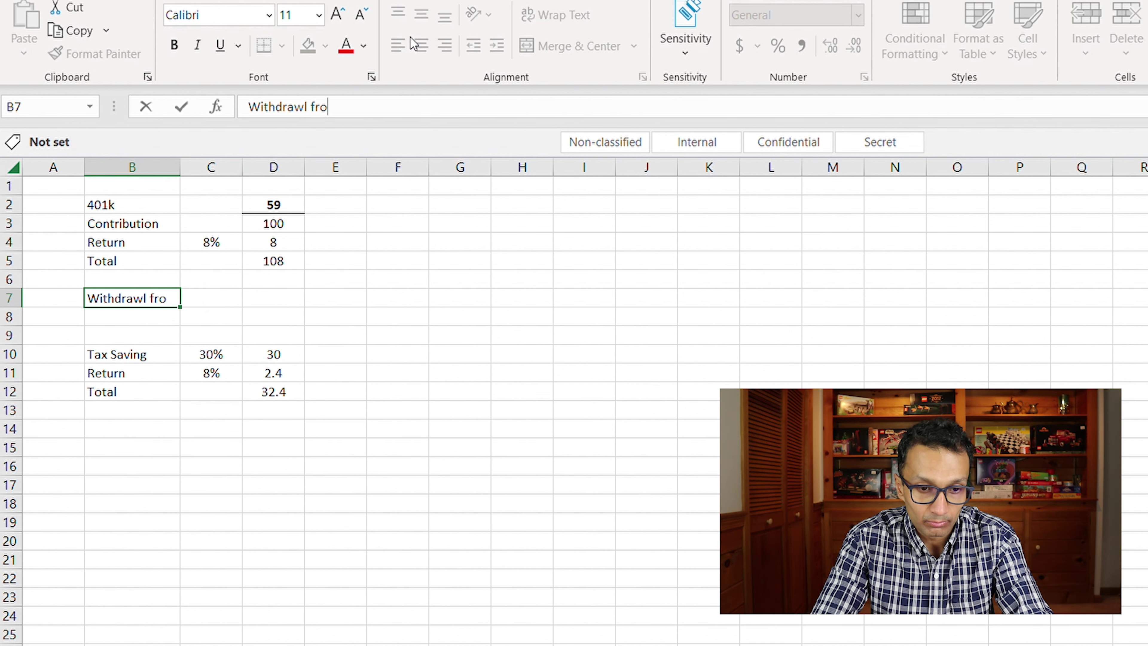
{"action": "type", "text": "m"}
{"action": "key", "text": "BackSpace"}
{"action": "key", "text": "BackSpace"}
{"action": "key", "text": "BackSpace"}
{"action": "key", "text": "BackSpace"}
{"action": "type", "text": "("}
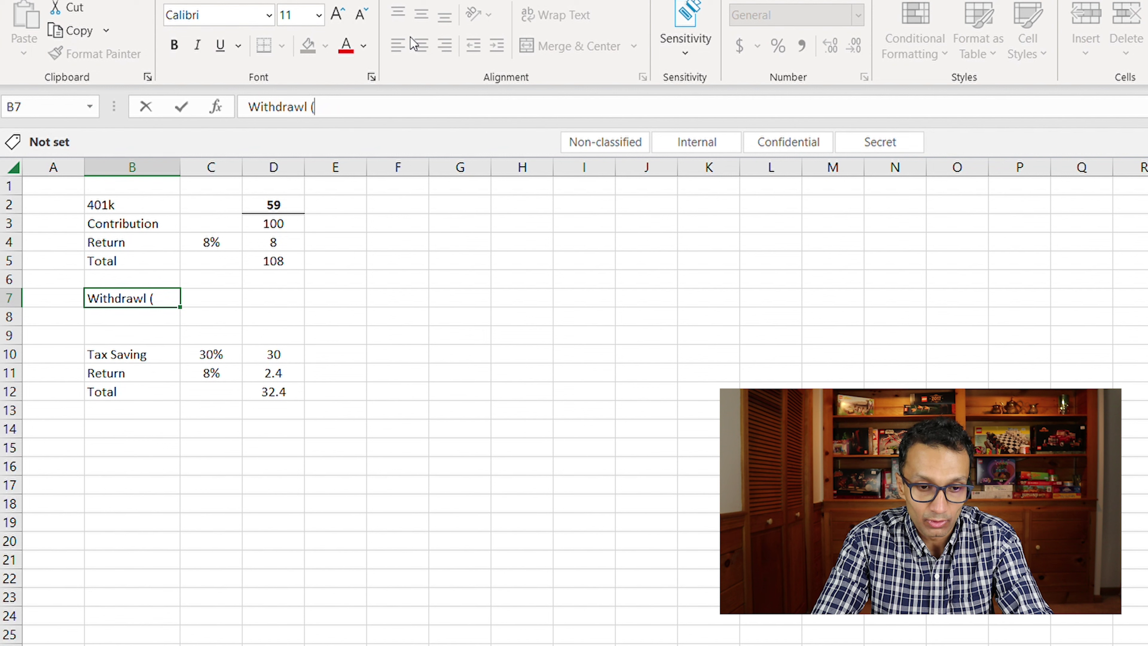
{"action": "type", "text": "10"}
{"action": "key", "text": "BackSpace"}
{"action": "type", "text": ")"}
{"action": "key", "text": "Return"}
{"action": "key", "text": "Down"}
{"action": "key", "text": "Down"}
{"action": "key", "text": "shift+Down"}
{"action": "key", "text": "ctrl+shift+plus"}
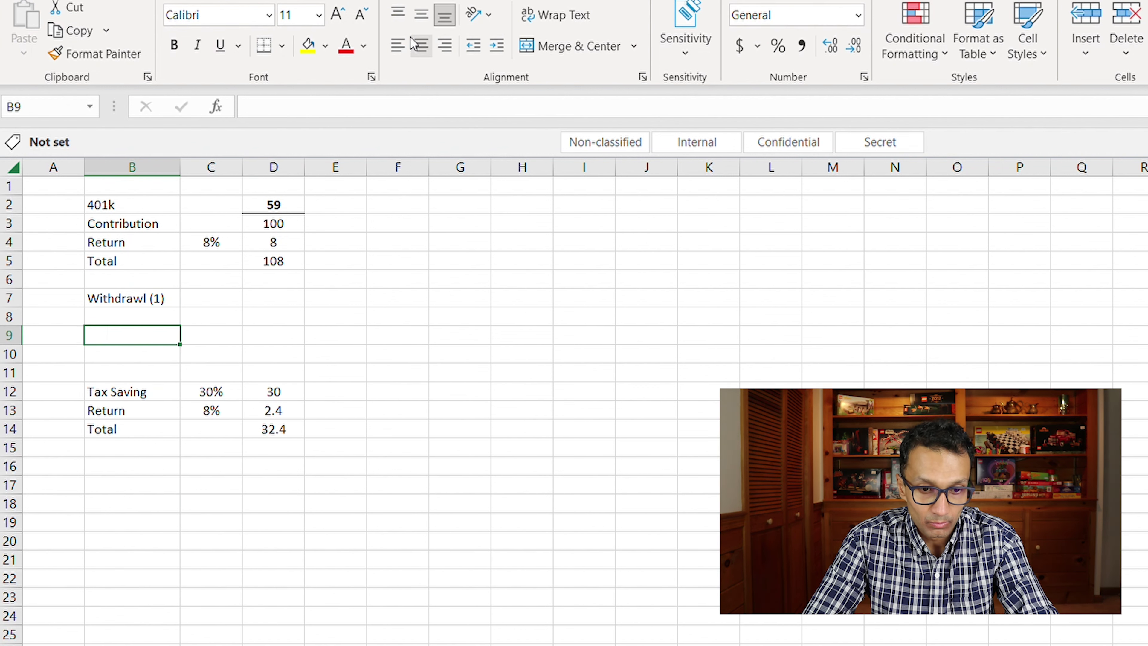
Step: Add the Contribution label in B8 and the after-tax formula =D3*(1-C8) in D8
{"action": "key", "text": "Right"}
{"action": "key", "text": "Right"}
{"action": "key", "text": "Up"}
{"action": "key", "text": "Up"}
{"action": "key", "text": "Left"}
{"action": "key", "text": "Left"}
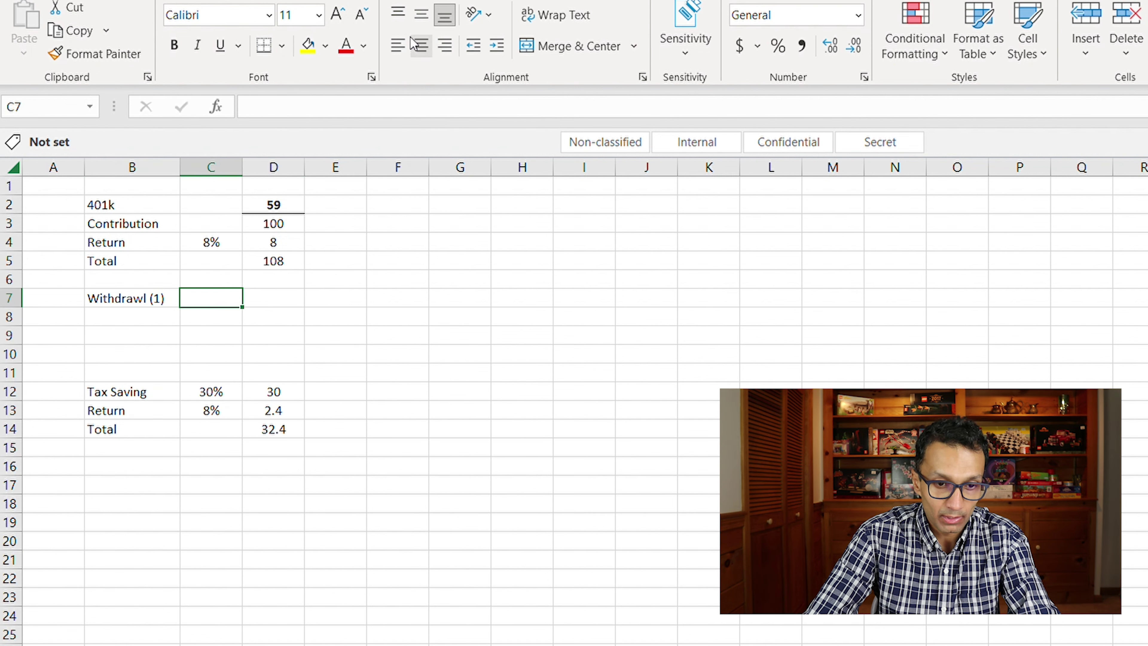
{"action": "key", "text": "Down"}
{"action": "type", "text": "Co"}
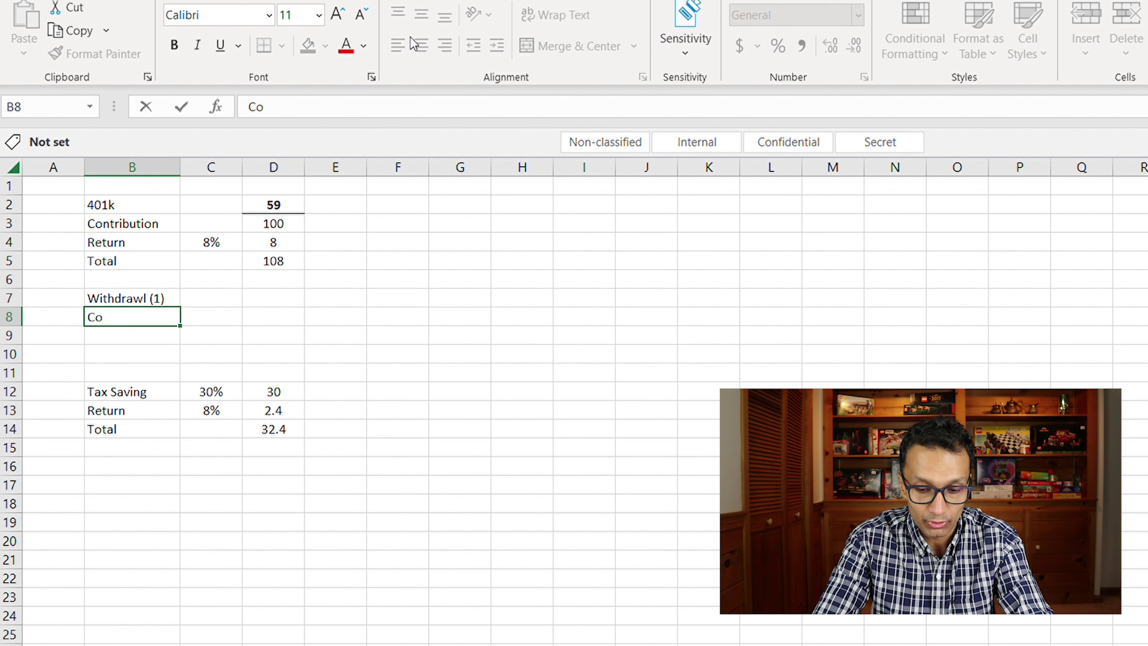
{"action": "type", "text": "ntriution"}
{"action": "key", "text": "Return"}
{"action": "key", "text": "Up"}
{"action": "key", "text": "Right"}
{"action": "key", "text": "Right"}
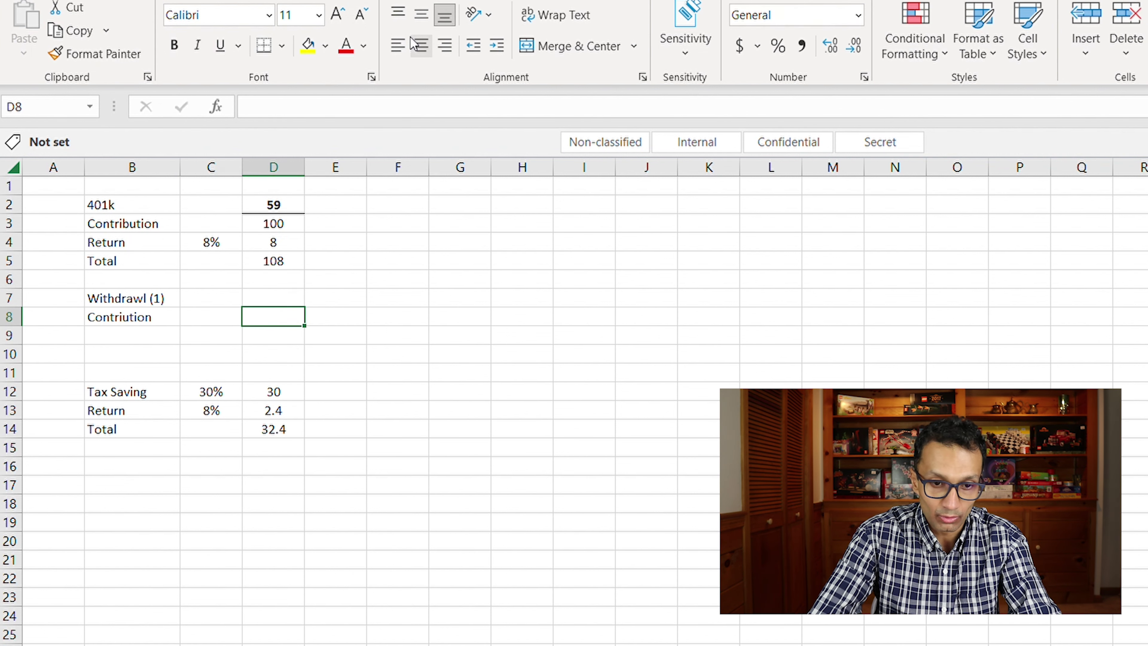
{"action": "type", "text": "="}
{"action": "key", "text": "Up"}
{"action": "key", "text": "Up"}
Step: Set the C8 tax rate to 30% and centre the contribution amount of 70
{"action": "key", "text": "Up"}
{"action": "key", "text": "Up"}
{"action": "key", "text": "Up"}
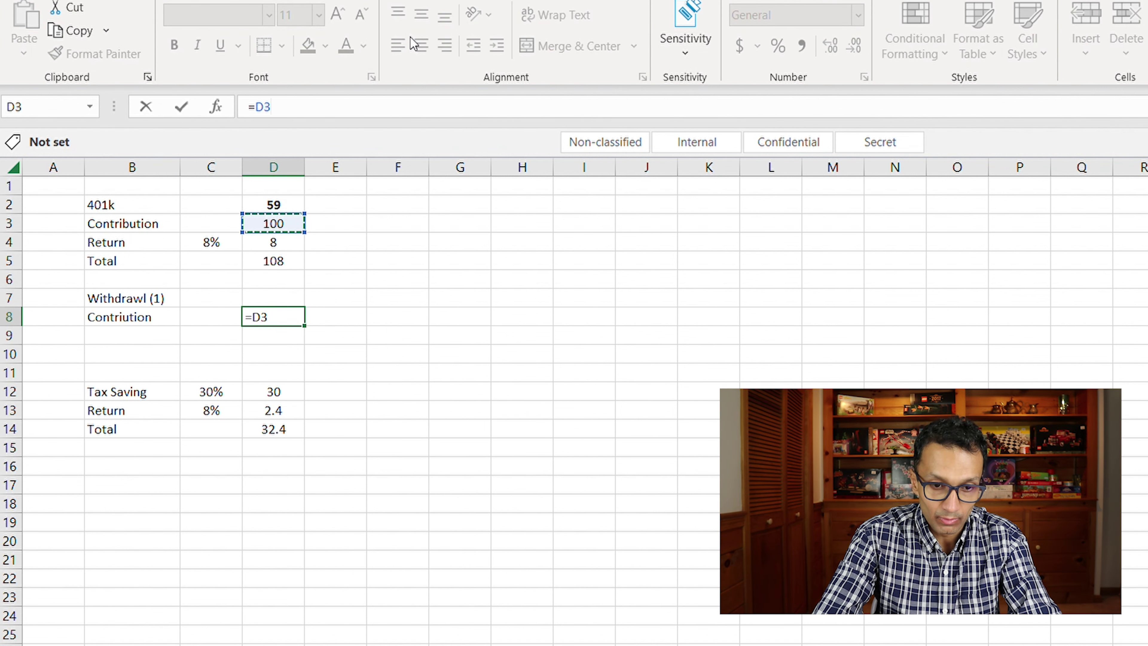
{"action": "type", "text": "*(1-"}
{"action": "key", "text": "Left"}
{"action": "type", "text": ")"}
{"action": "key", "text": "Return"}
{"action": "key", "text": "Up"}
{"action": "key", "text": "Left"}
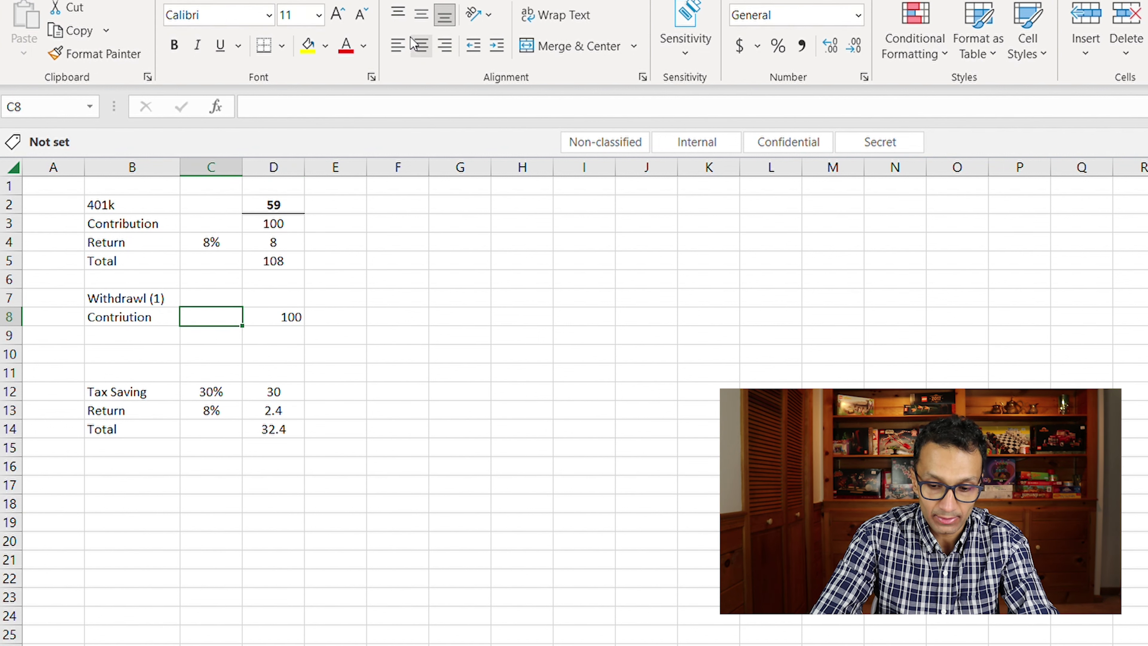
{"action": "type", "text": "30%"}
{"action": "key", "text": "Return"}
{"action": "key", "text": "Up"}
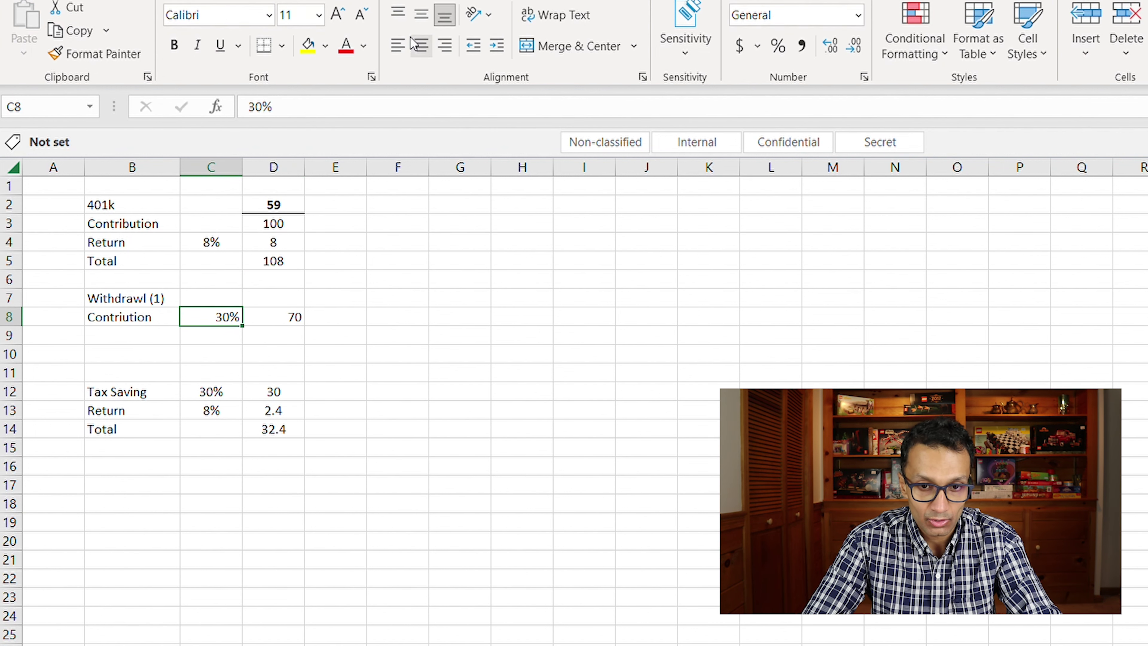
{"action": "key", "text": "Right"}
{"action": "left_click", "coordinate": [420, 44]}
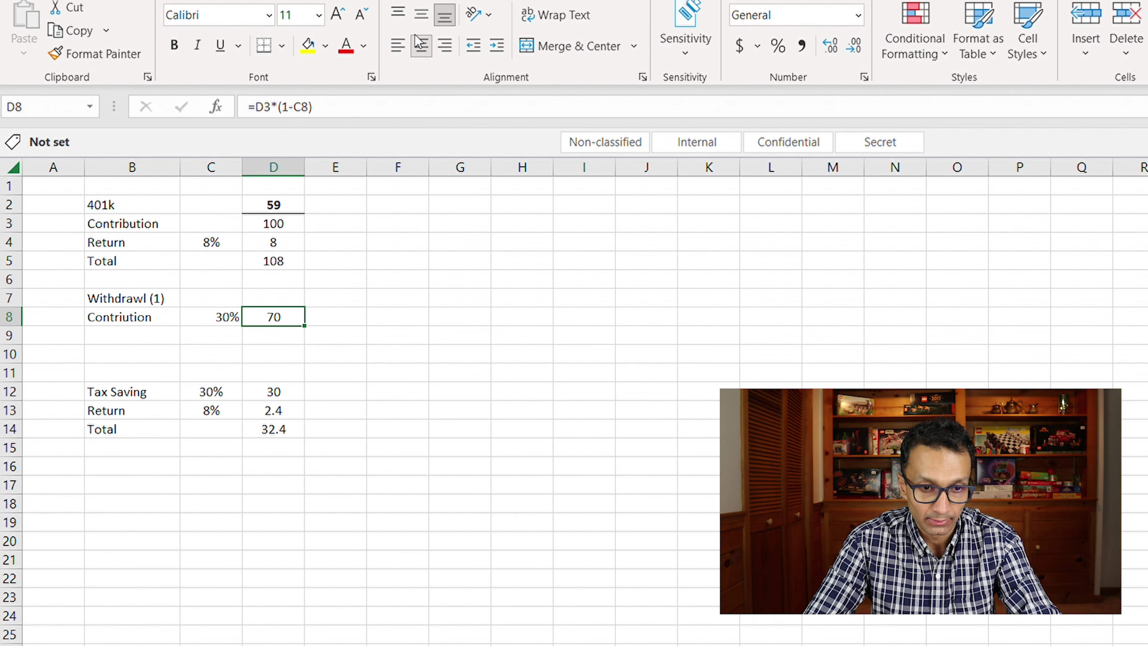
Step: Add the Return label in B9 and copy the 30% tax rate into C9
{"action": "key", "text": "Left"}
{"action": "key", "text": "Left"}
{"action": "key", "text": "Down"}
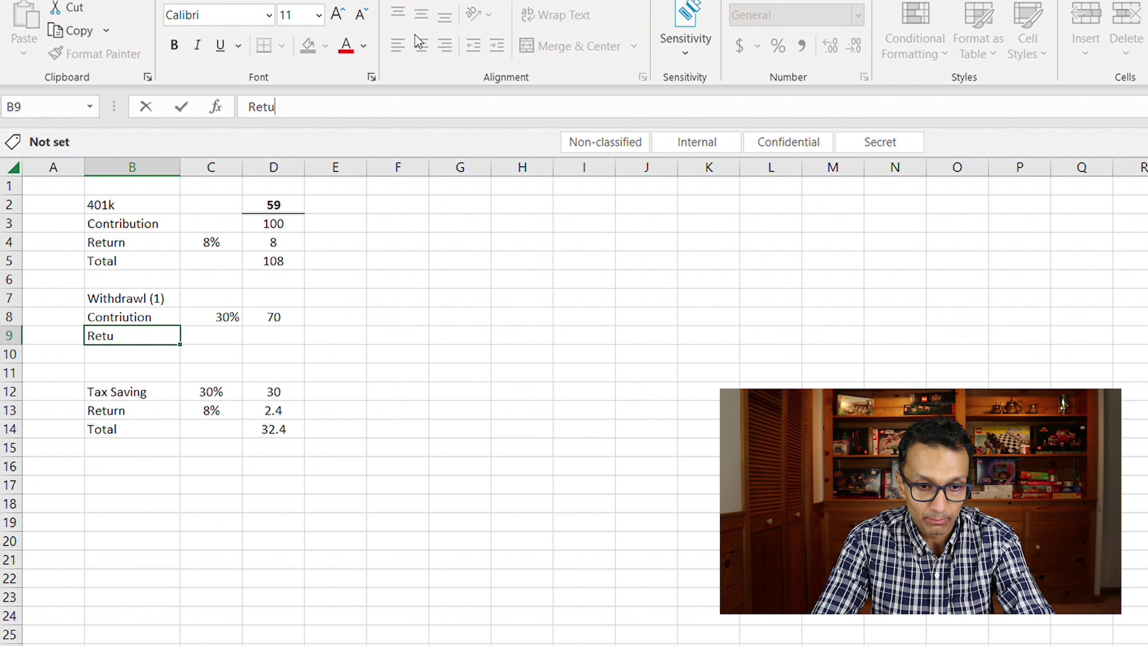
{"action": "type", "text": "rn"}
{"action": "key", "text": "Return"}
{"action": "key", "text": "Up"}
{"action": "key", "text": "Right"}
{"action": "key", "text": "Right"}
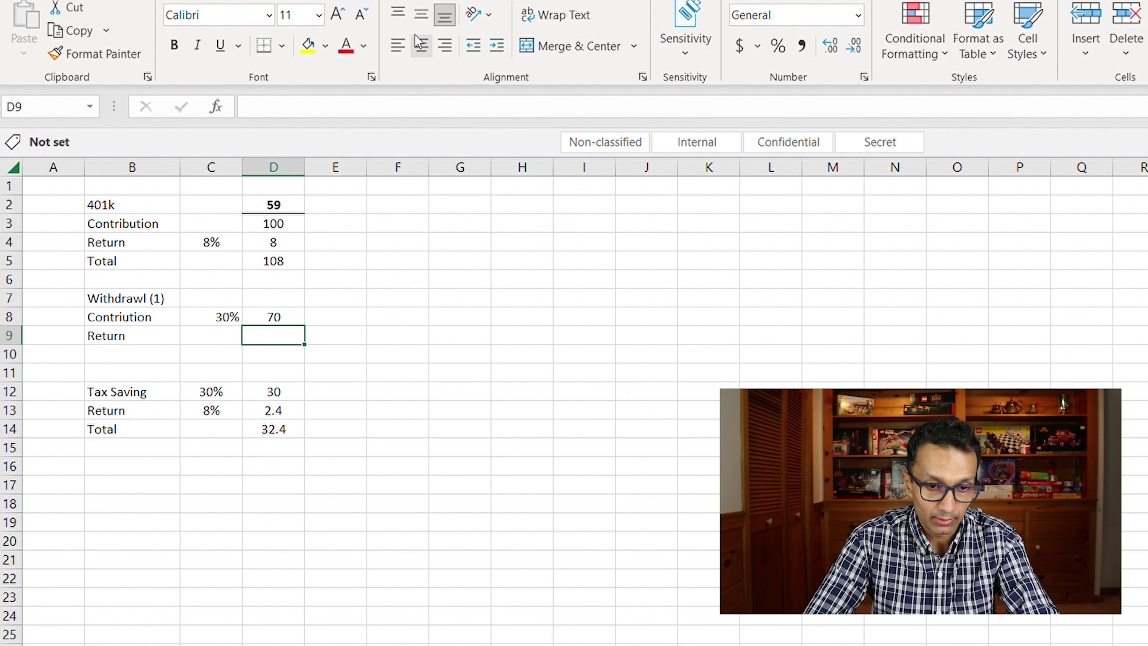
{"action": "key", "text": "Up"}
{"action": "key", "text": "Left"}
{"action": "key", "text": "ctrl+c"}
{"action": "key", "text": "Down"}
{"action": "key", "text": "ctrl+v"}
Step: Copy the after-tax formula into D9, giving a return of 5.6, and centre rates and amounts
{"action": "key", "text": "Right"}
{"action": "key", "text": "Up"}
{"action": "key", "text": "ctrl+c"}
{"action": "key", "text": "Down"}
{"action": "key", "text": "ctrl+v"}
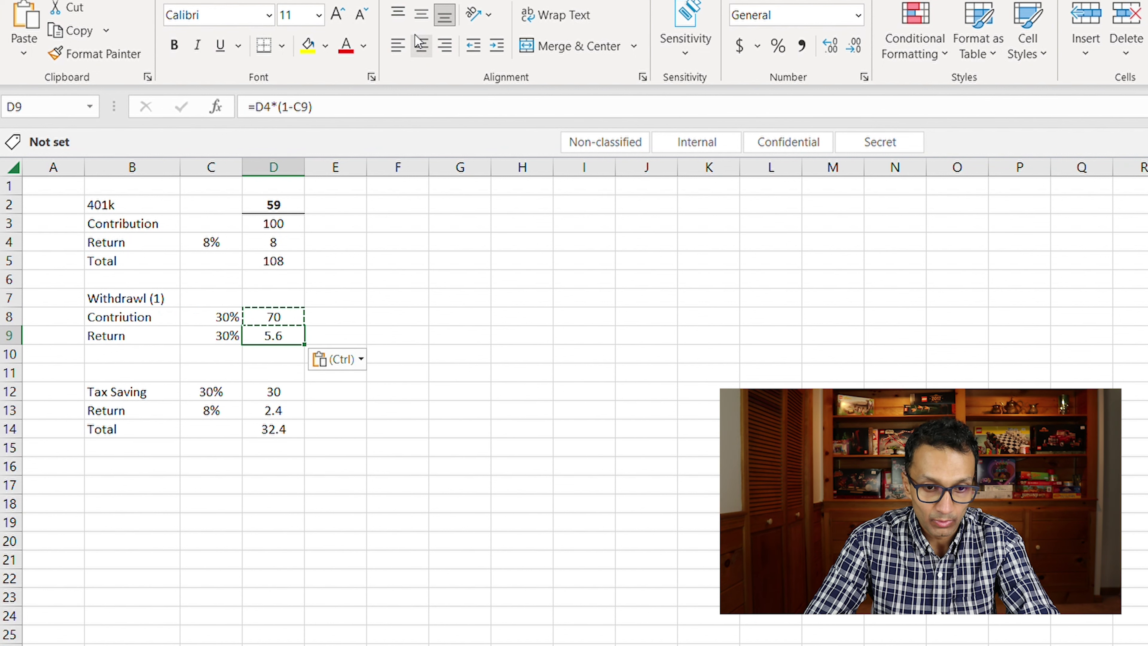
{"action": "key", "text": "Left"}
{"action": "key", "text": "Up"}
{"action": "key", "text": "Right"}
{"action": "key", "text": "Left"}
{"action": "key", "text": "shift+Down"}
{"action": "key", "text": "shift+Right"}
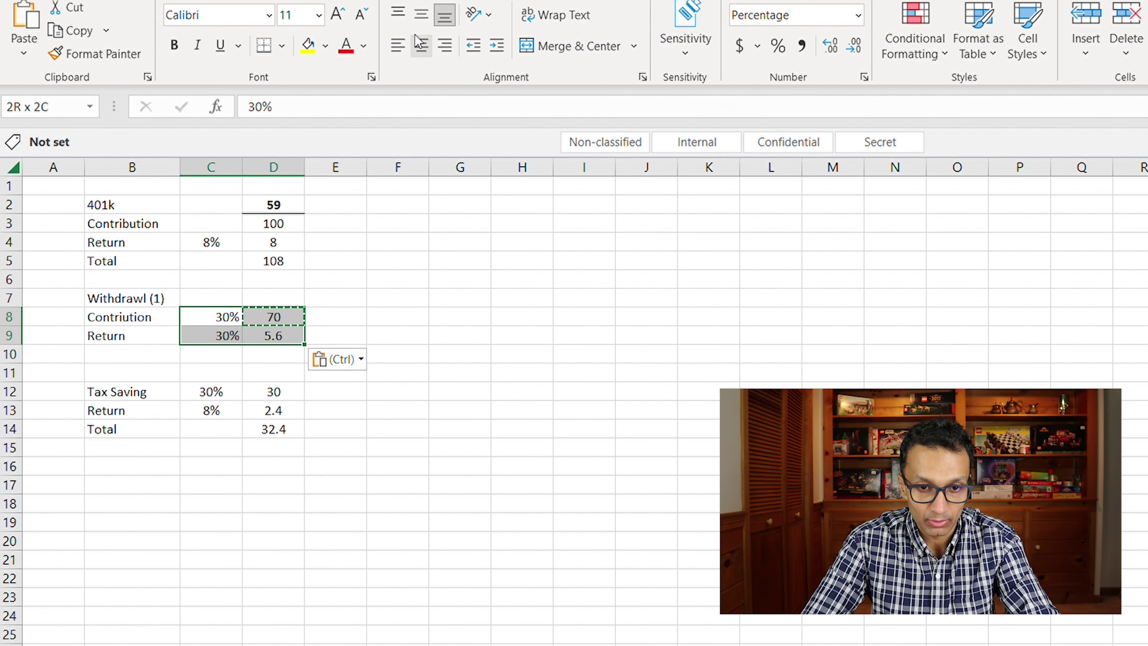
{"action": "left_click", "coordinate": [421, 44]}
Step: Check the D9 return formula and label B10 'Net Withdrawl (1)'
{"action": "key", "text": "Right"}
{"action": "key", "text": "Down"}
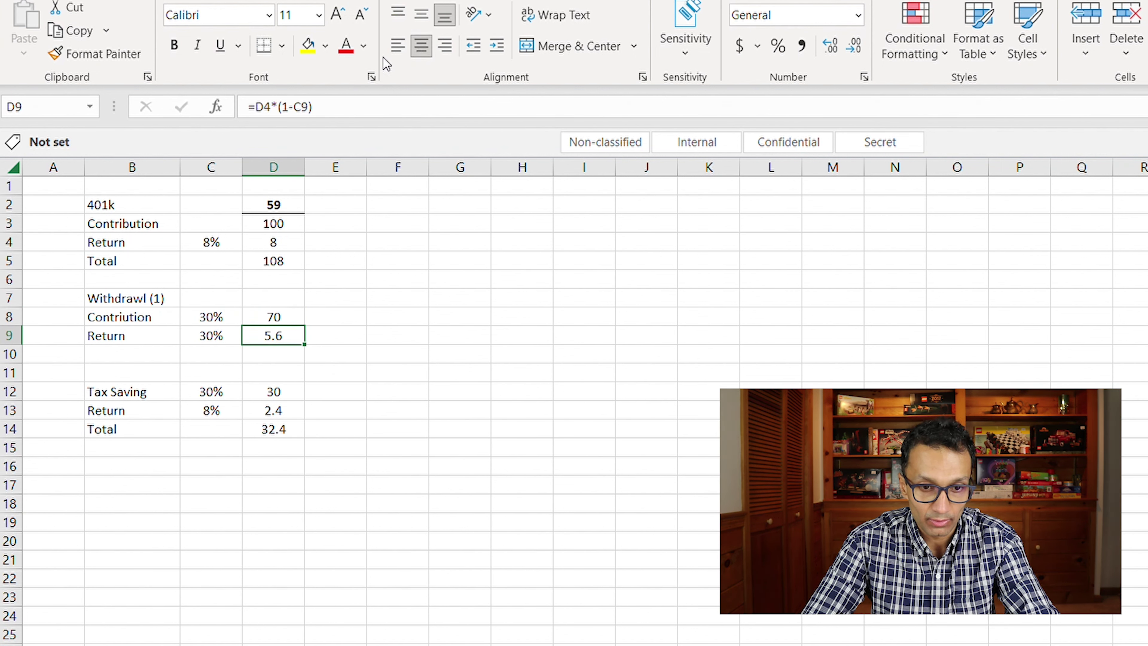
{"action": "left_click", "coordinate": [334, 107]}
{"action": "key", "text": "Return"}
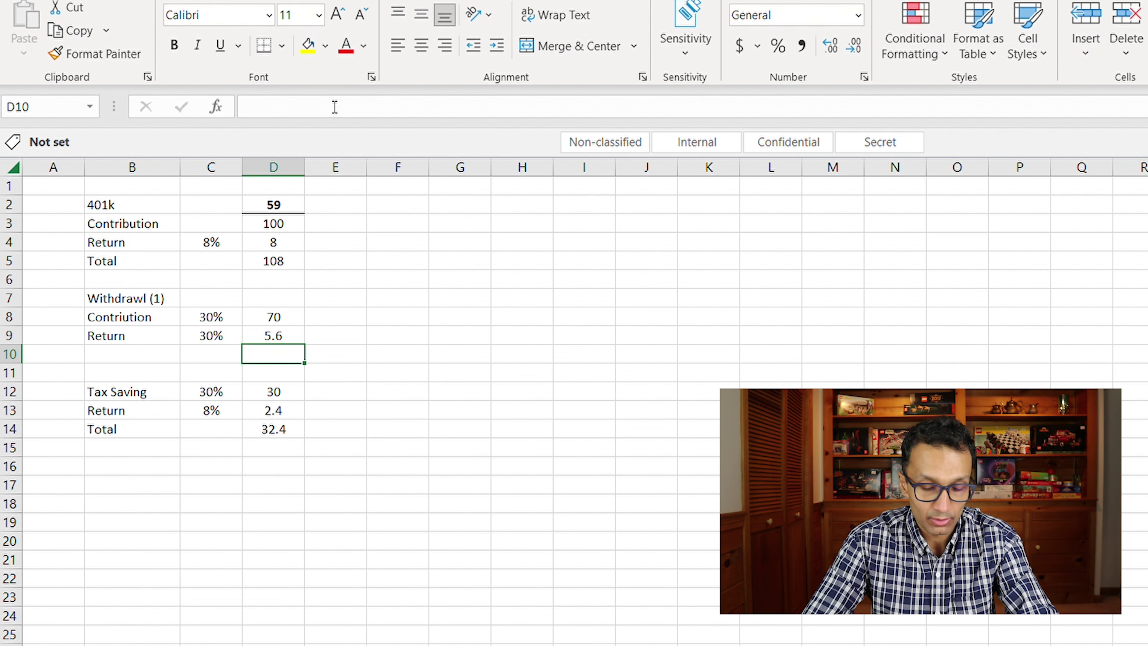
{"action": "key", "text": "Left"}
{"action": "key", "text": "Left"}
{"action": "type", "text": "Net Wit"}
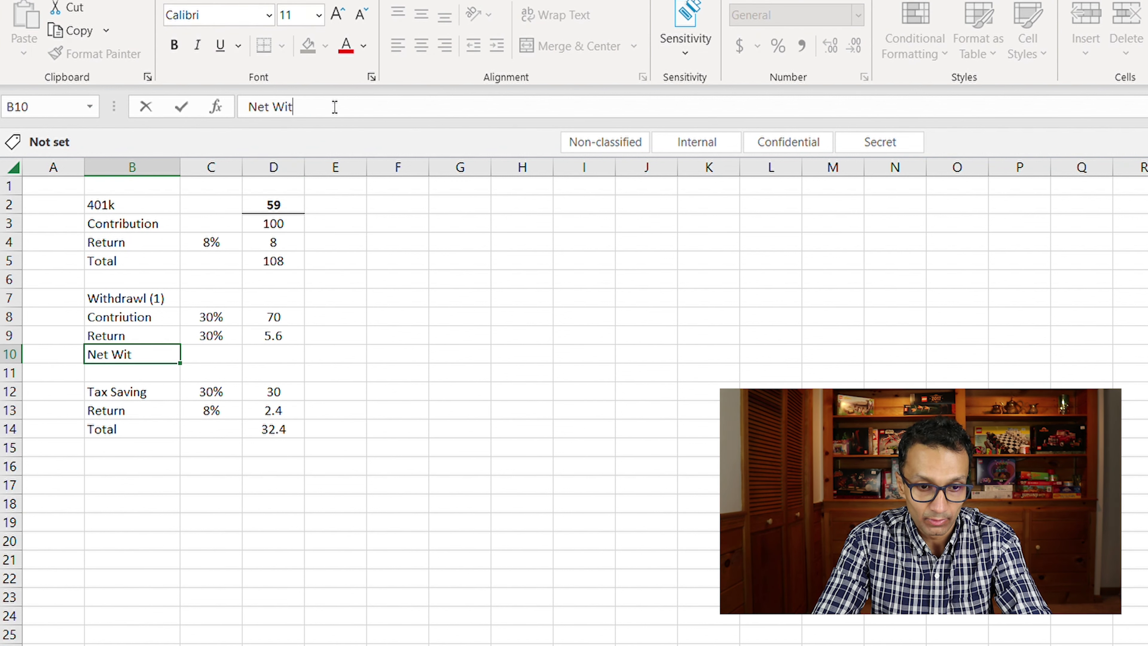
{"action": "type", "text": "hdrawl (1)"}
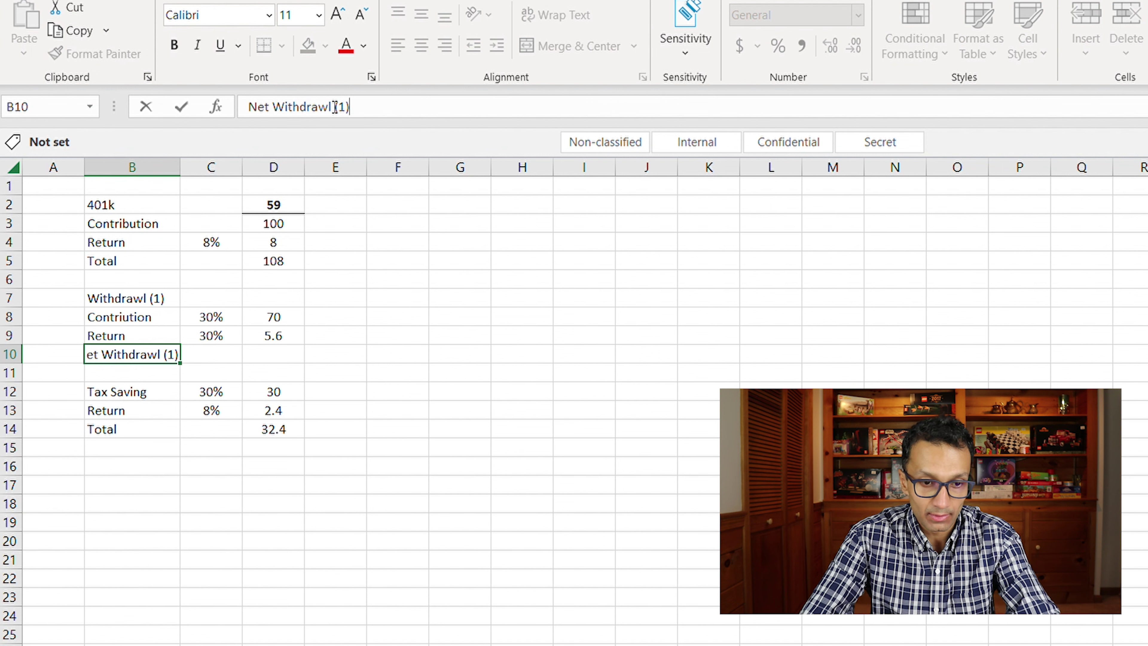
{"action": "key", "text": "Return"}
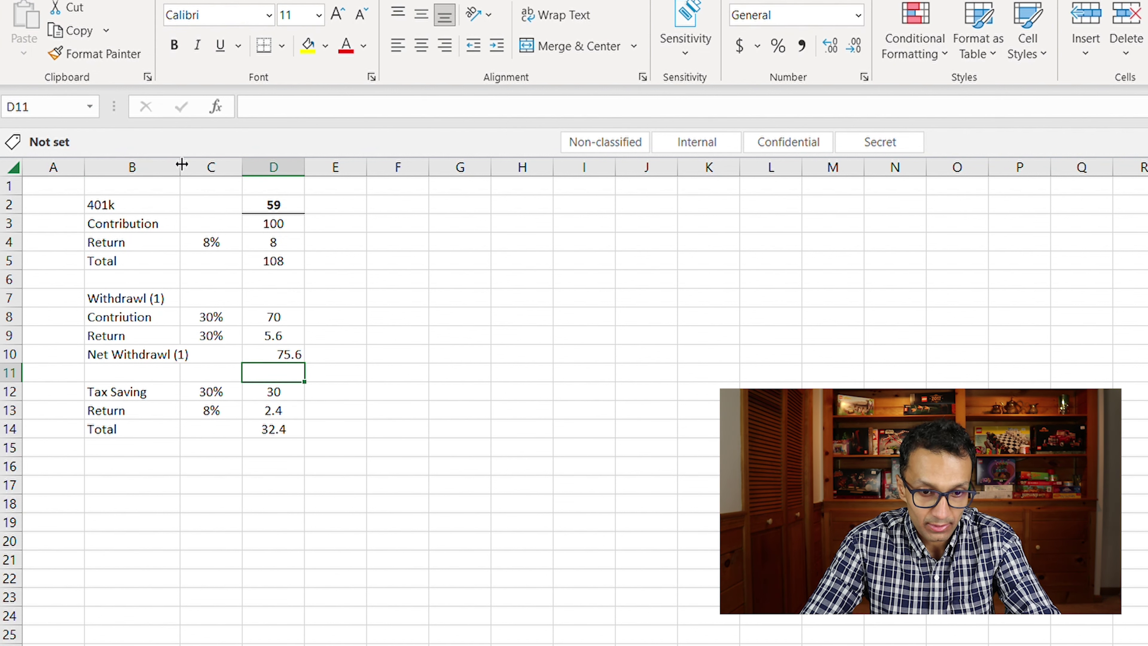
Step: Autofit column B and make the net withdrawal row of 75.6 bold and centred
{"action": "double_click", "coordinate": [182, 165]}
{"action": "key", "text": "Up"}
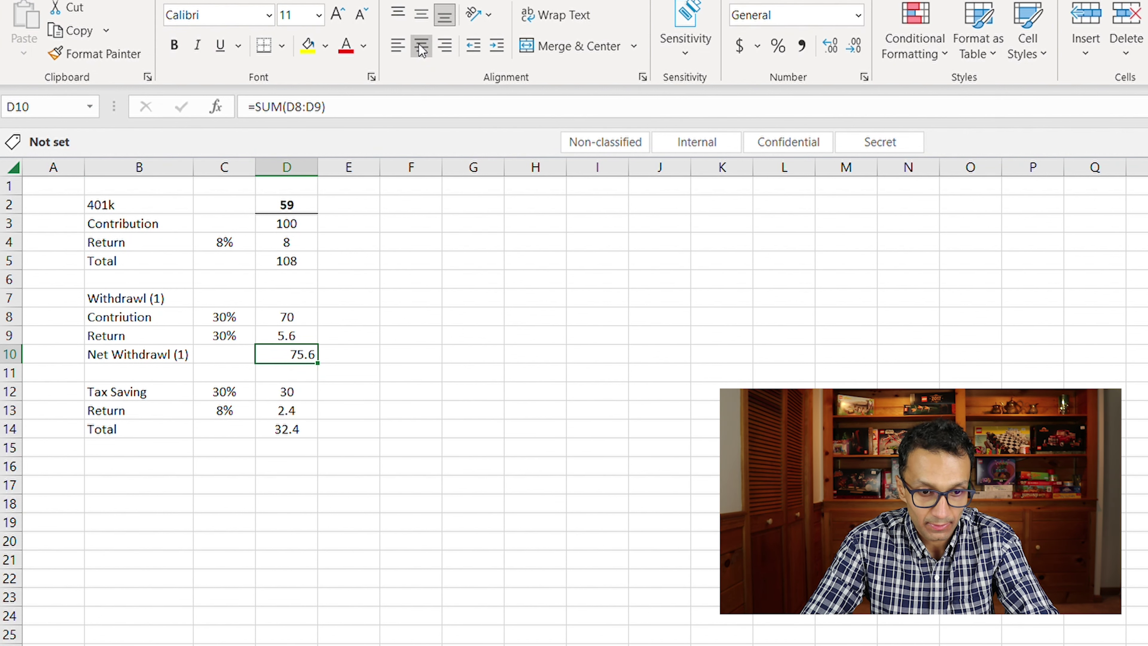
{"action": "key", "text": "Left"}
{"action": "key", "text": "Left"}
{"action": "key", "text": "shift+Right"}
{"action": "key", "text": "shift+Right"}
{"action": "key", "text": "ctrl+b"}
{"action": "left_click", "coordinate": [421, 45]}
{"action": "key", "text": "Down"}
{"action": "key", "text": "Down"}
{"action": "key", "text": "Down"}
{"action": "key", "text": "Down"}
{"action": "key", "text": "Down"}
{"action": "key", "text": "Down"}
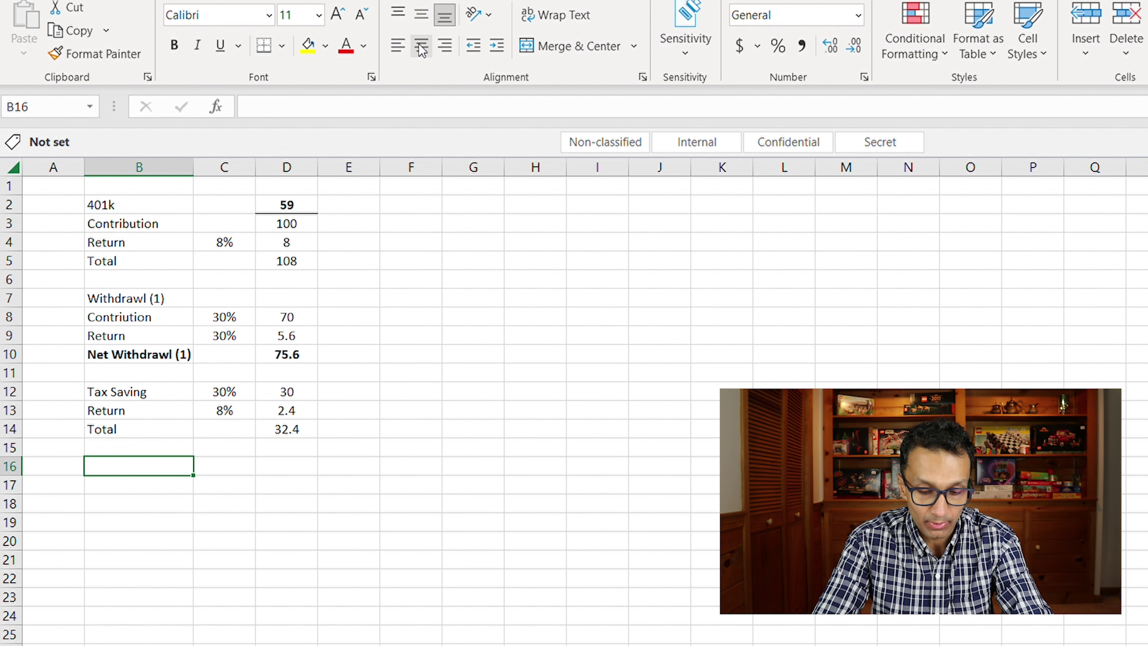
Step: Copy the withdrawal labels down to row 16 and rename the heading 'Withdrawl (2)'
{"action": "type", "text": "With"}
{"action": "key", "text": "BackSpace"}
{"action": "key", "text": "BackSpace"}
{"action": "key", "text": "BackSpace"}
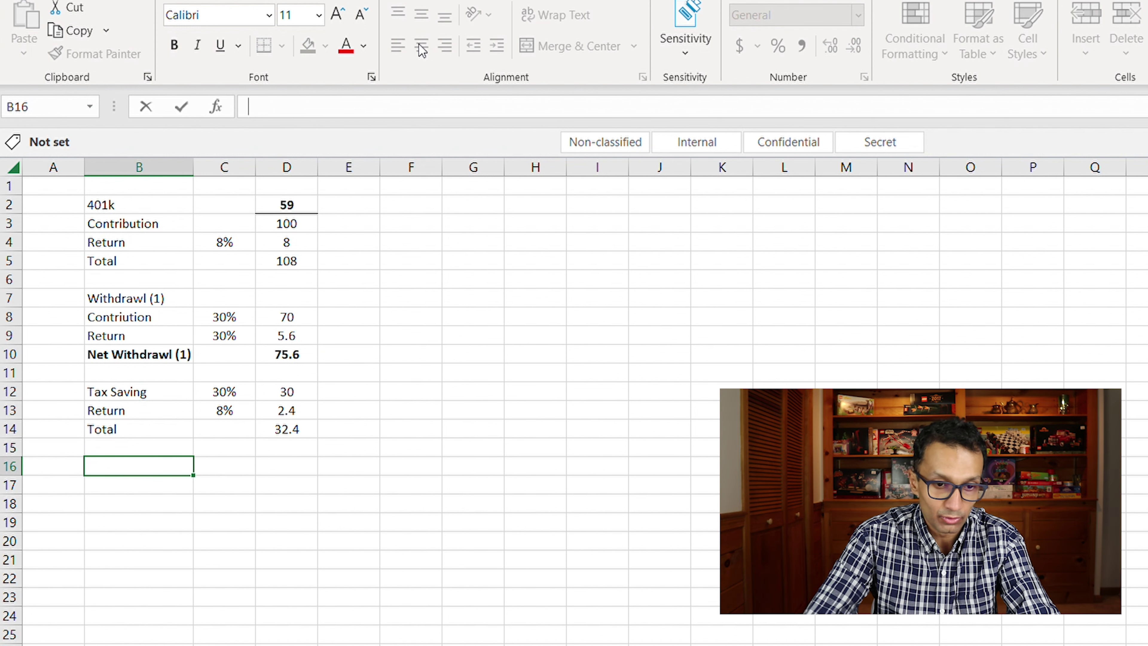
{"action": "key", "text": "Return"}
{"action": "key", "text": "Up"}
{"action": "key", "text": "Up"}
{"action": "key", "text": "Up"}
{"action": "key", "text": "Up"}
{"action": "key", "text": "Up"}
{"action": "key", "text": "Up"}
{"action": "key", "text": "Up"}
{"action": "key", "text": "Up"}
{"action": "key", "text": "Up"}
{"action": "key", "text": "Up"}
{"action": "key", "text": "shift+Down"}
{"action": "key", "text": "shift+Down"}
{"action": "key", "text": "shift+Down"}
{"action": "key", "text": "ctrl+c"}
{"action": "key", "text": "Down"}
{"action": "key", "text": "Down"}
{"action": "key", "text": "Down"}
{"action": "key", "text": "Down"}
{"action": "key", "text": "Down"}
{"action": "key", "text": "Down"}
{"action": "key", "text": "Down"}
{"action": "key", "text": "Down"}
{"action": "key", "text": "Down"}
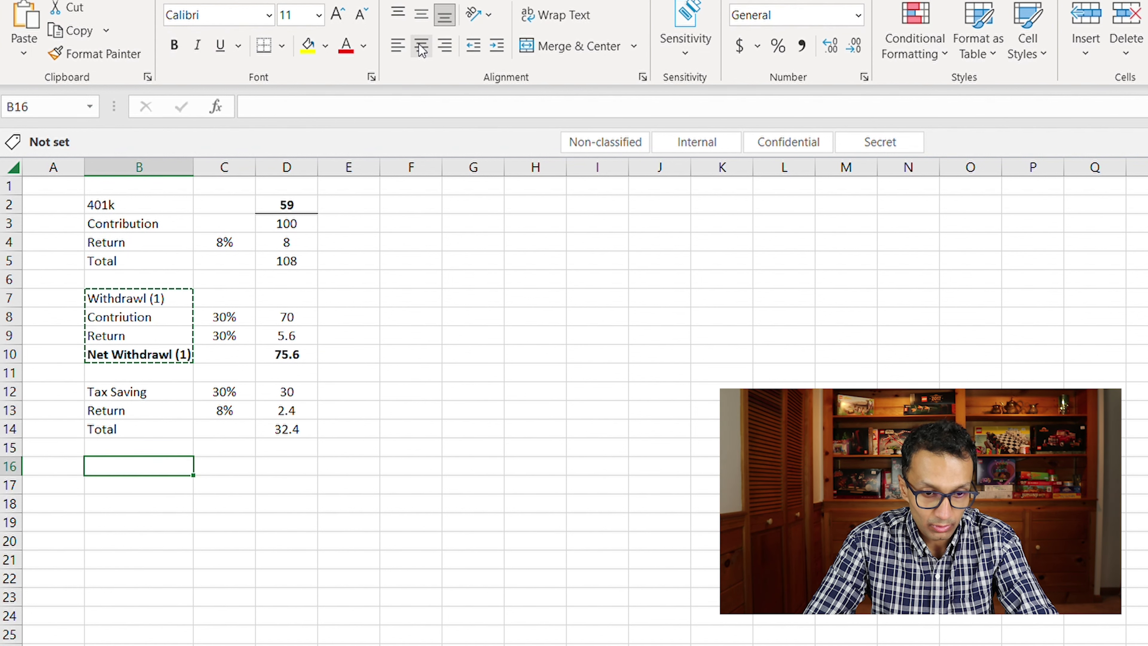
{"action": "key", "text": "ctrl+v"}
{"action": "left_click", "coordinate": [321, 107]}
{"action": "key", "text": "BackSpace"}
{"action": "key", "text": "BackSpace"}
{"action": "type", "text": "2)"}
{"action": "key", "text": "Return"}
Step: Enter =D12 in D17 for a contribution of 30 and centre it
{"action": "key", "text": "Right"}
{"action": "key", "text": "Right"}
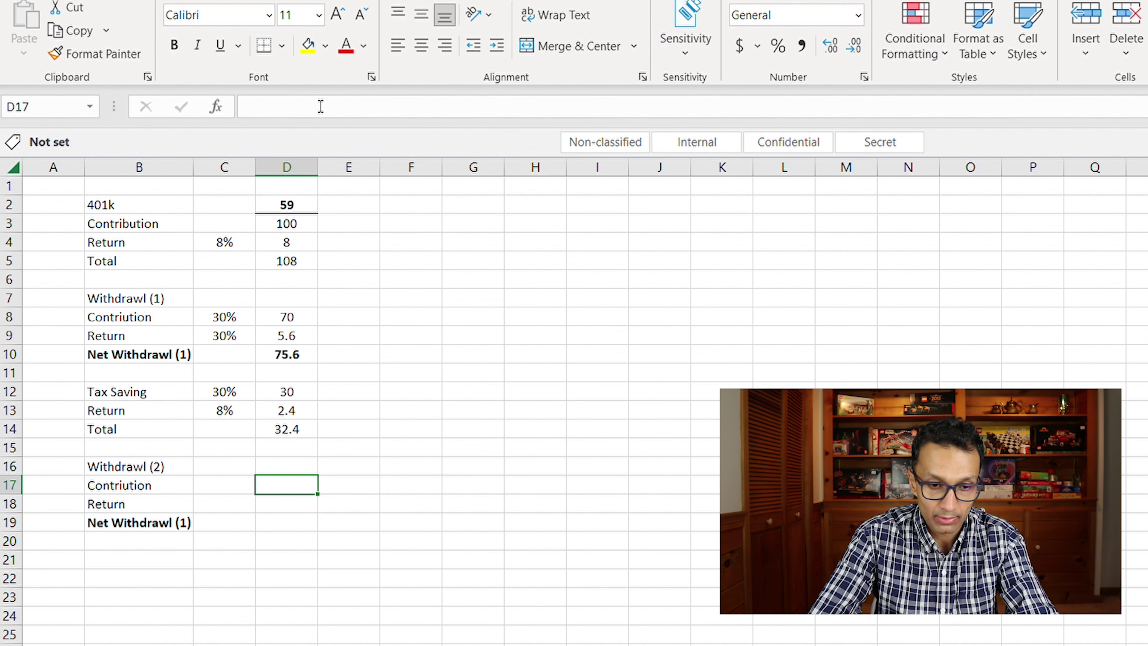
{"action": "type", "text": "="}
{"action": "key", "text": "Up"}
{"action": "key", "text": "Up"}
{"action": "key", "text": "Up"}
{"action": "key", "text": "Up"}
{"action": "key", "text": "Up"}
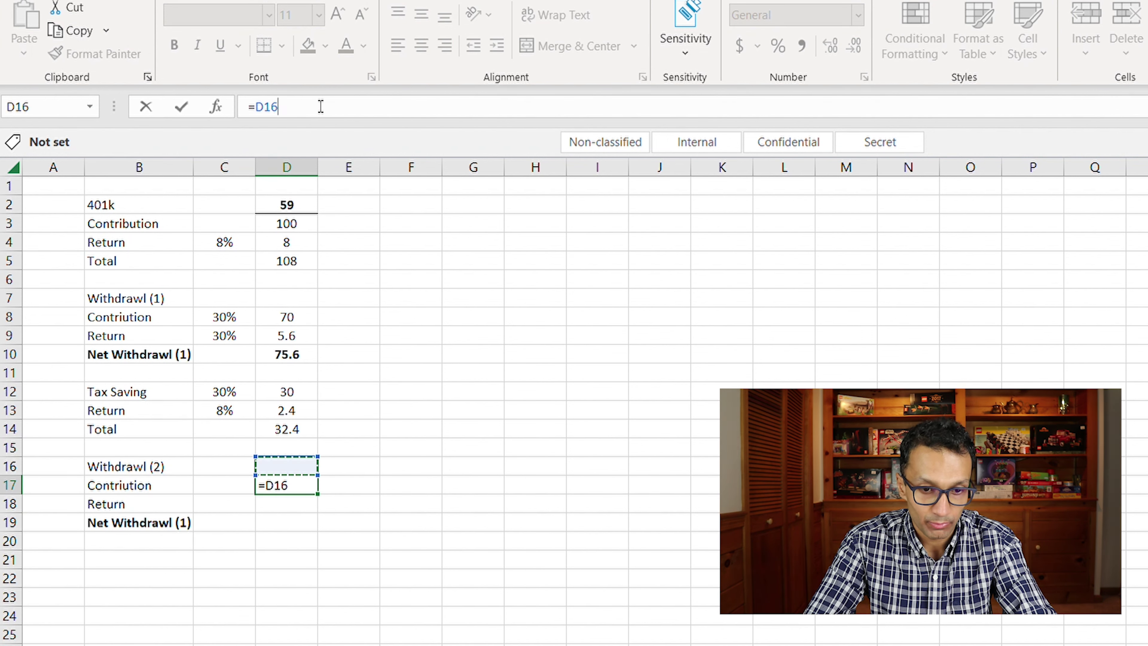
{"action": "key", "text": "Return"}
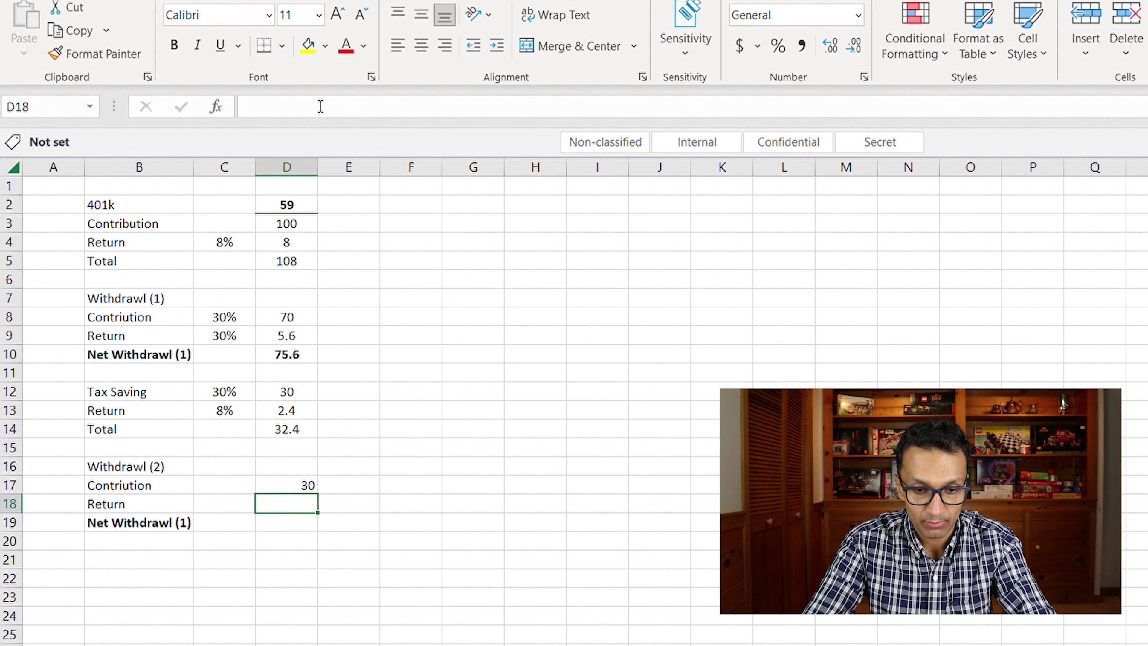
{"action": "key", "text": "Up"}
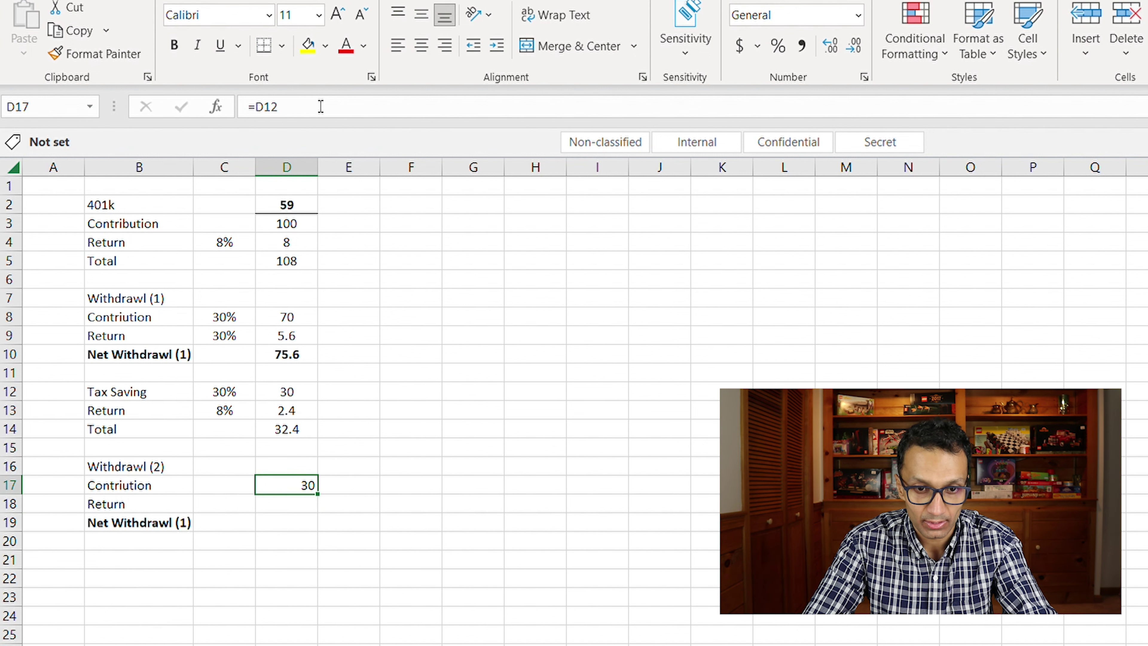
{"action": "left_click", "coordinate": [420, 45]}
{"action": "key", "text": "Down"}
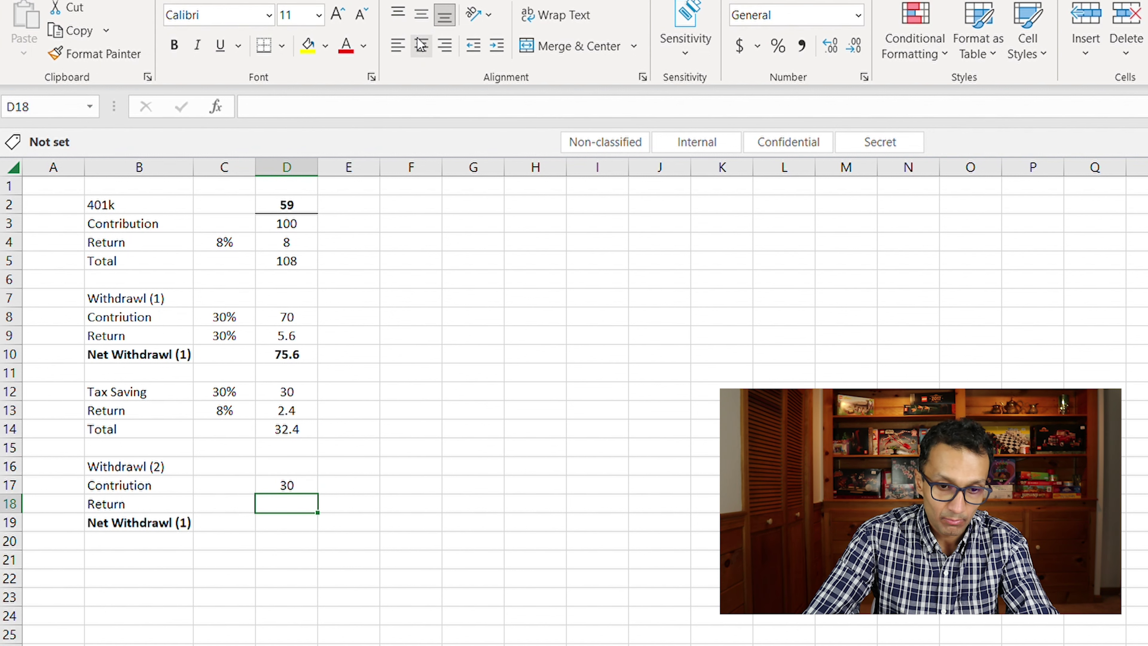
Step: Enter 30% in C18 and =D13*(1-C18) in D18 for an after-tax return of 1.68
{"action": "type", "text": "="}
{"action": "key", "text": "Up"}
{"action": "key", "text": "Up"}
{"action": "key", "text": "Up"}
{"action": "key", "text": "Up"}
{"action": "key", "text": "Up"}
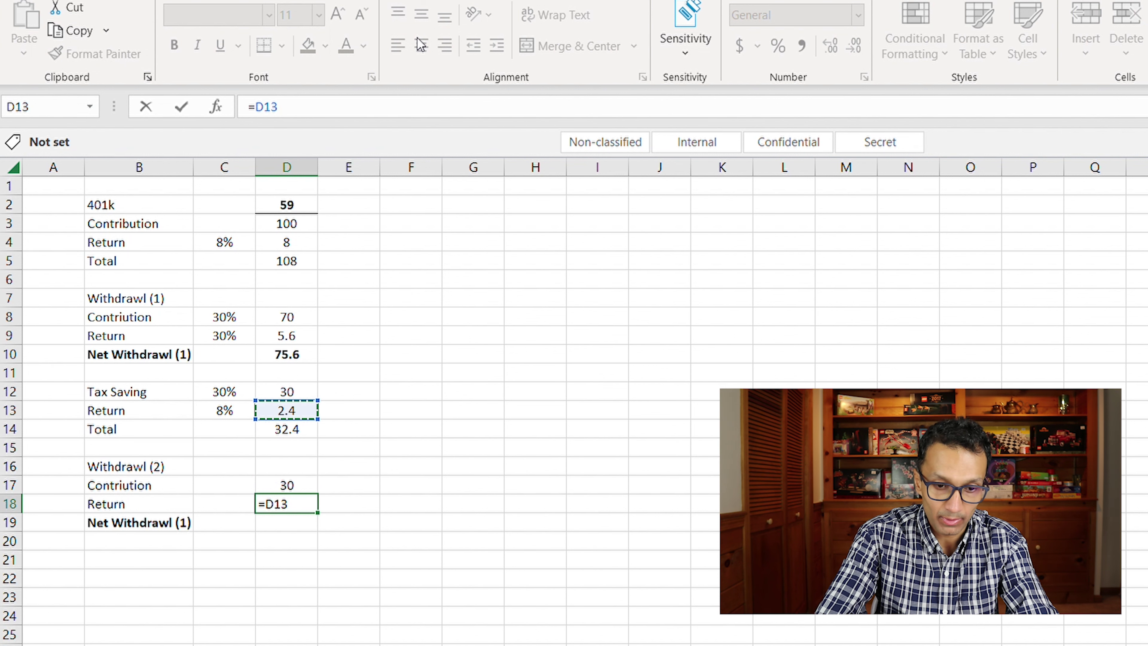
{"action": "type", "text": "*(1-"}
{"action": "key", "text": "Left"}
{"action": "type", "text": ")"}
{"action": "key", "text": "Left"}
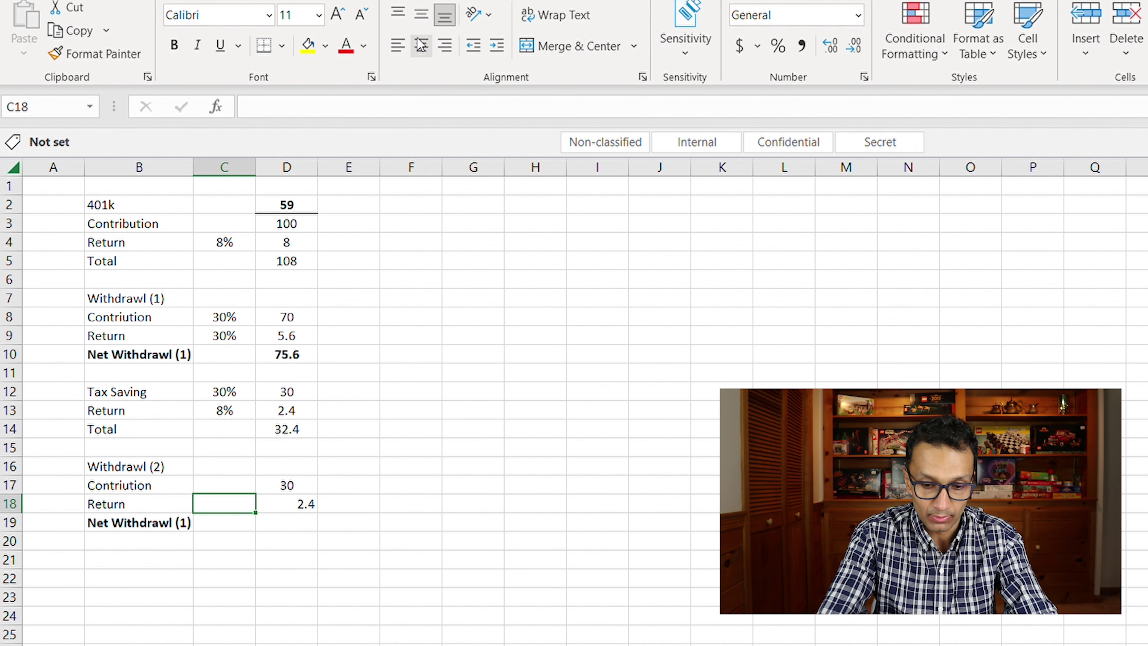
{"action": "type", "text": "30%"}
{"action": "key", "text": "Return"}
{"action": "key", "text": "Up"}
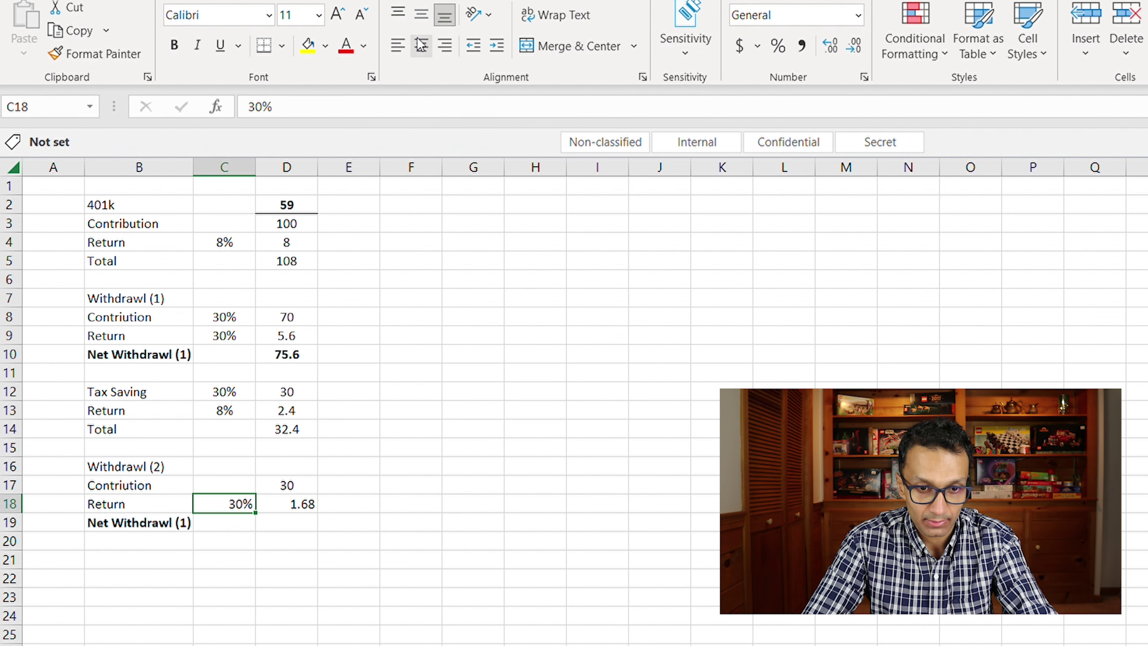
{"action": "key", "text": "Right"}
Step: Sum D17:D18 in D19 for a net withdrawal of 31.68
{"action": "key", "text": "Down"}
{"action": "type", "text": "=sum("}
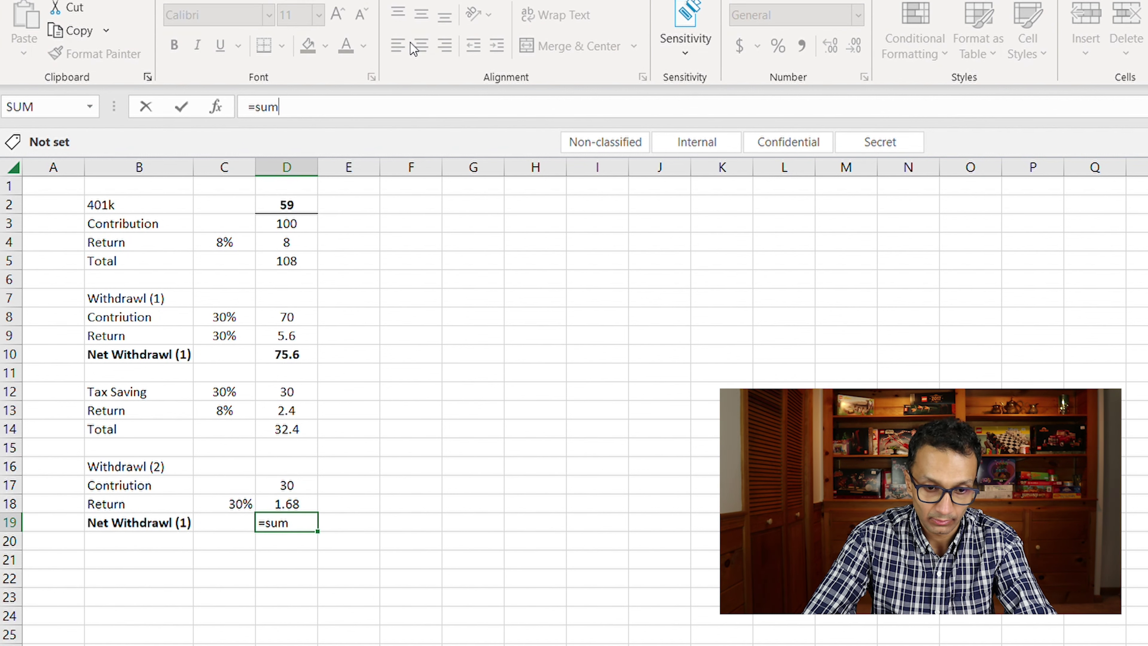
{"action": "key", "text": "Up"}
{"action": "key", "text": "shift+Up"}
{"action": "key", "text": "Return"}
{"action": "key", "text": "Up"}
{"action": "key", "text": "Left"}
{"action": "key", "text": "Down"}
{"action": "key", "text": "Down"}
{"action": "key", "text": "Left"}
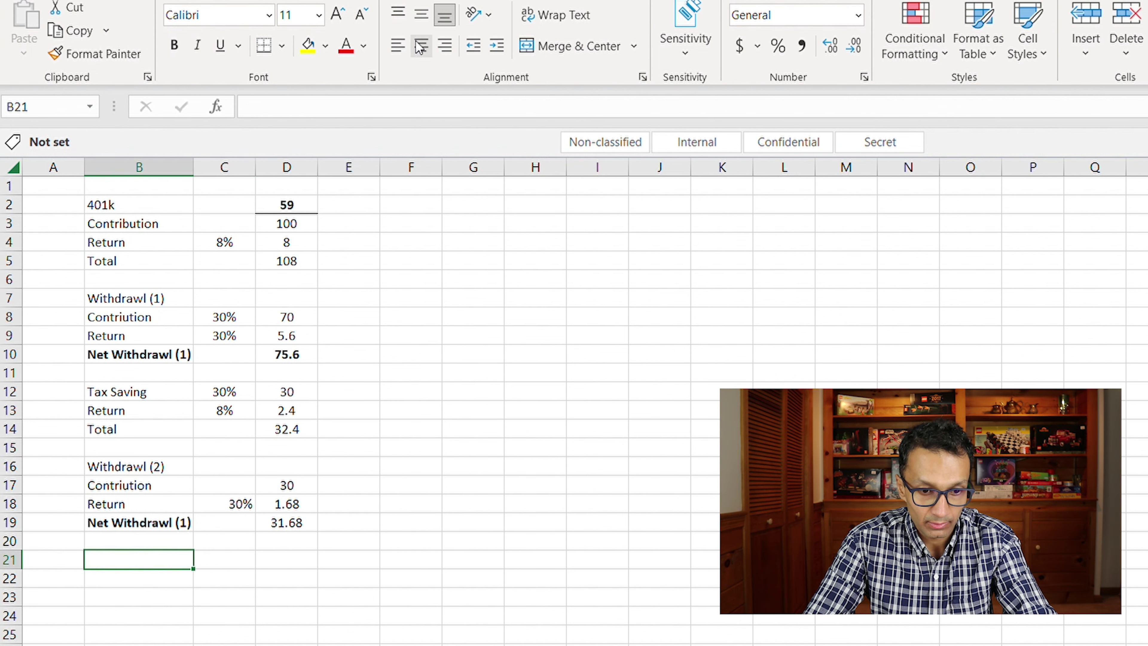
Step: Rename the B19 label to 'Net Withdrawl (2)'
{"action": "key", "text": "Up"}
{"action": "key", "text": "Up"}
{"action": "left_click", "coordinate": [346, 110]}
{"action": "key", "text": "BackSpace"}
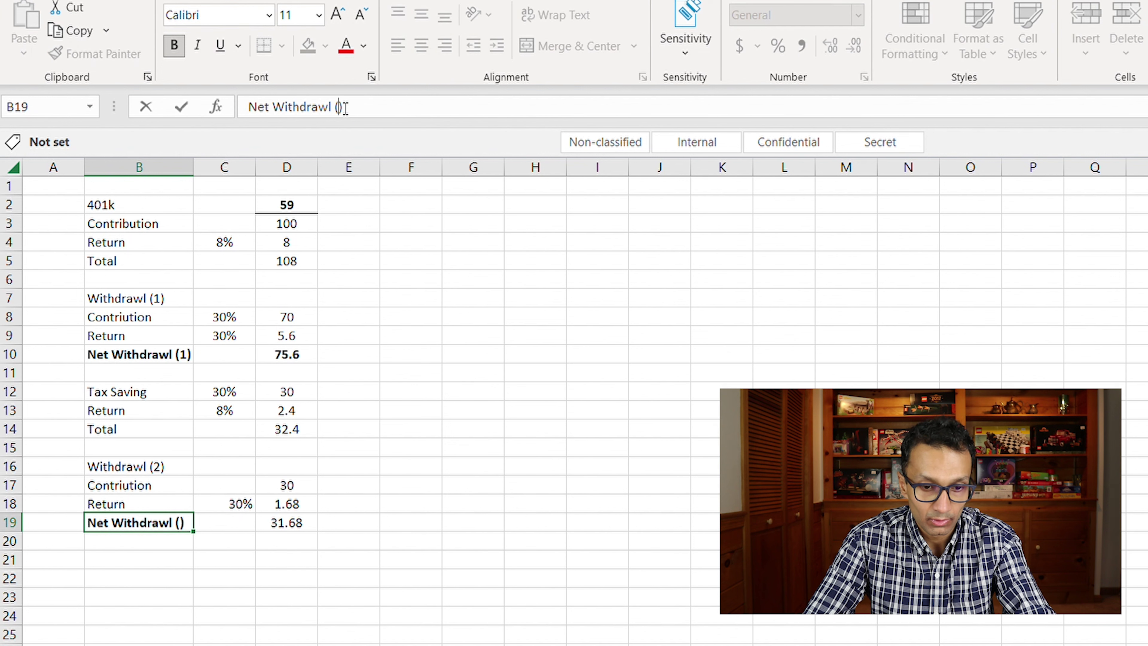
{"action": "type", "text": "2"}
{"action": "key", "text": "Return"}
{"action": "key", "text": "Up"}
{"action": "key", "text": "Right"}
{"action": "key", "text": "Right"}
{"action": "key", "text": "Down"}
{"action": "key", "text": "Down"}
{"action": "key", "text": "Left"}
{"action": "key", "text": "Left"}
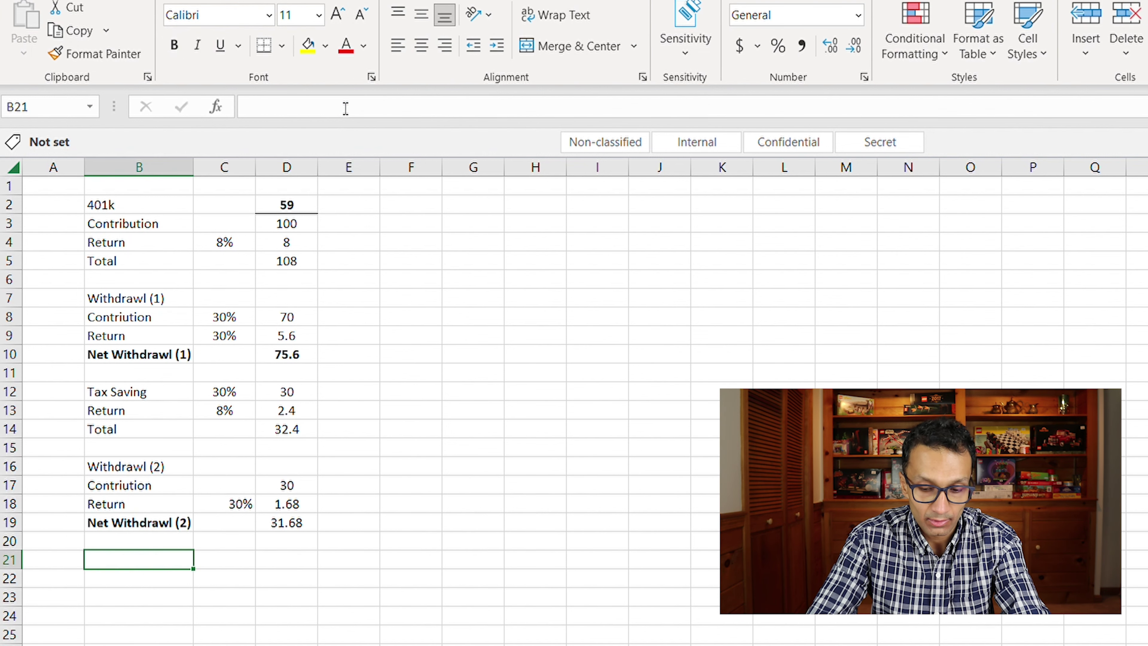
Step: Add a bold 'TOTAL Withdrawl' row of =D19+D10, shown as 107.3 with one decimal
{"action": "type", "text": "TOTAL Wi"}
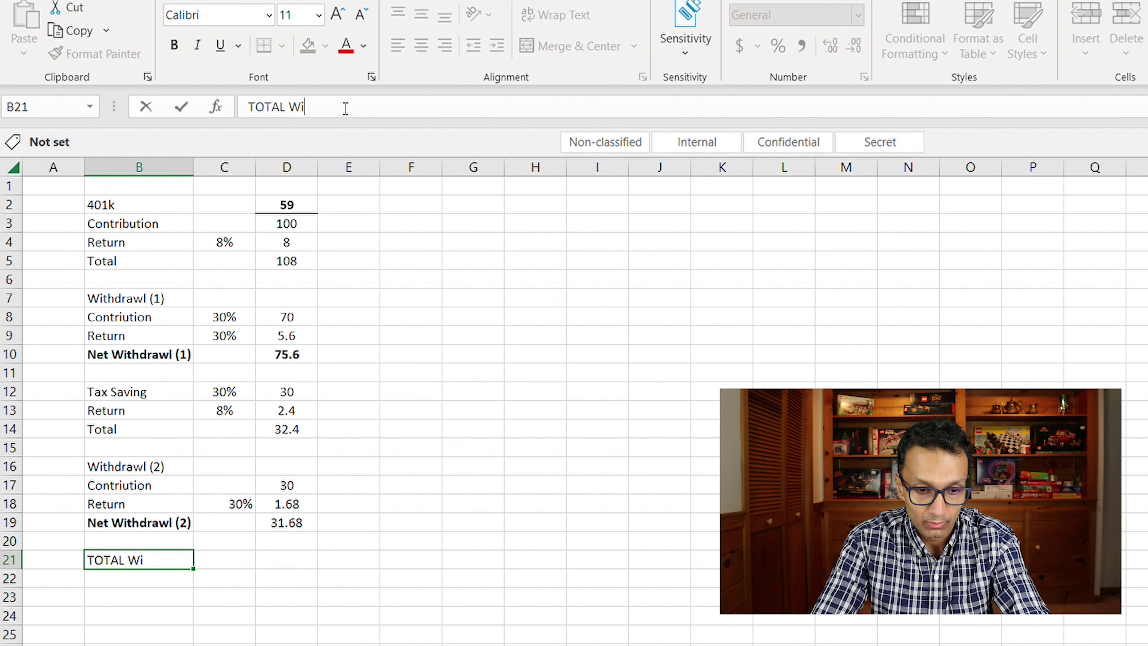
{"action": "type", "text": "thdrawl"}
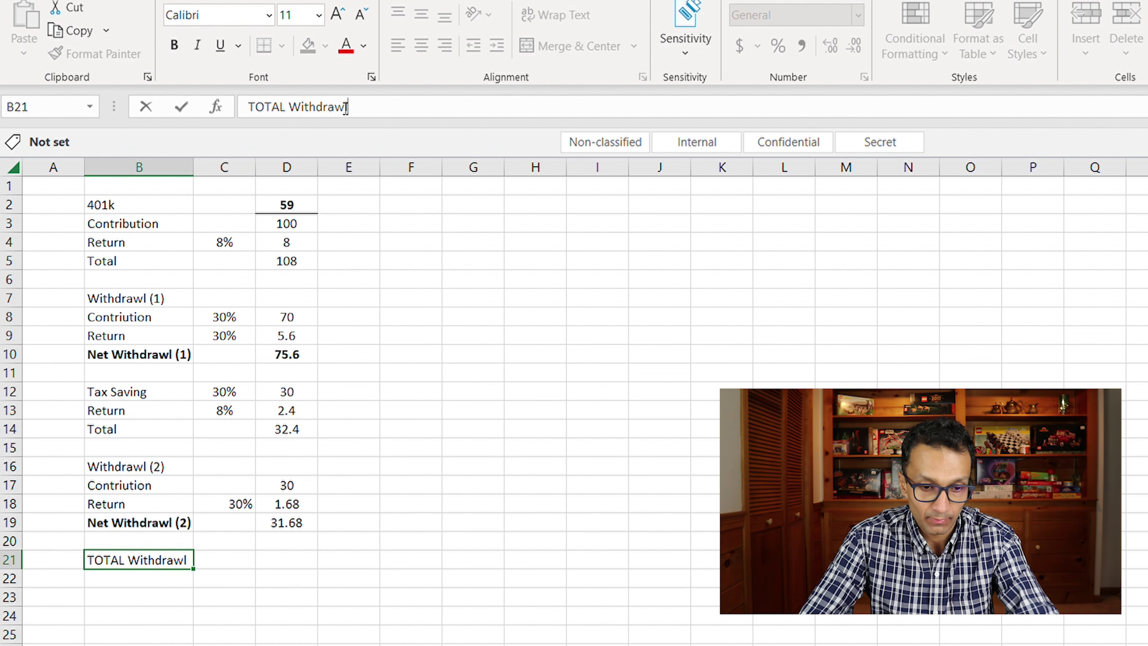
{"action": "key", "text": "Right"}
{"action": "key", "text": "Right"}
{"action": "type", "text": "="}
{"action": "key", "text": "Up"}
{"action": "key", "text": "Up"}
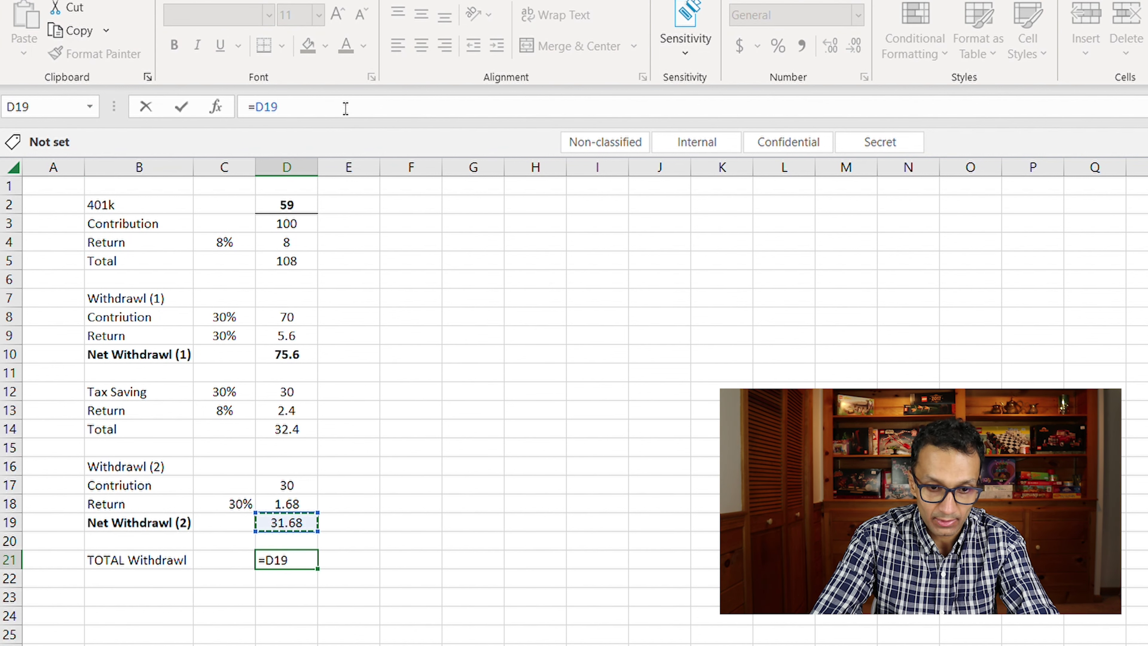
{"action": "type", "text": "+"}
{"action": "key", "text": "Up"}
{"action": "key", "text": "Up"}
{"action": "key", "text": "Up"}
{"action": "key", "text": "Up"}
{"action": "key", "text": "Up"}
{"action": "key", "text": "Up"}
{"action": "key", "text": "Up"}
{"action": "key", "text": "Up"}
{"action": "key", "text": "Up"}
{"action": "key", "text": "Up"}
{"action": "key", "text": "Up"}
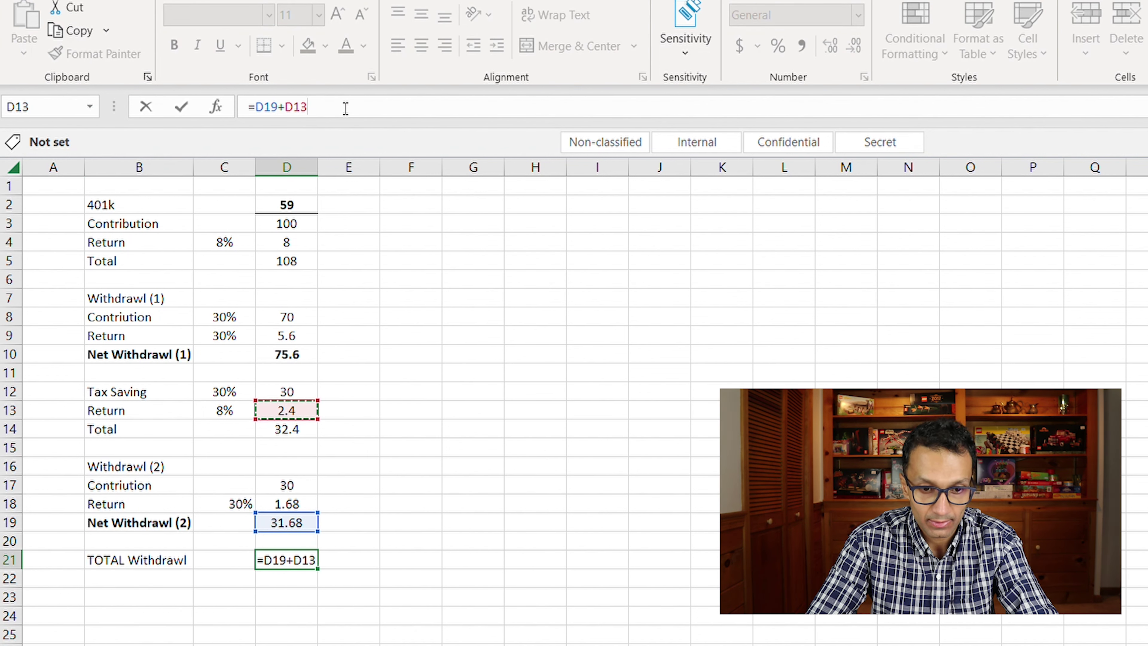
{"action": "key", "text": "ctrl+Return"}
{"action": "key", "text": "ctrl+b"}
{"action": "key", "text": "Up"}
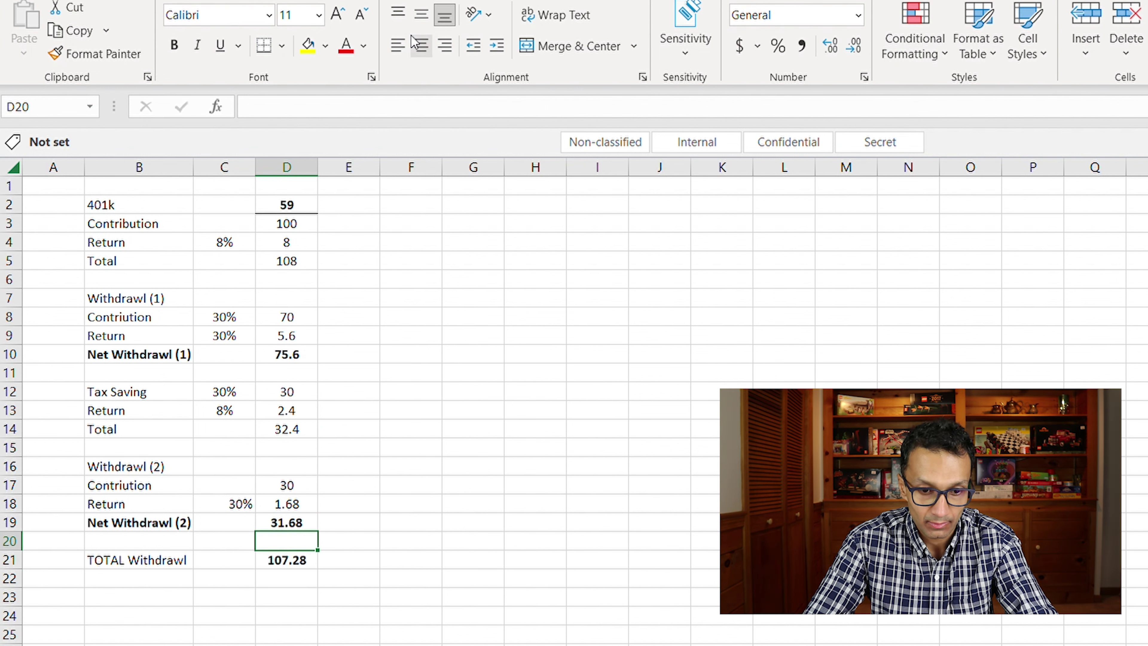
{"action": "left_click", "coordinate": [855, 45]}
{"action": "left_click", "coordinate": [287, 204]}
{"action": "key", "text": "Left"}
{"action": "key", "text": "Left"}
Step: Add the Year 59 label and '401K' and bold, underlined 'Roth 401K' headings, widening column E
{"action": "type", "text": "Ye"}
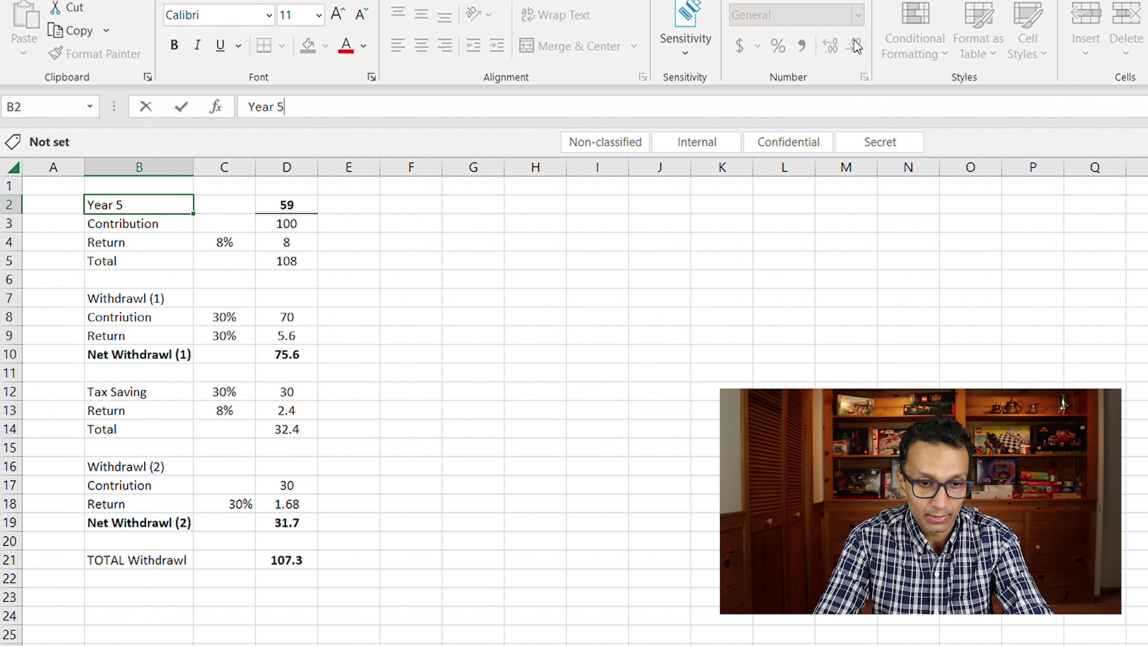
{"action": "key", "text": "ctrl+Return"}
{"action": "key", "text": "Right"}
{"action": "key", "text": "Right"}
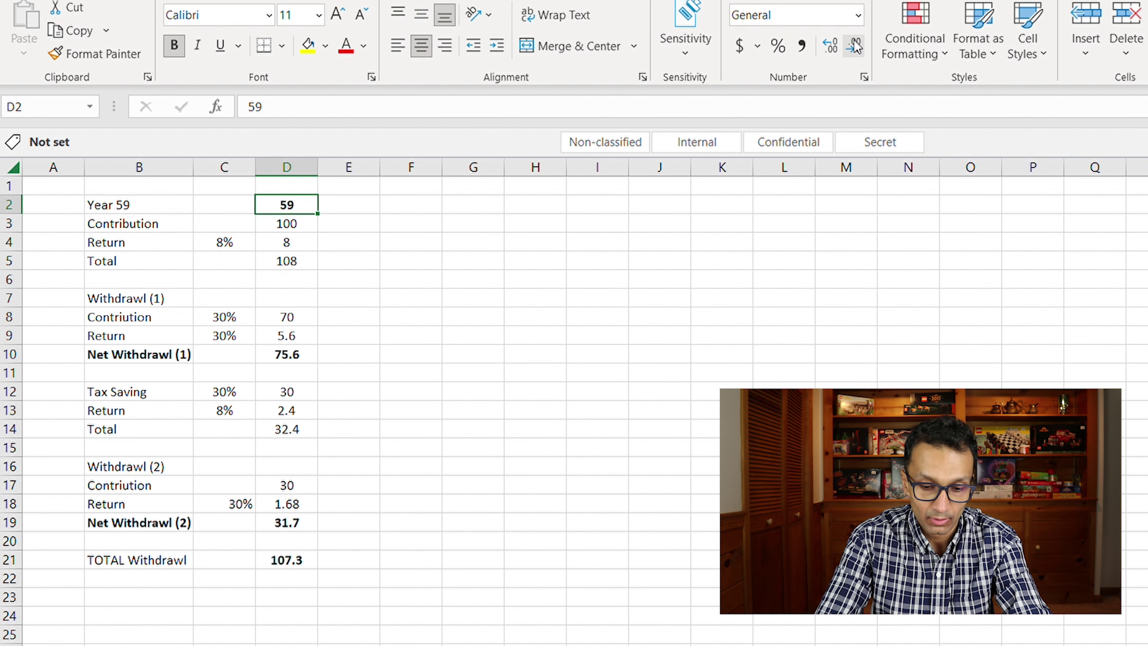
{"action": "type", "text": "40"}
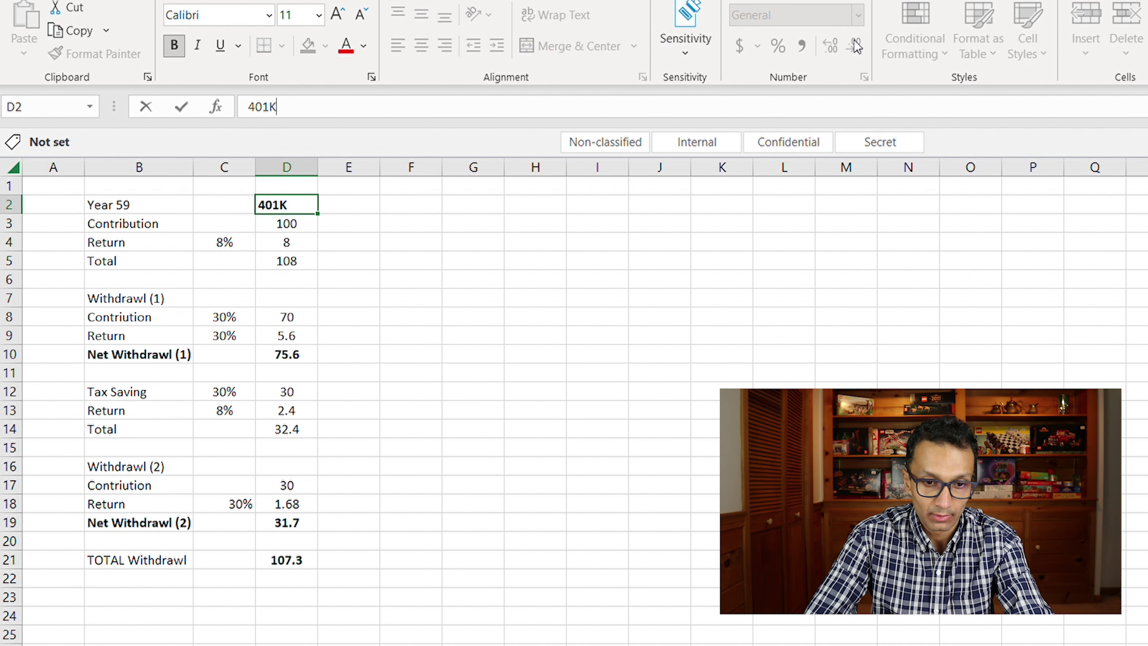
{"action": "type", "text": "1K"}
{"action": "key", "text": "ctrl+Return"}
{"action": "key", "text": "Right"}
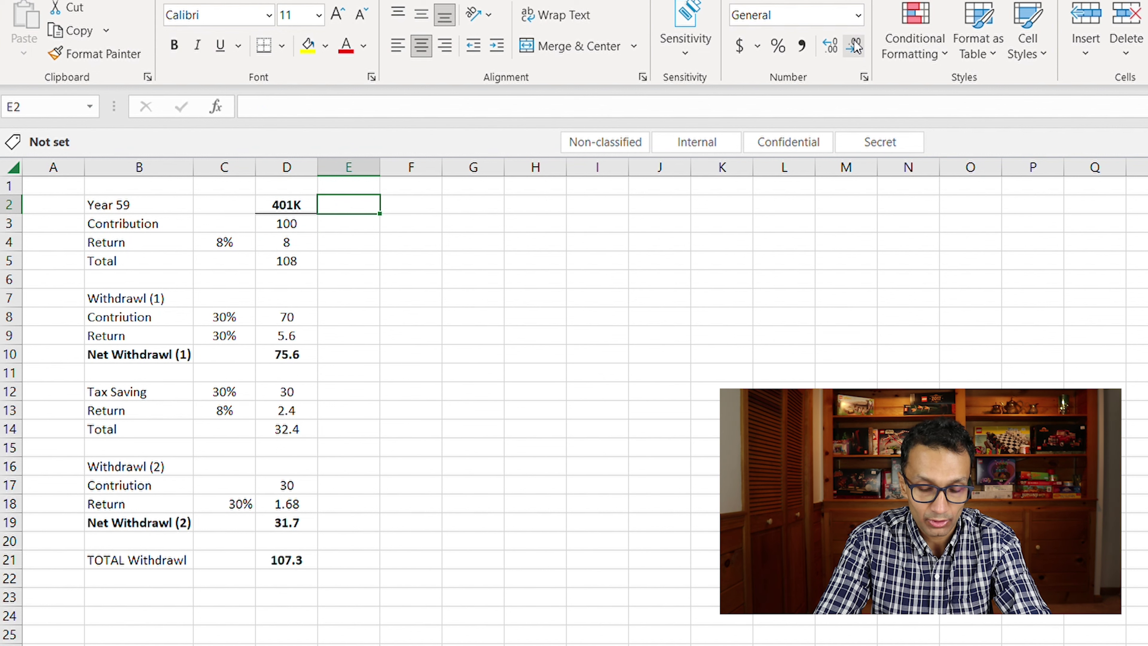
{"action": "type", "text": "Roth 4"}
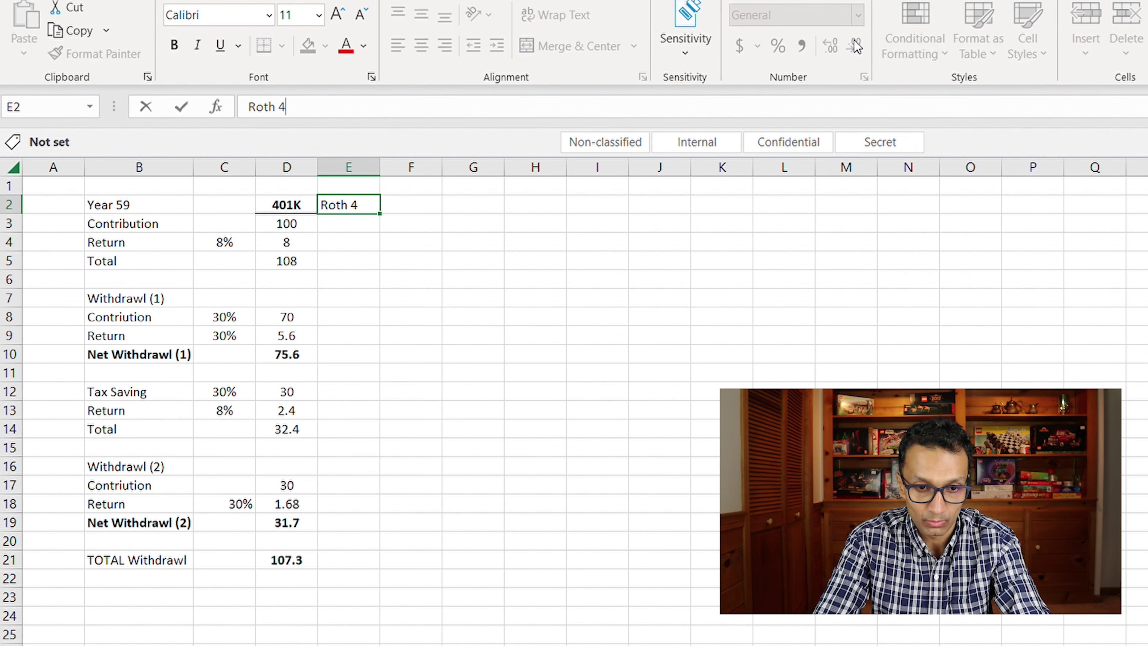
{"action": "type", "text": "01K"}
{"action": "key", "text": "ctrl+Return"}
{"action": "key", "text": "ctrl+b"}
{"action": "key", "text": "ctrl+u"}
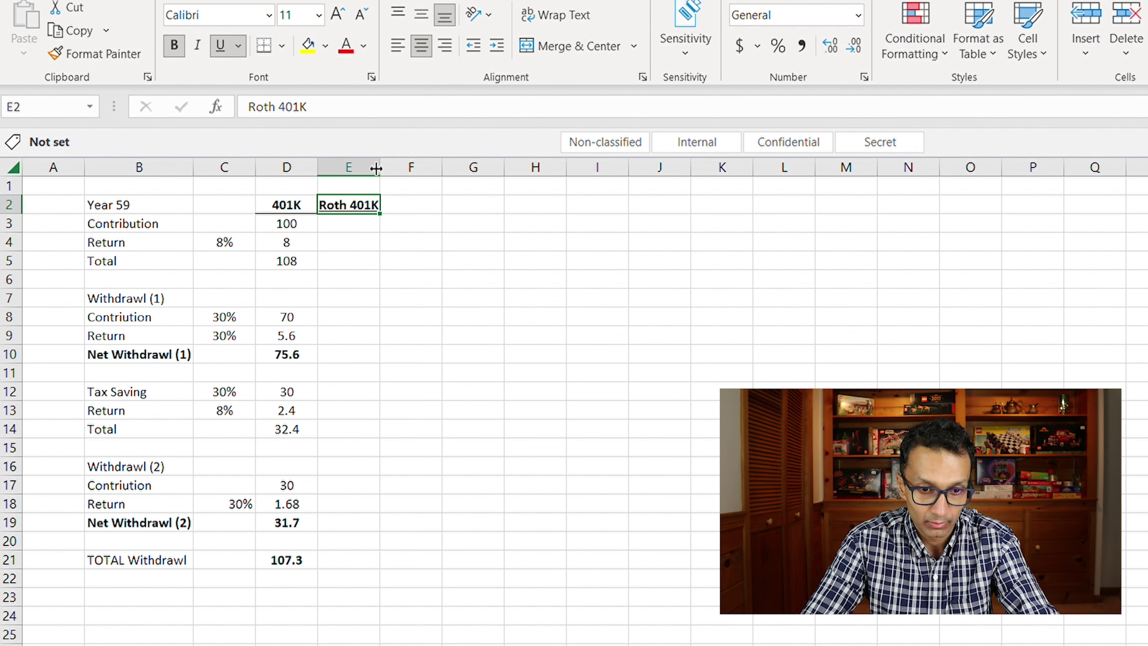
{"action": "double_click", "coordinate": [379, 168]}
Step: Enter 100 as the Roth 401K contribution
{"action": "key", "text": "Down"}
{"action": "key", "text": "Left"}
{"action": "key", "text": "Right"}
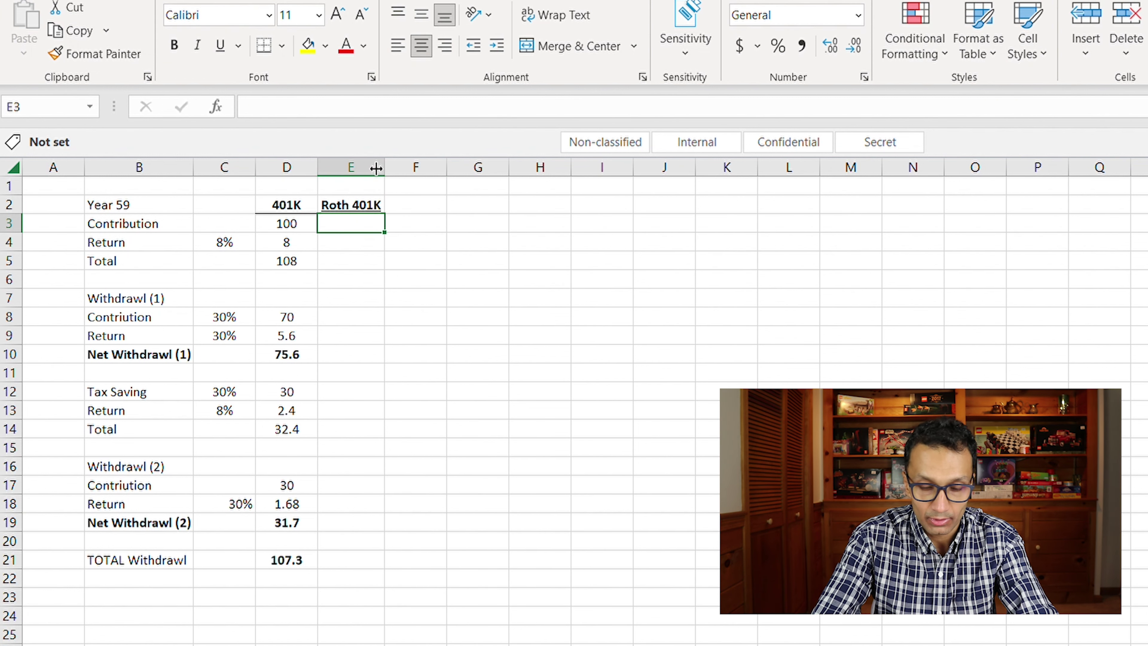
{"action": "type", "text": "100"}
{"action": "key", "text": "Return"}
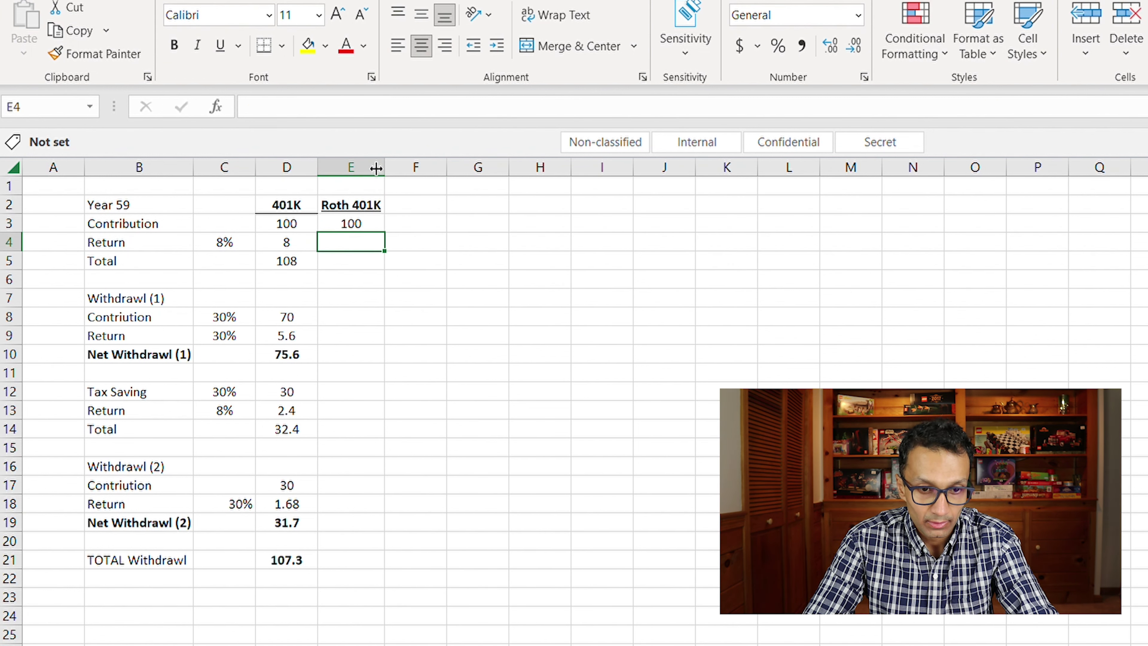
Step: Compute the Roth return as contribution times 8% and total it with =sum(E3:E4) for 108
{"action": "key", "text": "Left"}
{"action": "key", "text": "Left"}
{"action": "key", "text": "shift+Right"}
{"action": "key", "text": "shift+Down"}
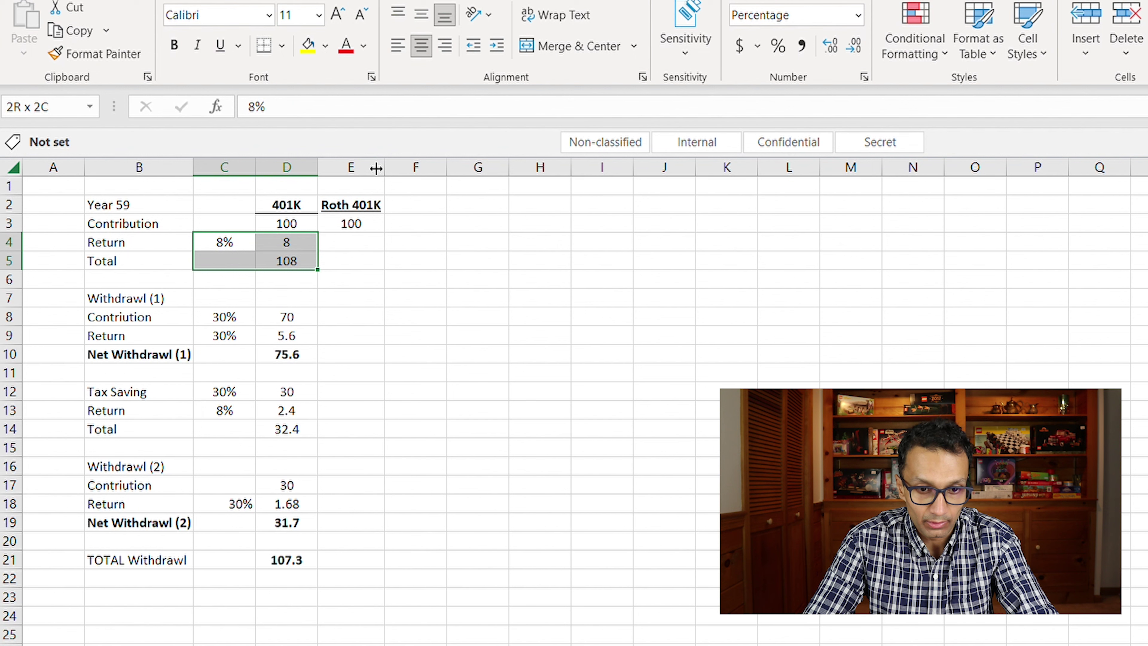
{"action": "key", "text": "ctrl+c"}
{"action": "key", "text": "Right"}
{"action": "key", "text": "Right"}
{"action": "type", "text": "="}
{"action": "key", "text": "Up"}
{"action": "type", "text": "*"}
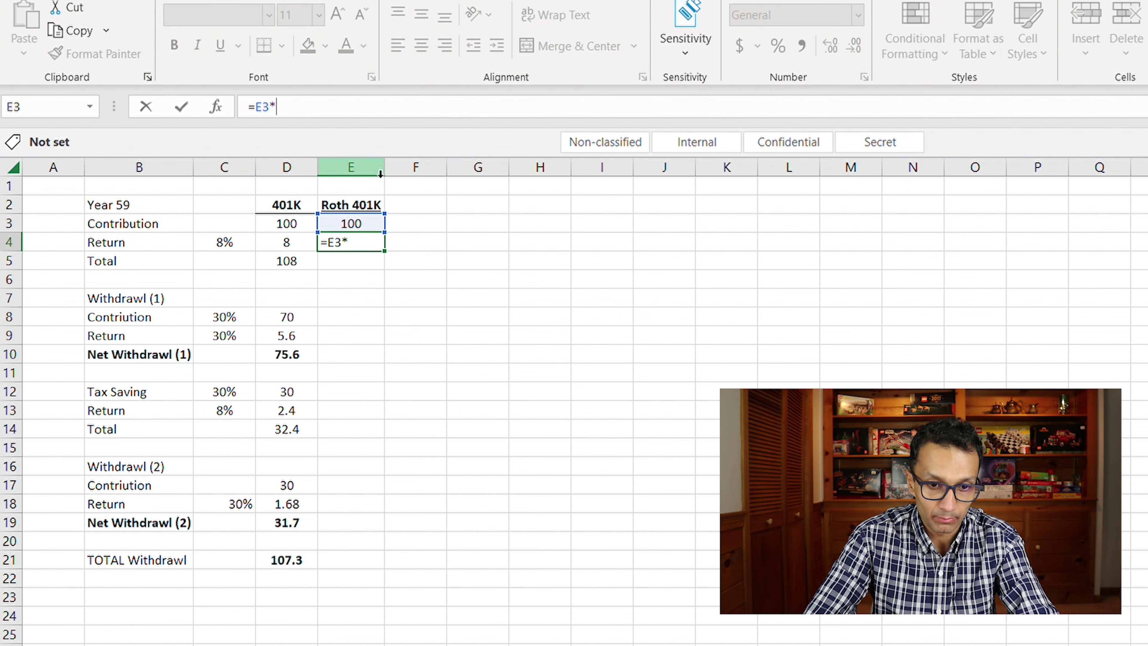
{"action": "key", "text": "Left"}
{"action": "key", "text": "Left"}
{"action": "key", "text": "Return"}
{"action": "type", "text": "=sum(E3:E4)"}
{"action": "key", "text": "Return"}
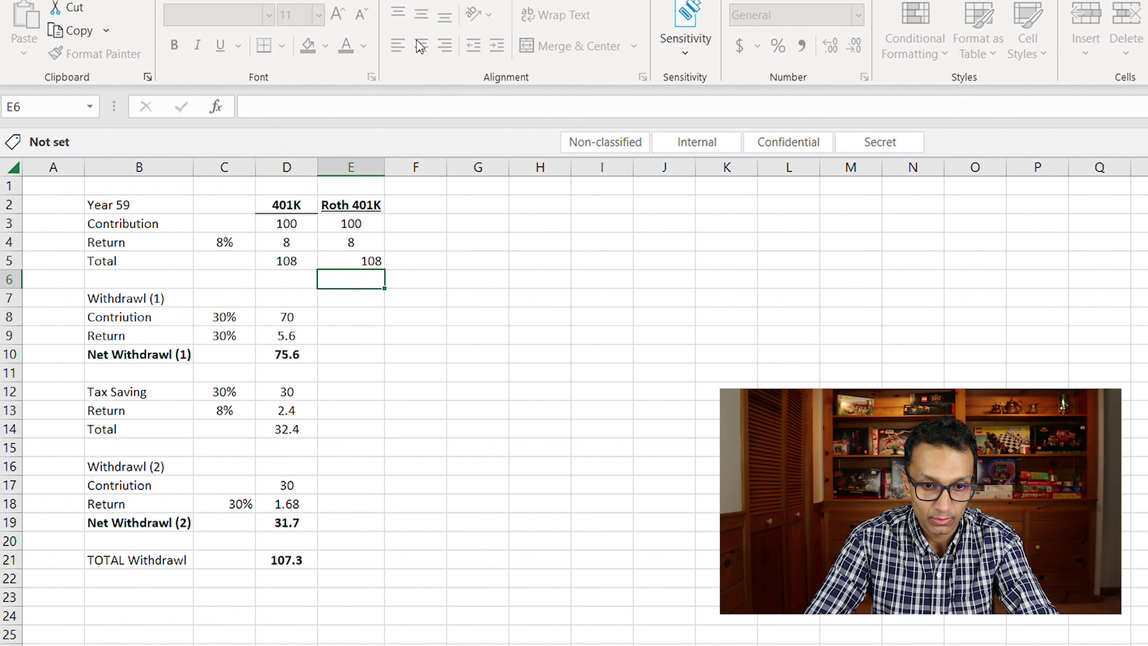
{"action": "key", "text": "Up"}
{"action": "key", "text": "Up"}
{"action": "key", "text": "Up"}
{"action": "key", "text": "Up"}
Step: Copy the 401K header's border formatting onto the Roth 401K header with Paste Special
{"action": "key", "text": "Left"}
{"action": "key", "text": "ctrl+c"}
{"action": "key", "text": "Right"}
{"action": "key", "text": "ctrl+alt+v"}
{"action": "key", "text": "t"}
{"action": "key", "text": "Return"}
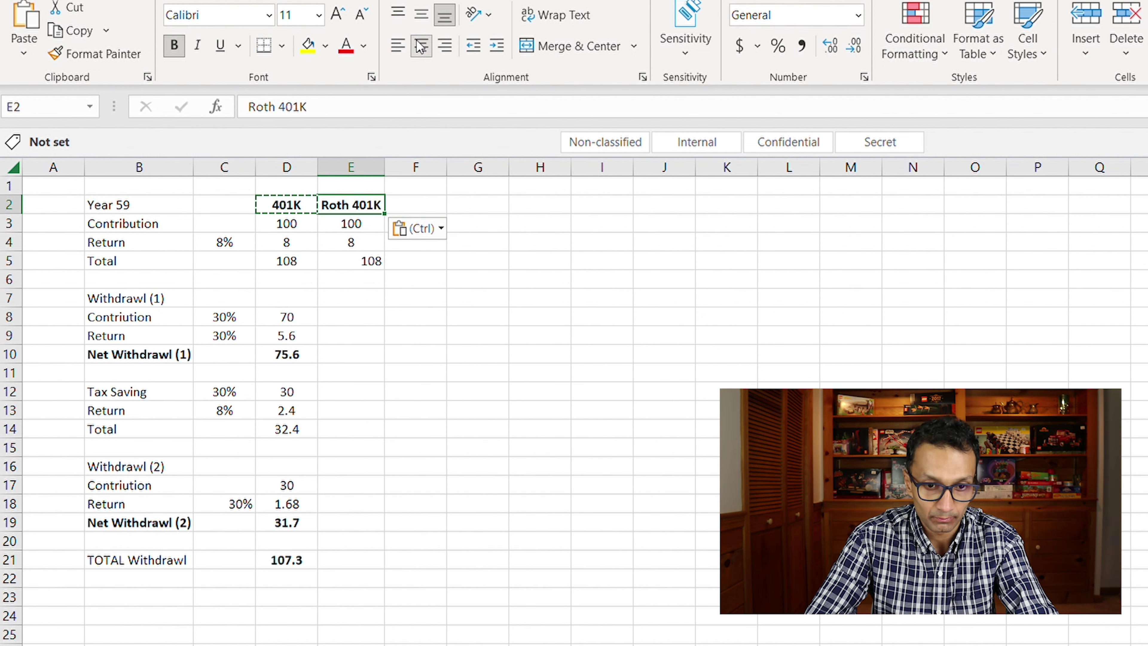
{"action": "key", "text": "Escape"}
{"action": "key", "text": "Down"}
{"action": "key", "text": "Down"}
{"action": "key", "text": "Down"}
Step: Enter 0 Roth tax saving, paste in the tax-saving total formula, and center the figures
{"action": "key", "text": "Left"}
{"action": "key", "text": "Down"}
{"action": "key", "text": "Down"}
{"action": "key", "text": "Down"}
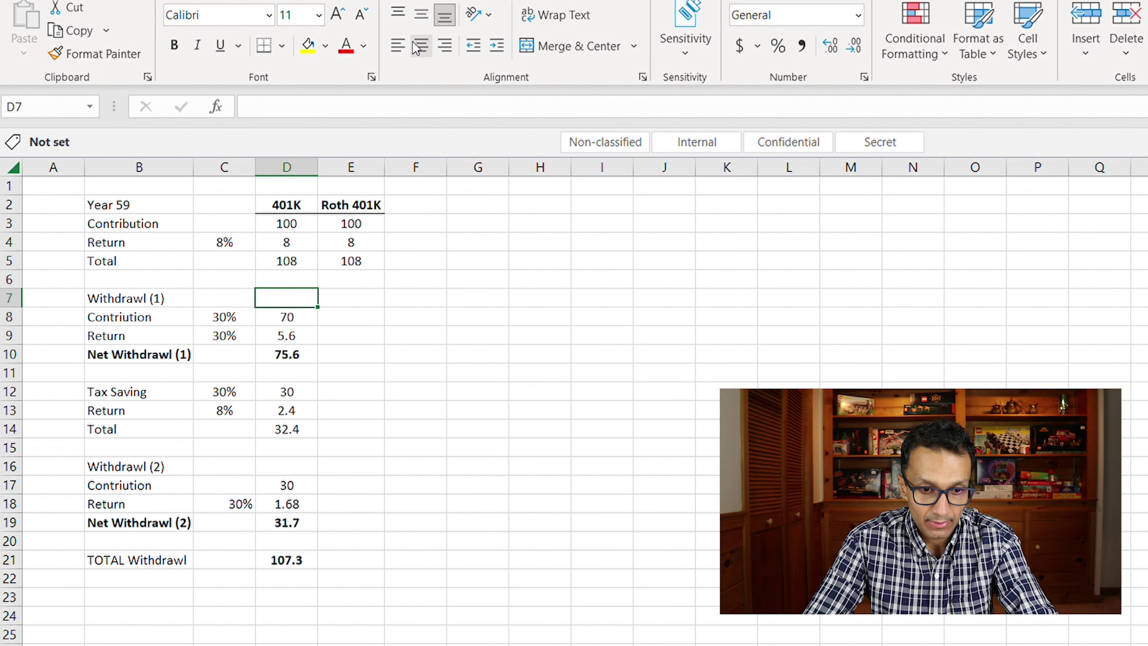
{"action": "key", "text": "Down"}
{"action": "key", "text": "Down"}
{"action": "key", "text": "Down"}
{"action": "key", "text": "Down"}
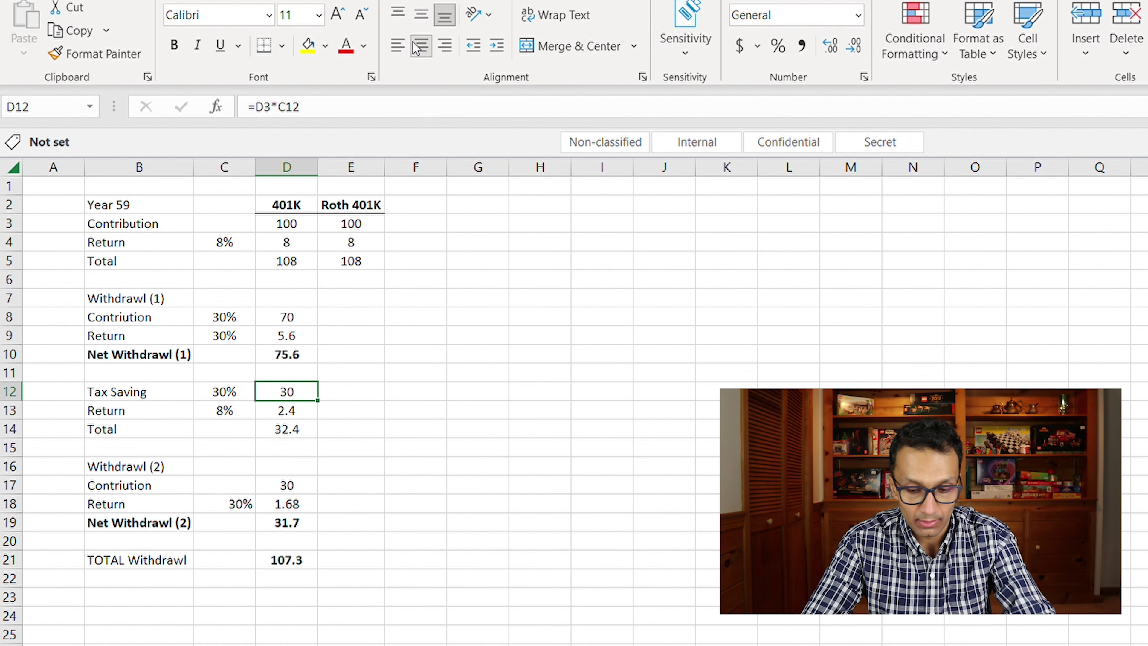
{"action": "key", "text": "Right"}
{"action": "type", "text": "0"}
{"action": "key", "text": "Return"}
{"action": "type", "text": "0"}
{"action": "key", "text": "Return"}
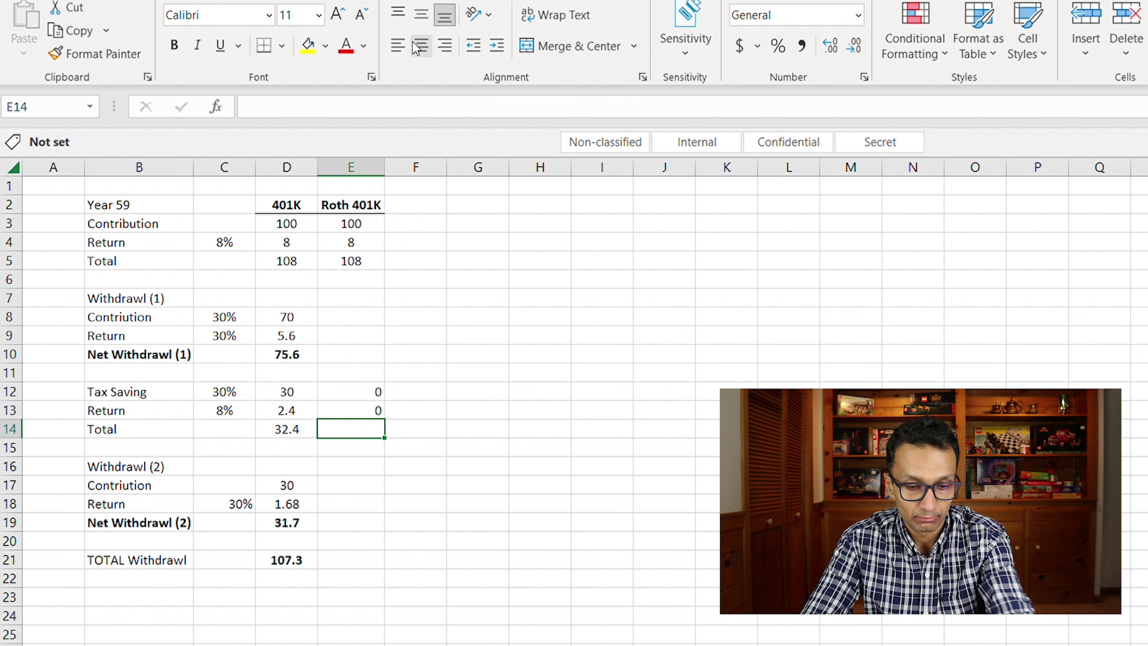
{"action": "key", "text": "Left"}
{"action": "key", "text": "ctrl+c"}
{"action": "key", "text": "Right"}
{"action": "key", "text": "ctrl+v"}
{"action": "key", "text": "shift+Up"}
{"action": "key", "text": "shift+Up"}
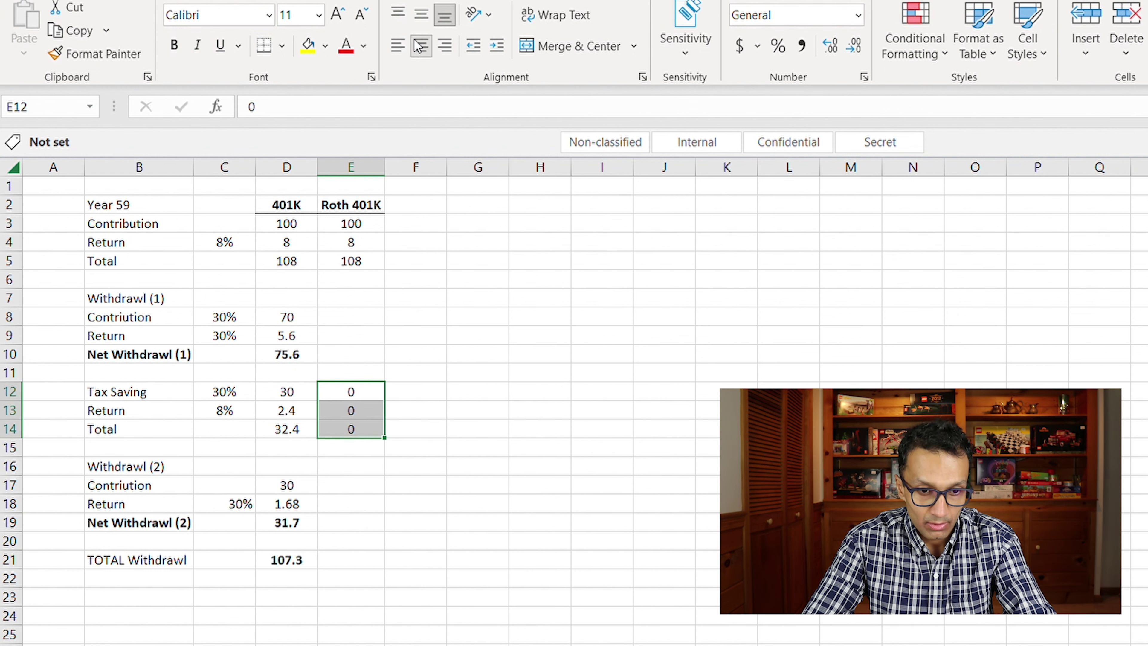
{"action": "left_click", "coordinate": [419, 46]}
Step: Link the Roth withdrawal (1) contribution to the 100 contribution with =E3
{"action": "key", "text": "Left"}
{"action": "key", "text": "Left"}
{"action": "key", "text": "Left"}
{"action": "key", "text": "Up"}
{"action": "key", "text": "Up"}
{"action": "key", "text": "Up"}
{"action": "key", "text": "Up"}
{"action": "key", "text": "Up"}
{"action": "key", "text": "shift+Down"}
{"action": "key", "text": "Down"}
{"action": "key", "text": "Right"}
{"action": "key", "text": "Right"}
{"action": "key", "text": "Right"}
{"action": "type", "text": "="}
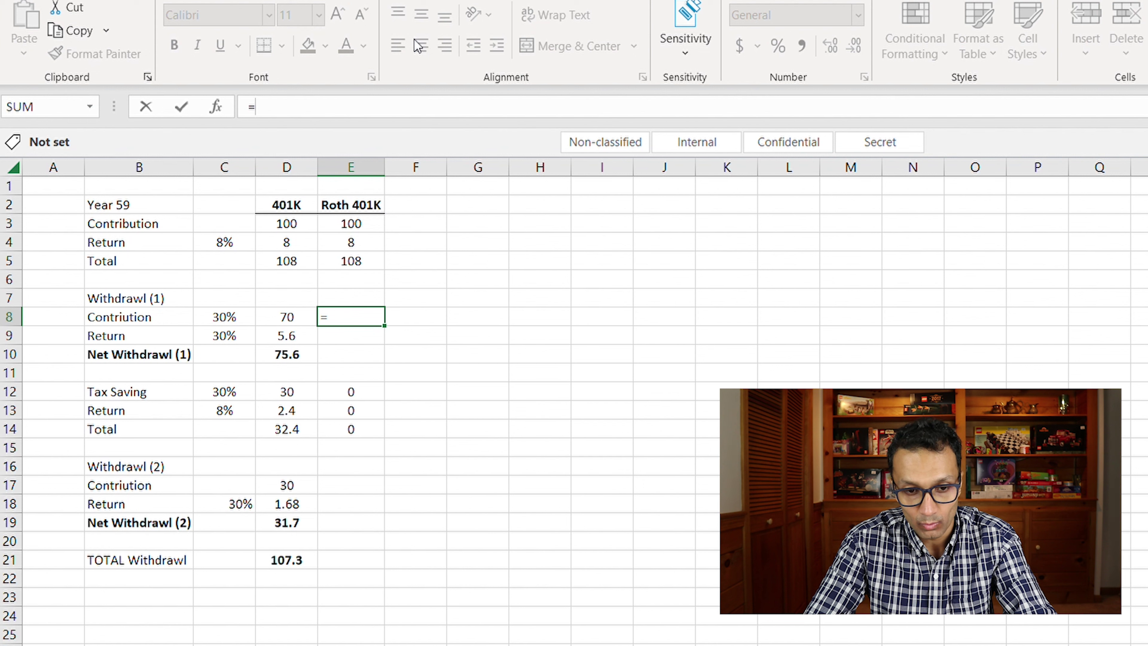
{"action": "key", "text": "Up"}
{"action": "key", "text": "Up"}
{"action": "key", "text": "Up"}
{"action": "key", "text": "Up"}
{"action": "key", "text": "Up"}
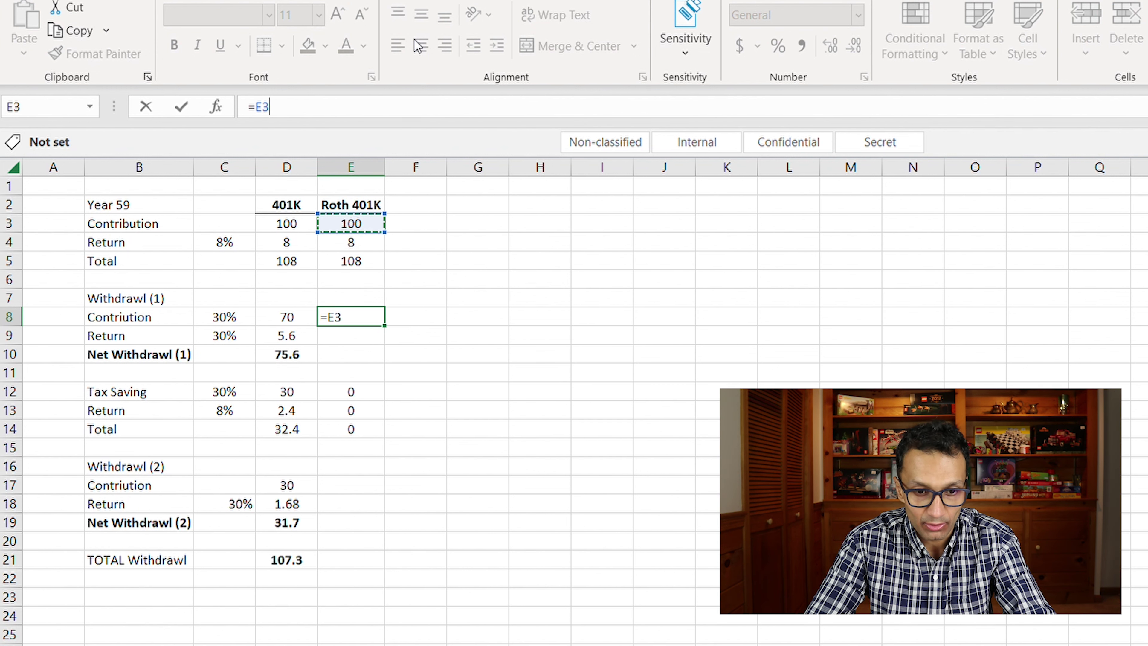
{"action": "key", "text": "ctrl+Return"}
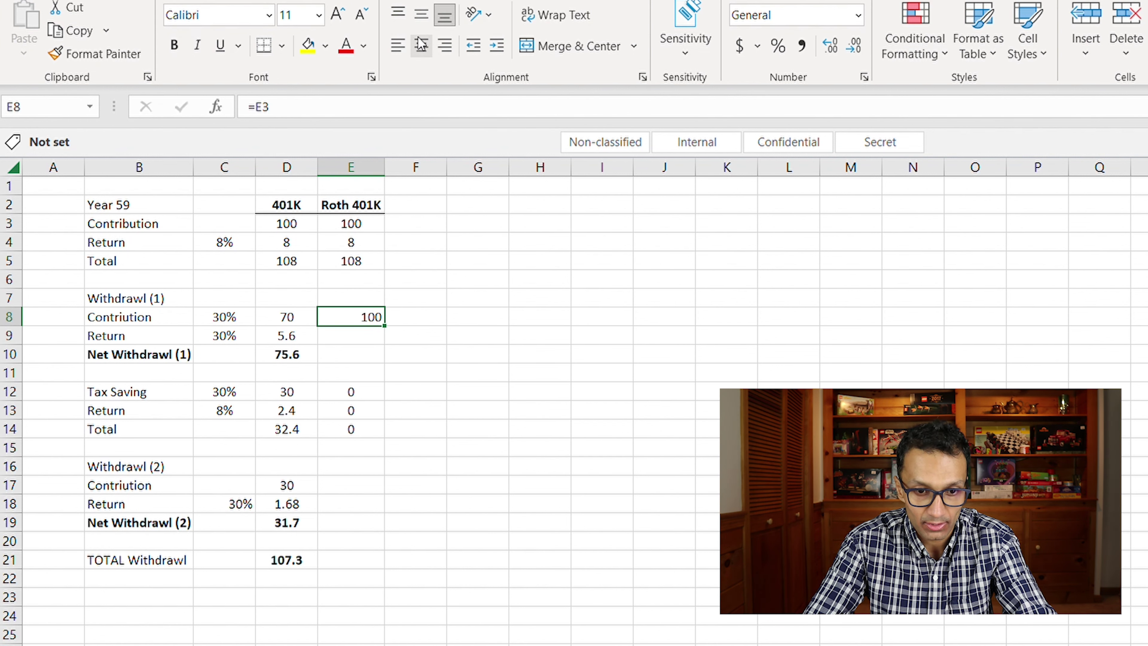
{"action": "key", "text": "Up"}
{"action": "key", "text": "Up"}
{"action": "key", "text": "Up"}
{"action": "key", "text": "Up"}
{"action": "key", "text": "Up"}
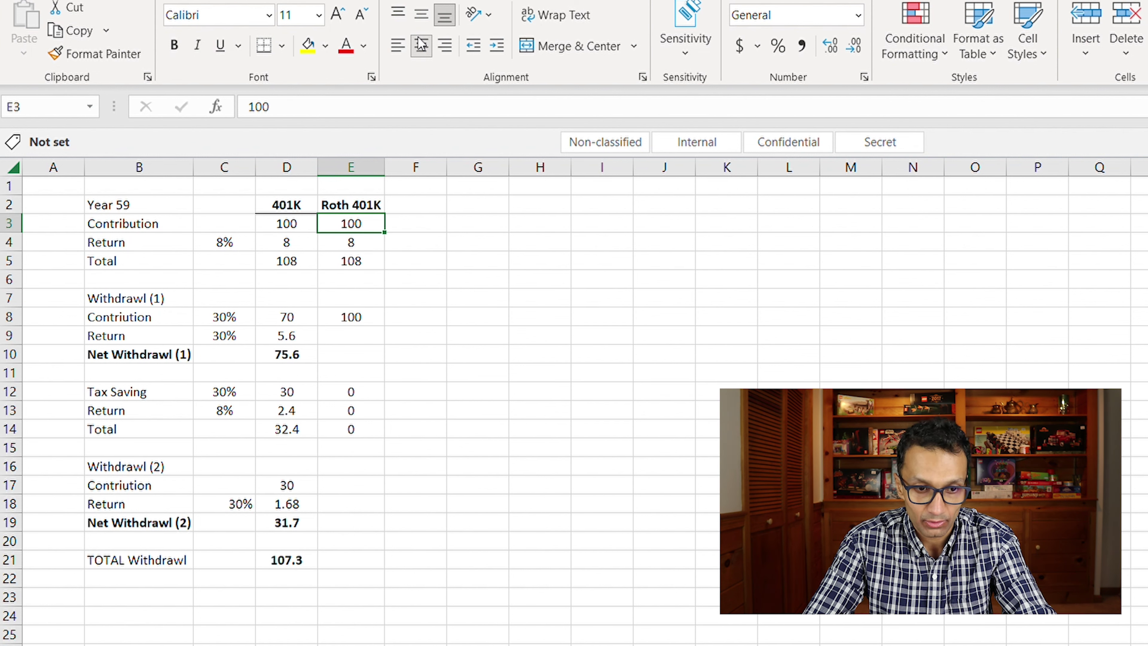
Step: Link the Roth withdrawal (1) return with =E4 and copy over the net withdrawal formula
{"action": "key", "text": "Down"}
{"action": "key", "text": "Down"}
{"action": "key", "text": "Down"}
{"action": "key", "text": "Down"}
{"action": "key", "text": "Down"}
{"action": "key", "text": "Down"}
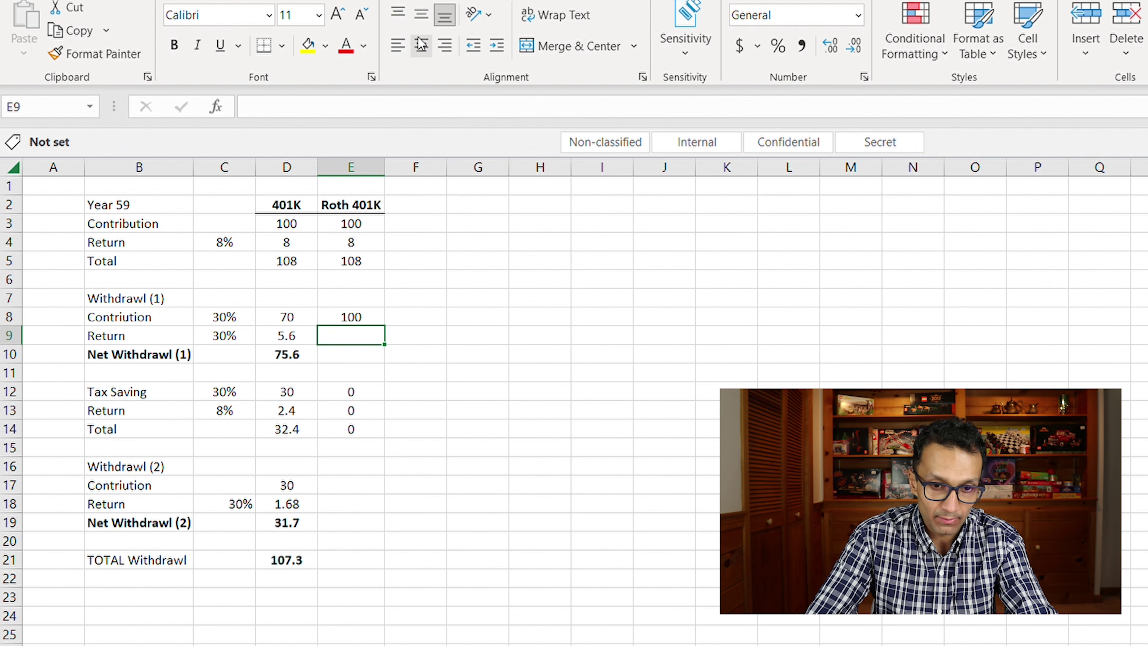
{"action": "type", "text": "="}
{"action": "key", "text": "Up"}
{"action": "key", "text": "Up"}
{"action": "key", "text": "Up"}
{"action": "key", "text": "Up"}
{"action": "key", "text": "Up"}
{"action": "key", "text": "Return"}
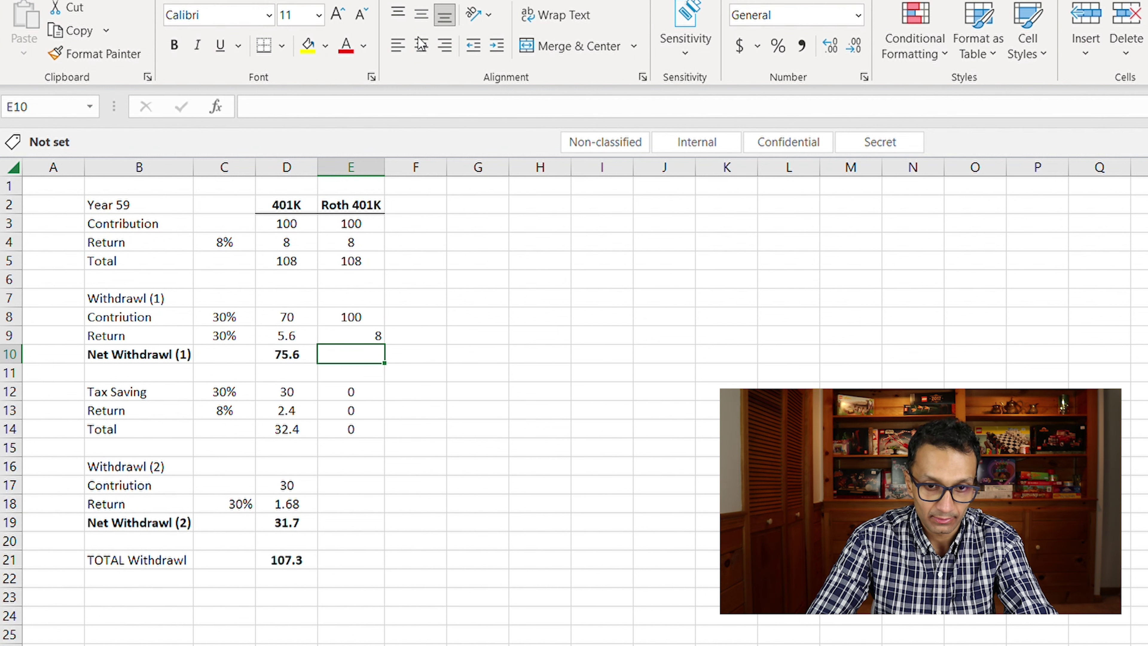
{"action": "key", "text": "Up"}
{"action": "key", "text": "Left"}
{"action": "key", "text": "Down"}
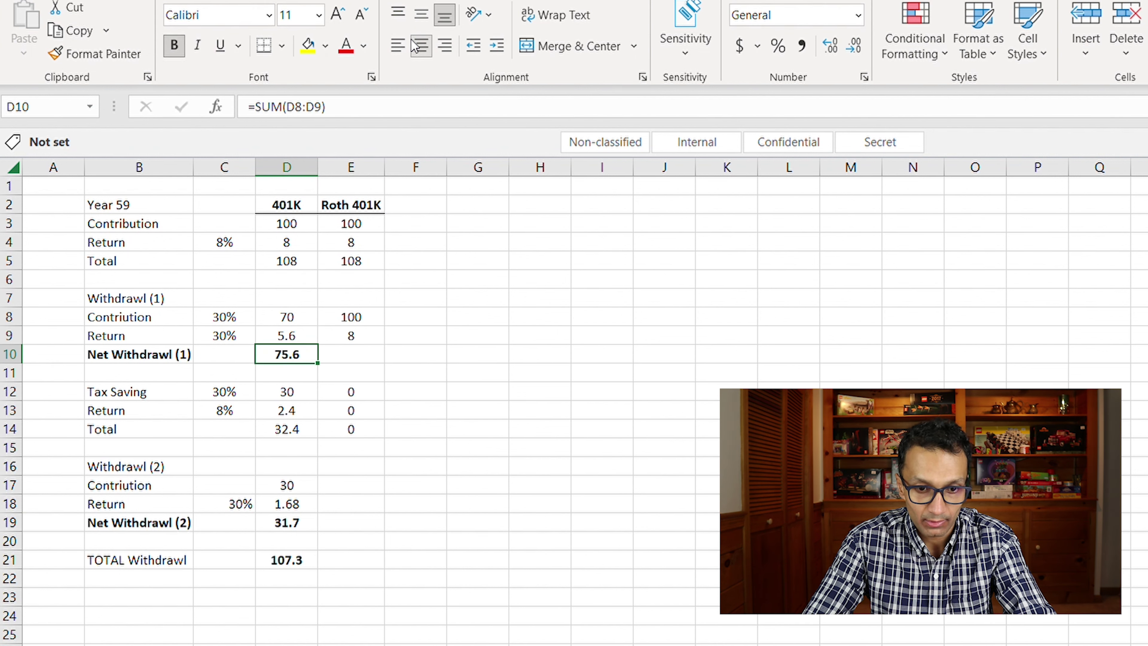
{"action": "key", "text": "ctrl+c"}
{"action": "key", "text": "Right"}
{"action": "key", "text": "ctrl+v"}
Step: Copy the second-withdrawal contribution formula from the 401K column into the Roth column
{"action": "key", "text": "Down"}
{"action": "key", "text": "Down"}
{"action": "key", "text": "Down"}
{"action": "key", "text": "Down"}
{"action": "key", "text": "Down"}
{"action": "key", "text": "Down"}
{"action": "key", "text": "Down"}
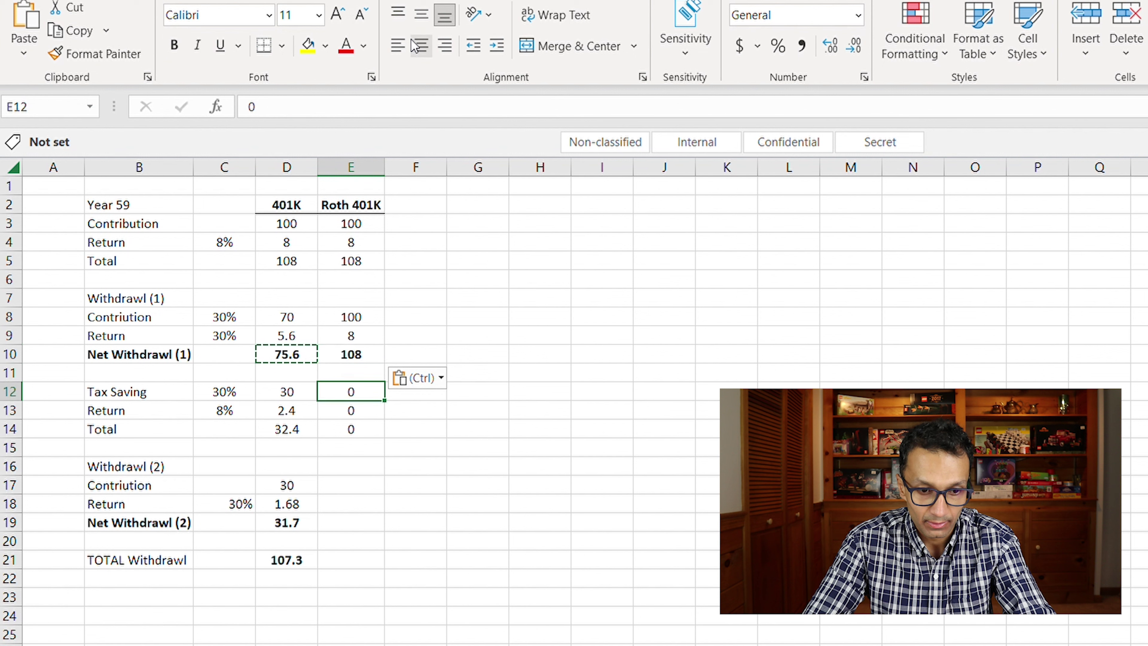
{"action": "key", "text": "Left"}
{"action": "key", "text": "Left"}
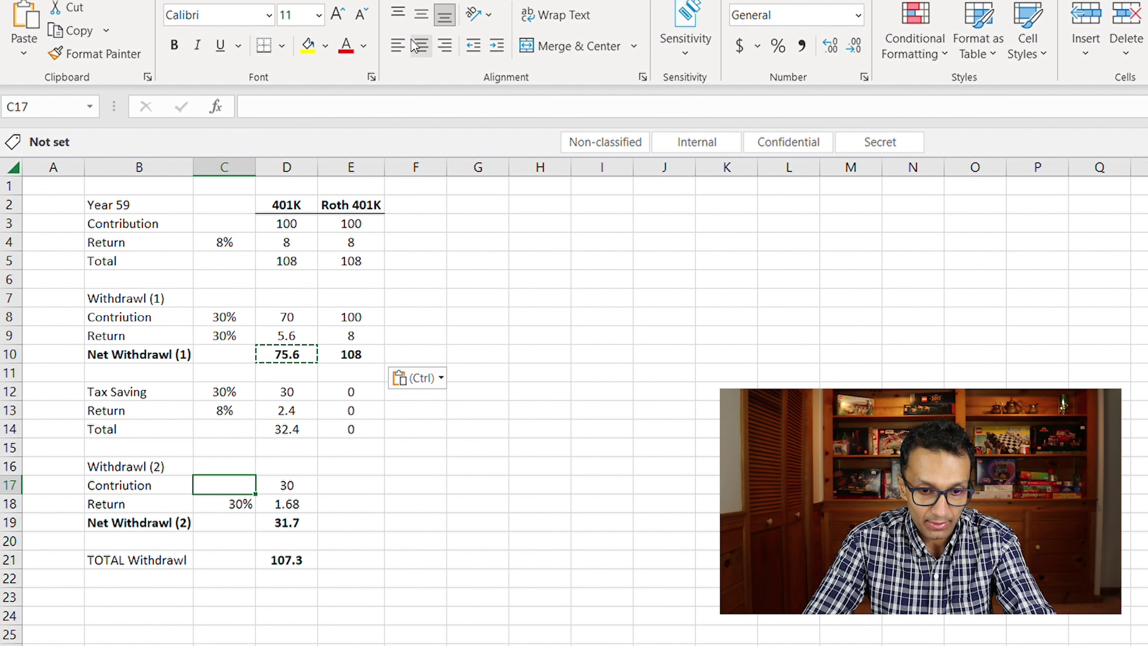
{"action": "key", "text": "Right"}
{"action": "key", "text": "Right"}
{"action": "key", "text": "Left"}
{"action": "key", "text": "Right"}
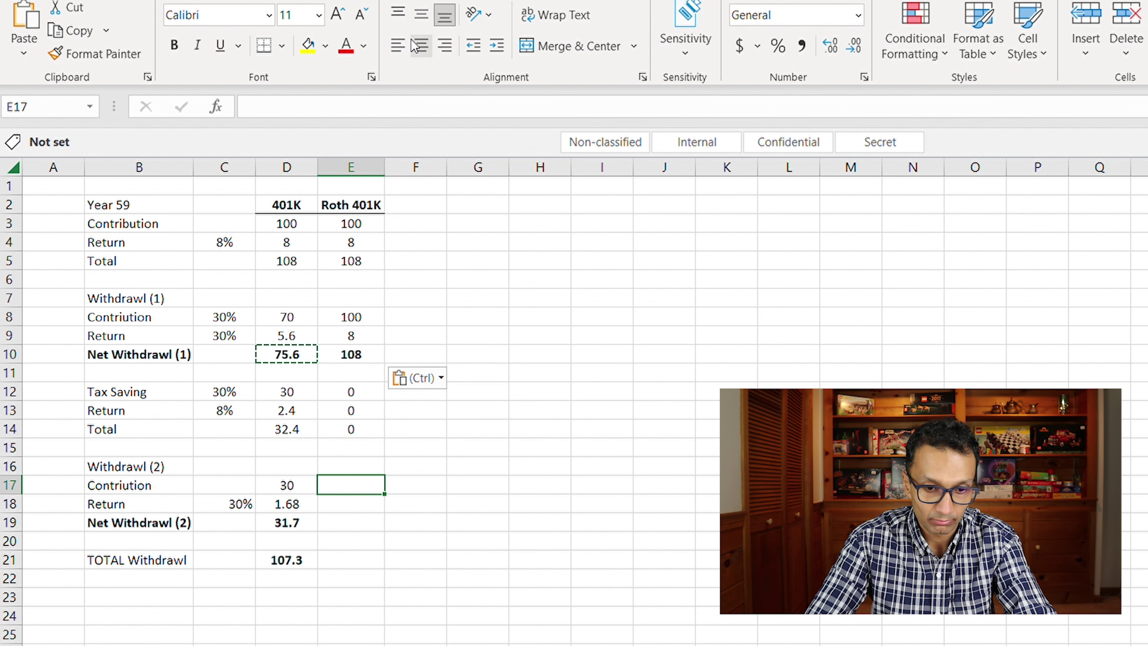
{"action": "key", "text": "Left"}
{"action": "key", "text": "ctrl+c"}
{"action": "key", "text": "Right"}
{"action": "key", "text": "ctrl+v"}
{"action": "key", "text": "Left"}
{"action": "key", "text": "Right"}
{"action": "key", "text": "Left"}
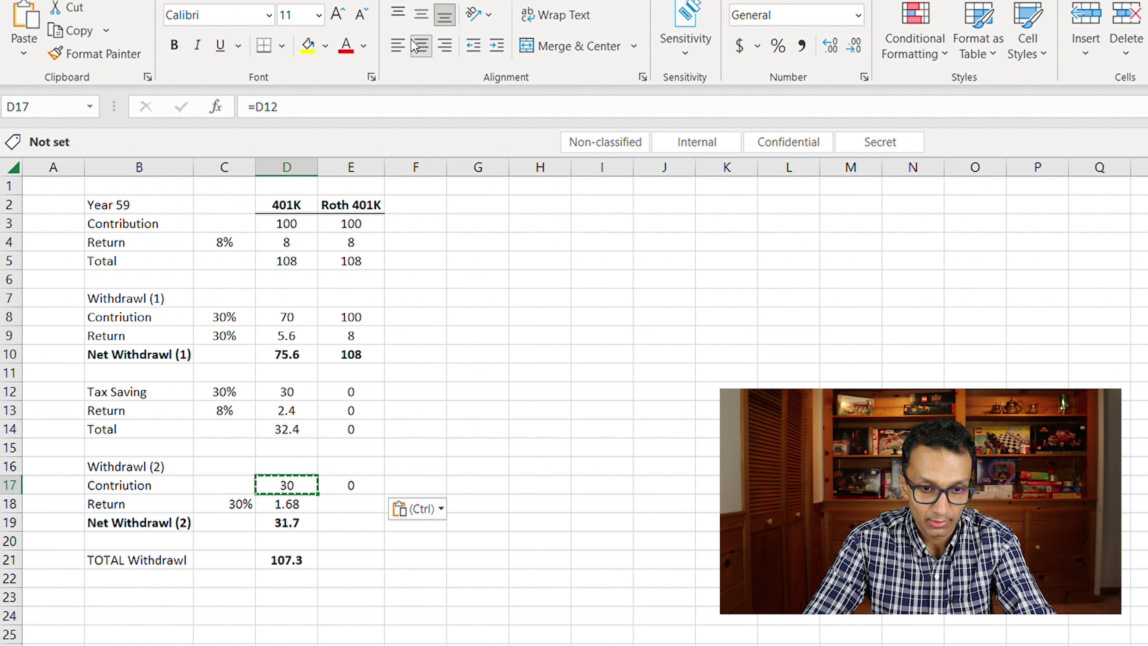
Step: Give the Roth withdrawal (2) a zero return and paste in its net withdrawal formula
{"action": "key", "text": "Down"}
{"action": "key", "text": "Right"}
{"action": "key", "text": "Return"}
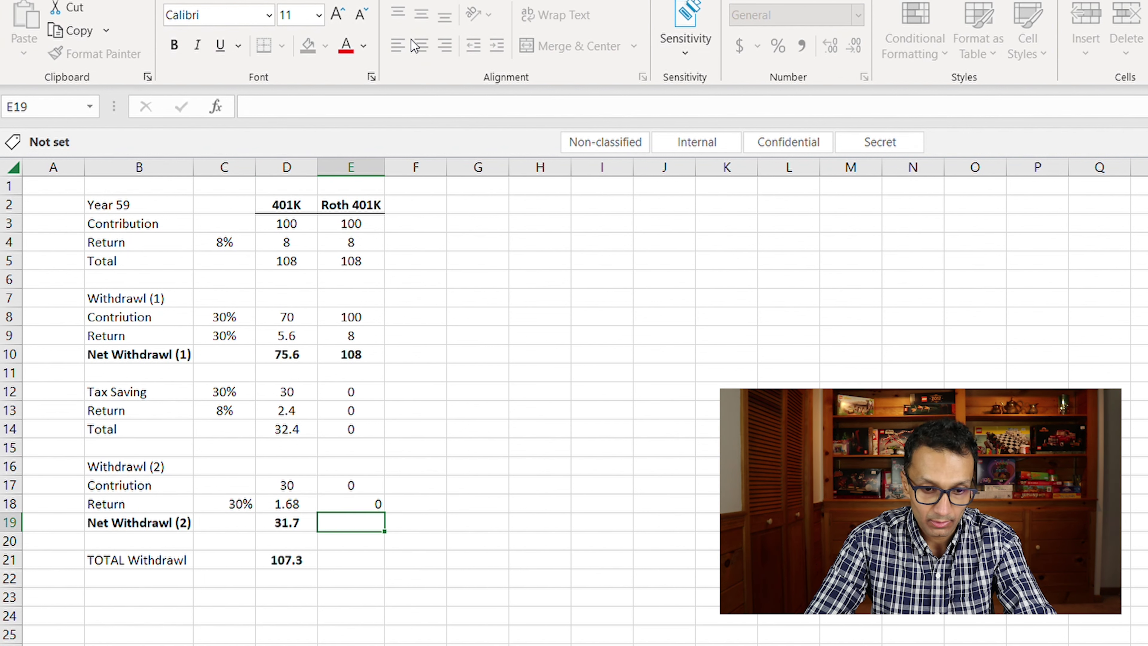
{"action": "key", "text": "Left"}
{"action": "key", "text": "ctrl+c"}
{"action": "key", "text": "Right"}
{"action": "key", "text": "ctrl+v"}
{"action": "key", "text": "Up"}
{"action": "key", "text": "Up"}
{"action": "key", "text": "shift+Down"}
{"action": "key", "text": "shift+Down"}
Step: Copy the 401K TOTAL Withdrawl formula into the Roth column, giving 108.0 against 107.3
{"action": "key", "text": "Left"}
{"action": "key", "text": "Down"}
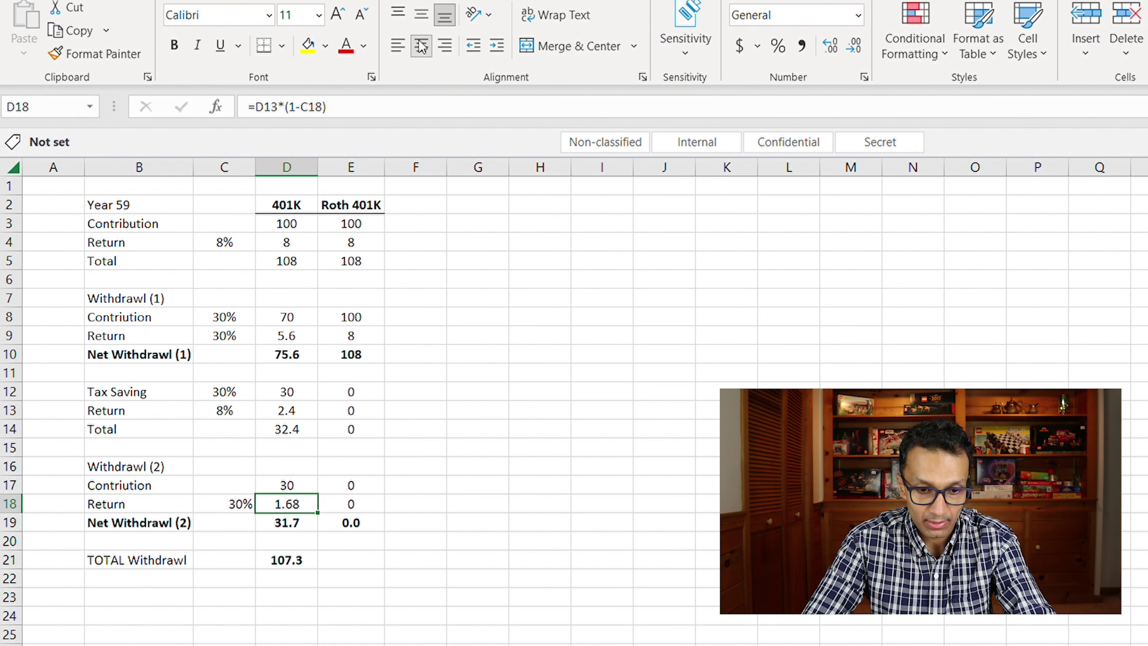
{"action": "key", "text": "Down"}
{"action": "key", "text": "Down"}
{"action": "key", "text": "Down"}
{"action": "key", "text": "ctrl+c"}
{"action": "key", "text": "Right"}
{"action": "key", "text": "ctrl+v"}
{"action": "key", "text": "Right"}
{"action": "key", "text": "Left"}
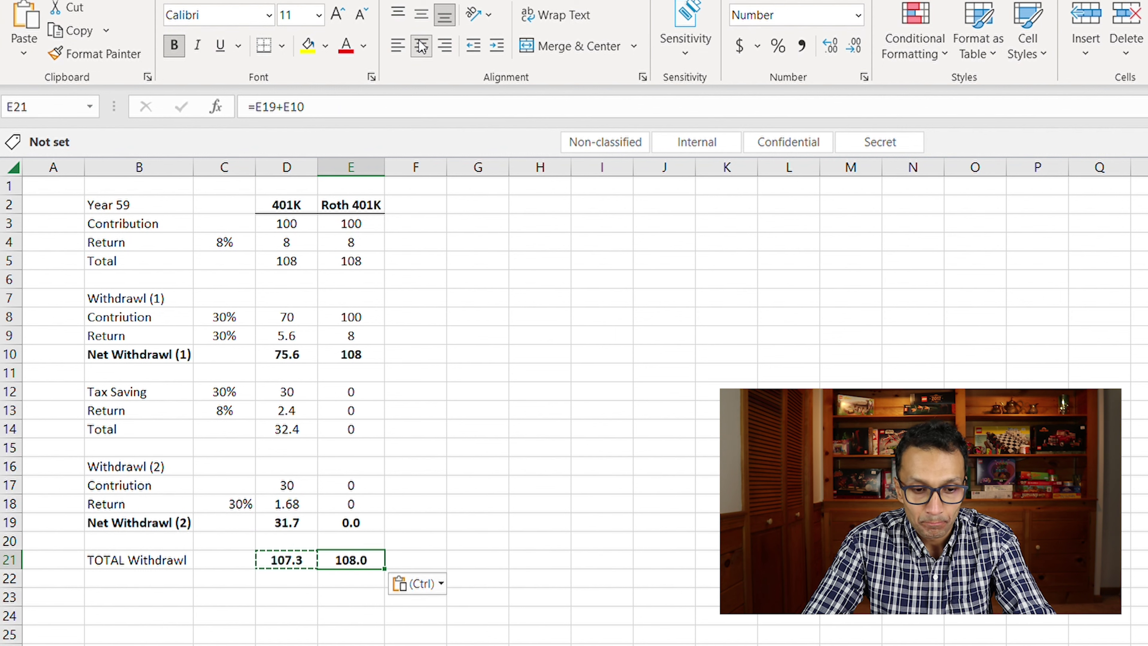
Step: Bold and underline the TOTAL Withdrawl label in B21, then check the D21 and E21 totals
{"action": "key", "text": "Left"}
{"action": "key", "text": "Left"}
{"action": "key", "text": "Left"}
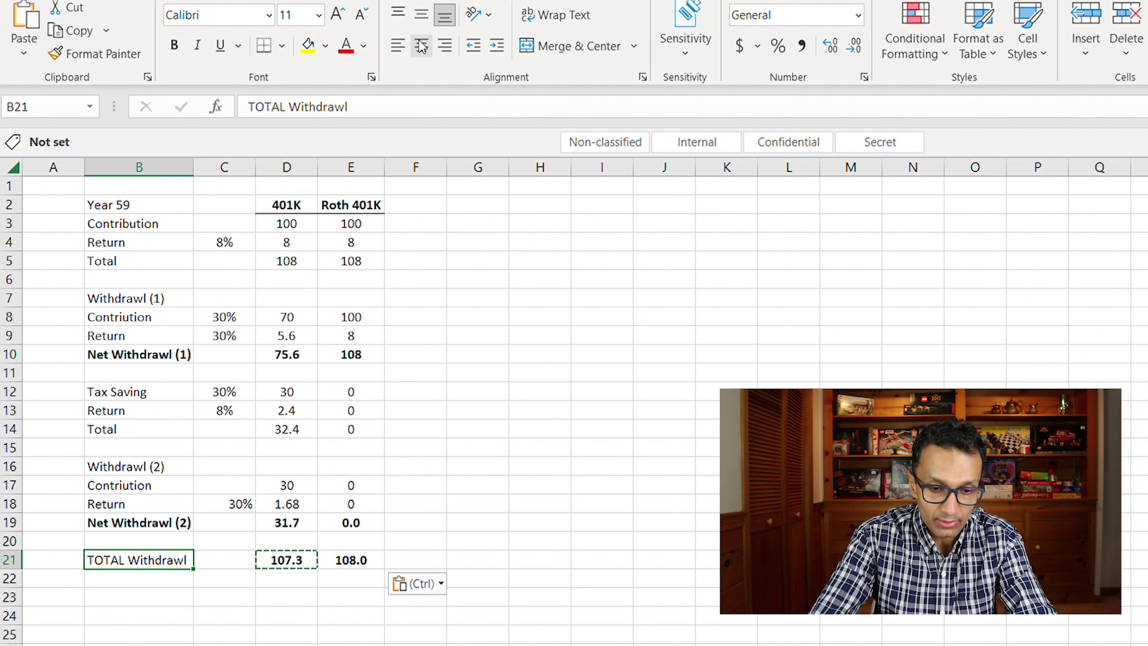
{"action": "key", "text": "ctrl+b"}
{"action": "key", "text": "ctrl+u"}
{"action": "key", "text": "Right"}
{"action": "key", "text": "Right"}
{"action": "key", "text": "Right"}
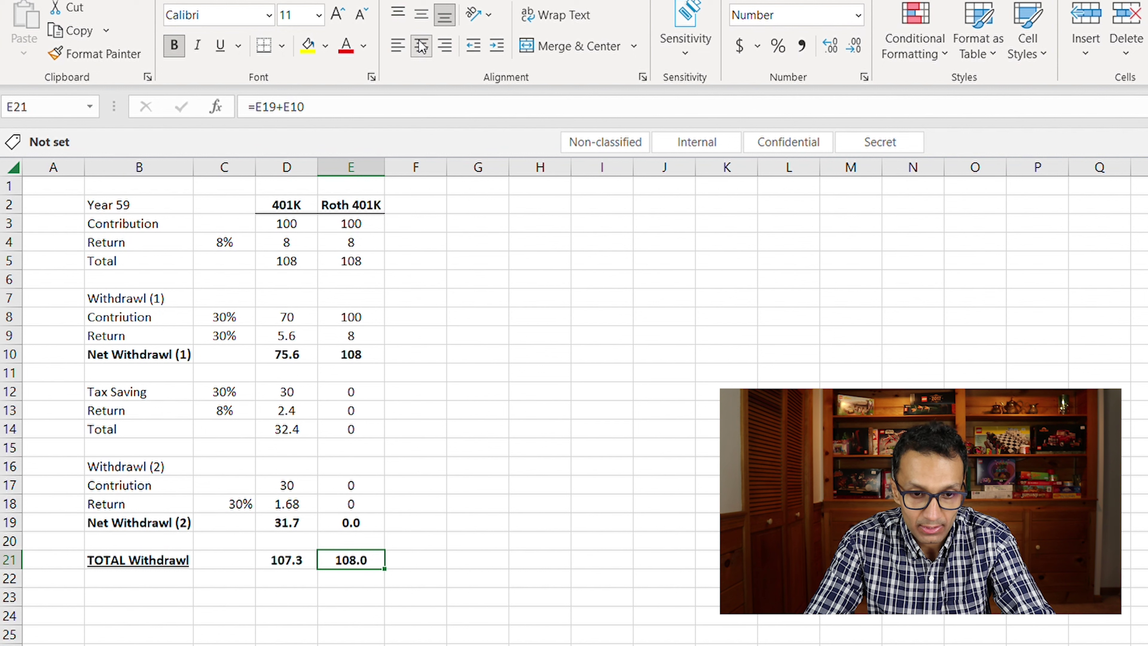
{"action": "key", "text": "Left"}
{"action": "key", "text": "Right"}
{"action": "key", "text": "Right"}
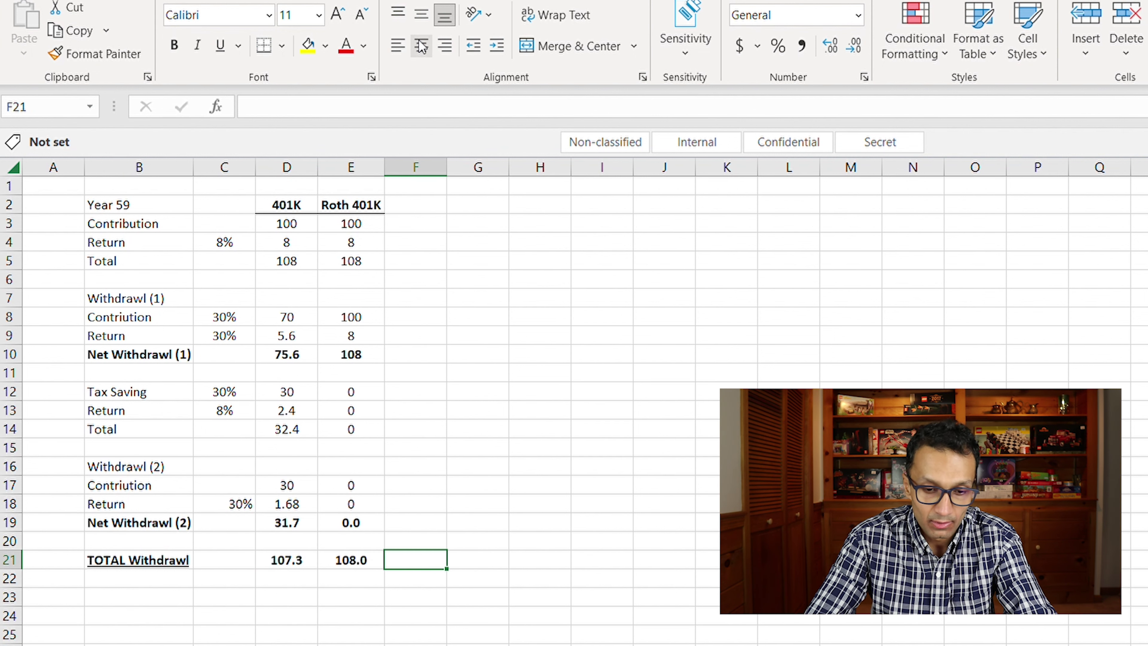
Step: Add a formula dividing one total withdrawal by the other minus 1 to show Roth's relative gain
{"action": "type", "text": "="}
{"action": "key", "text": "Left"}
{"action": "type", "text": "/"}
{"action": "key", "text": "Left"}
{"action": "key", "text": "Left"}
{"action": "type", "text": "-1"}
{"action": "key", "text": "ctrl+Return"}
{"action": "key", "text": "Left"}
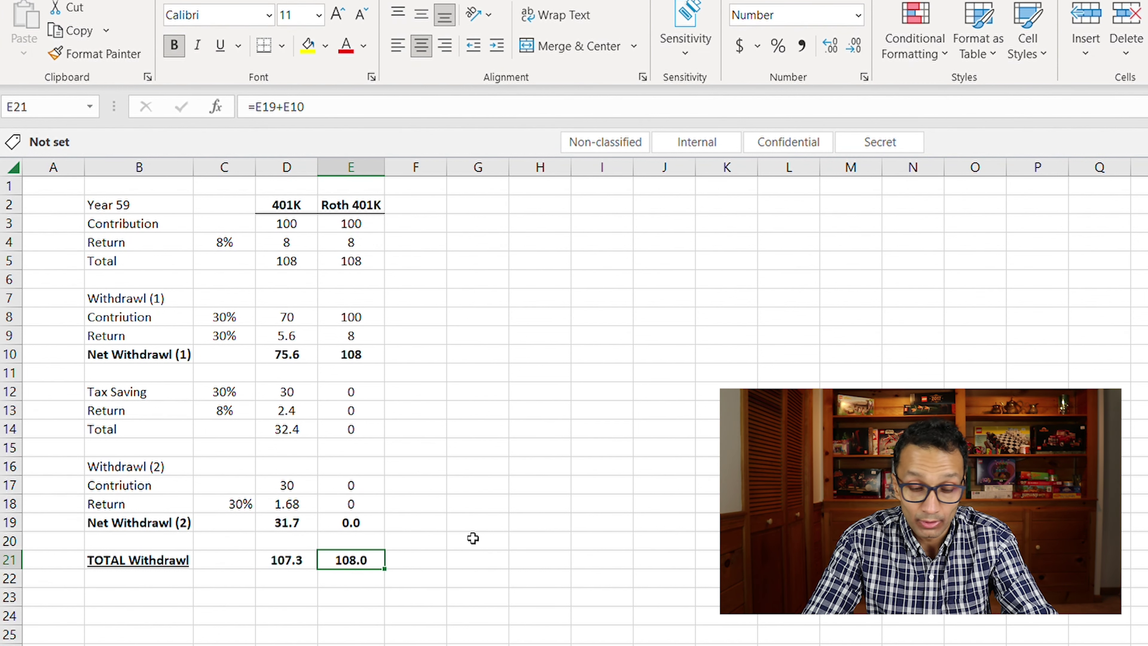
{"action": "key", "text": "Left"}
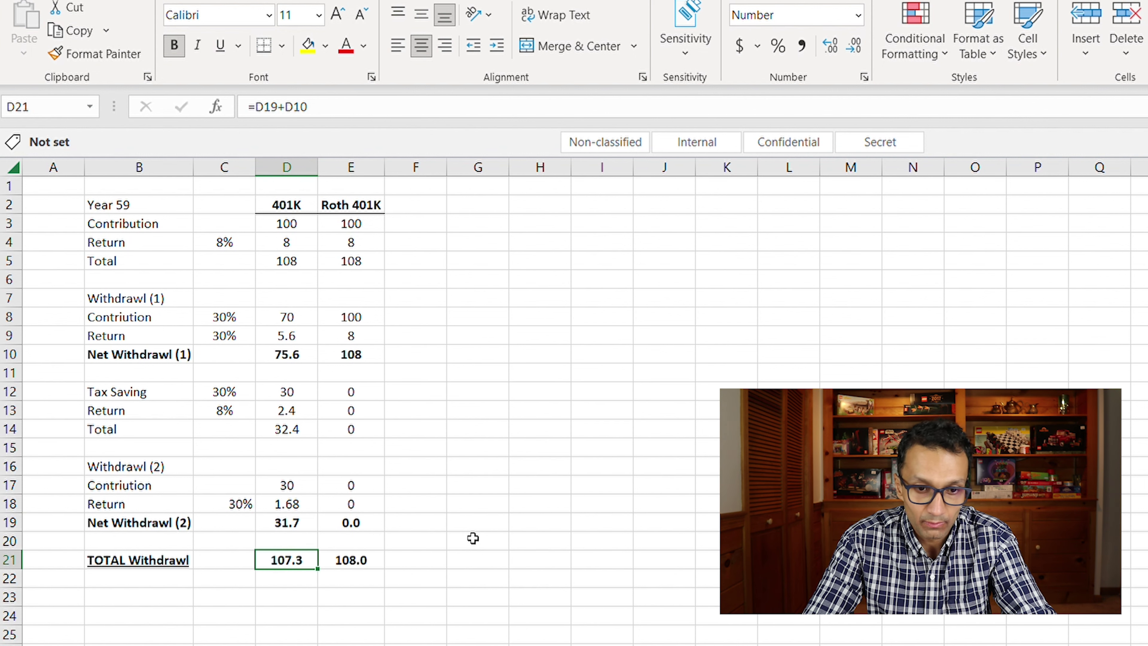
{"action": "key", "text": "Right"}
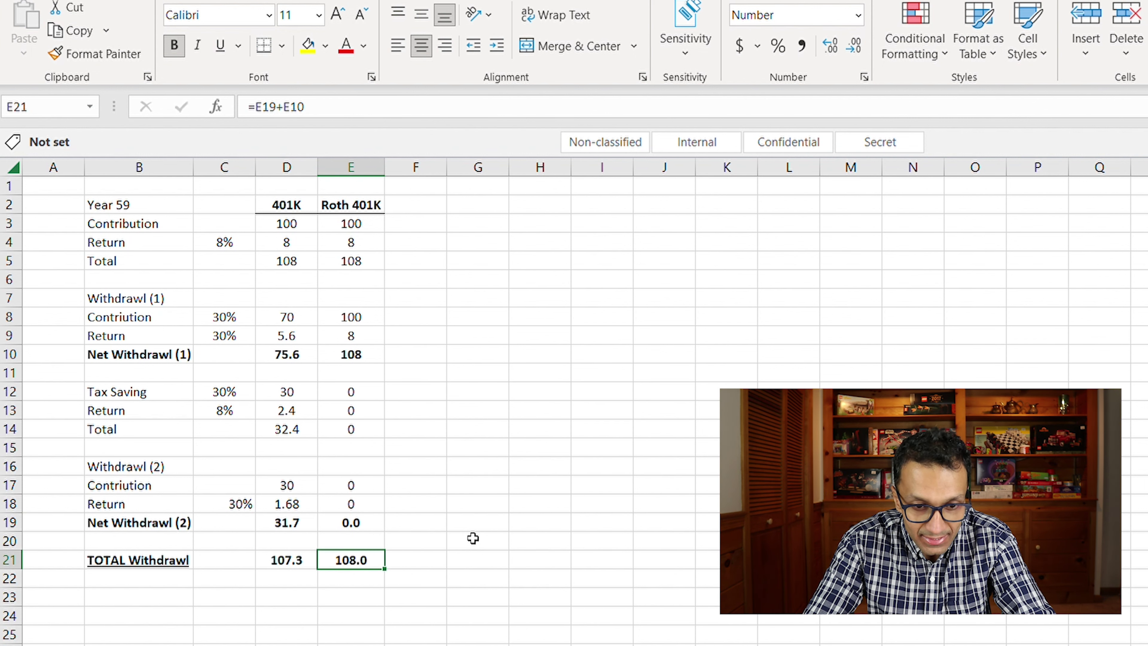
{"action": "key", "text": "Up"}
{"action": "key", "text": "Up"}
{"action": "key", "text": "Up"}
{"action": "key", "text": "Up"}
{"action": "key", "text": "Up"}
{"action": "key", "text": "Up"}
{"action": "key", "text": "Up"}
{"action": "key", "text": "Up"}
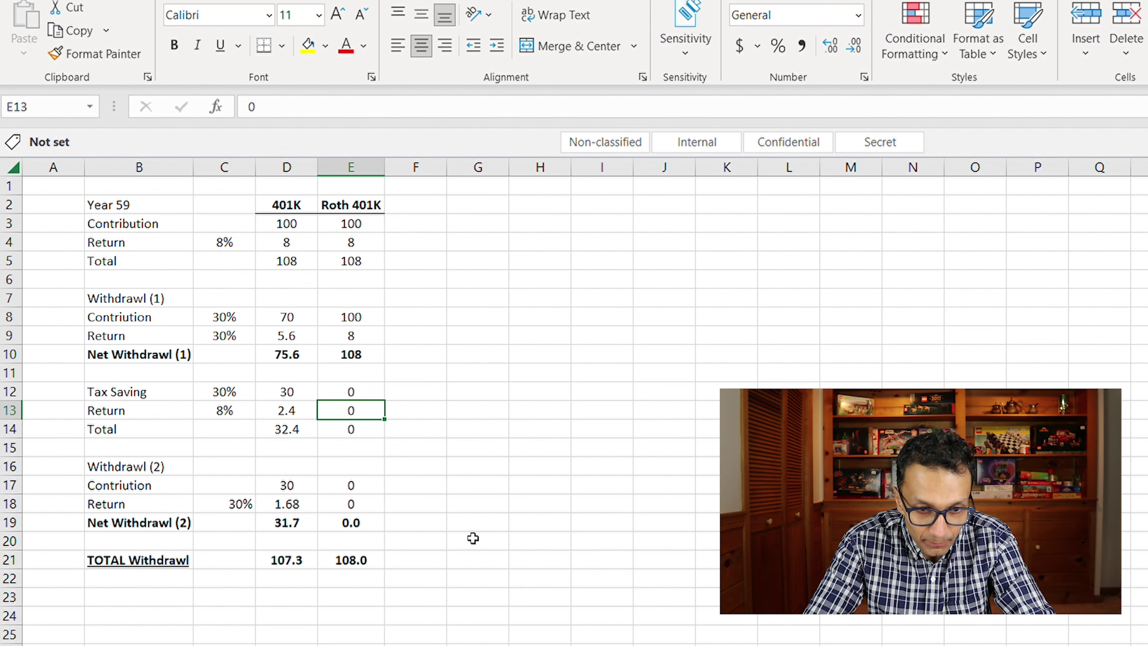
{"action": "key", "text": "Right"}
{"action": "key", "text": "Up"}
{"action": "key", "text": "Up"}
{"action": "key", "text": "Up"}
{"action": "key", "text": "Up"}
{"action": "key", "text": "Up"}
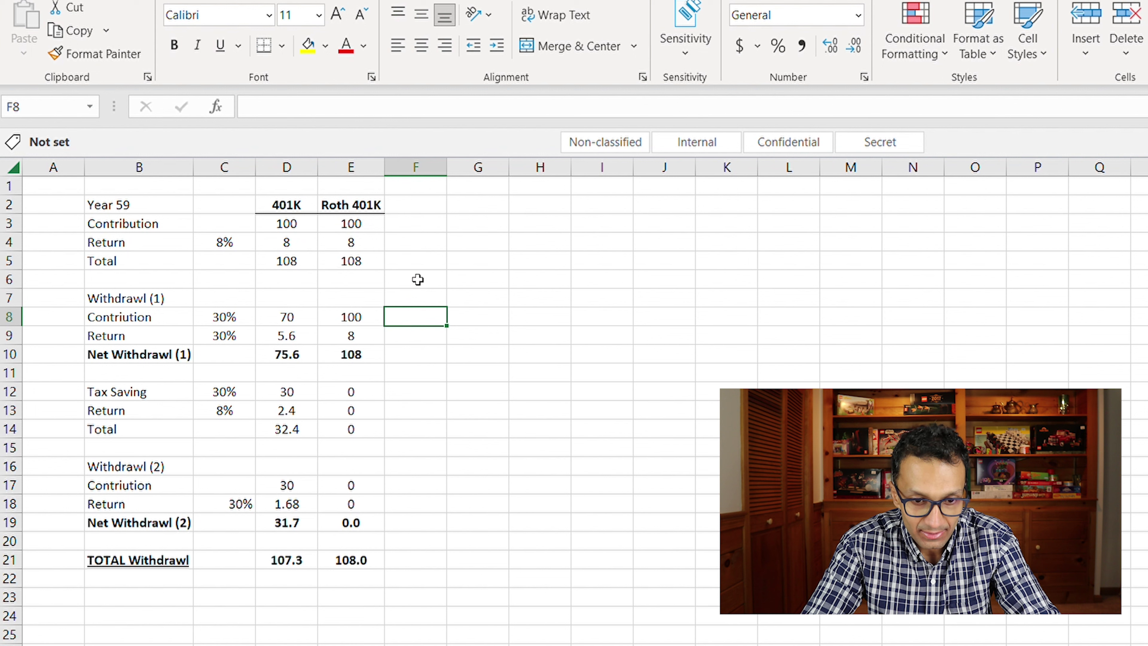
{"action": "left_click", "coordinate": [365, 317]}
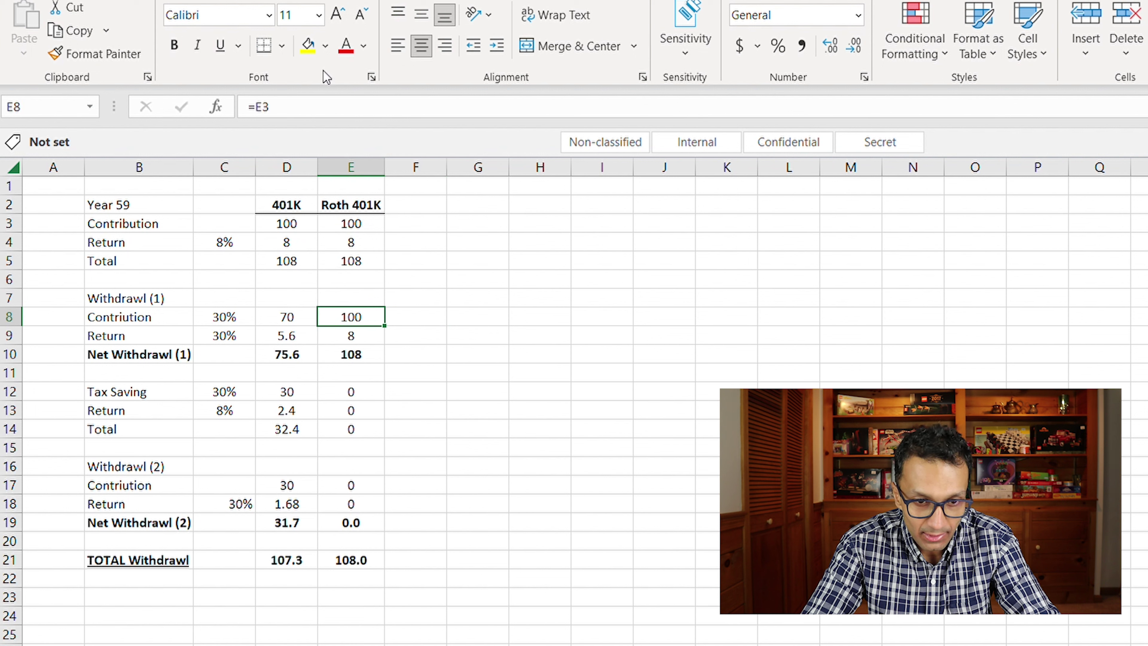
Step: Fill the withdrawal contributions in E8, D8 and D17 yellow
{"action": "left_click", "coordinate": [308, 44]}
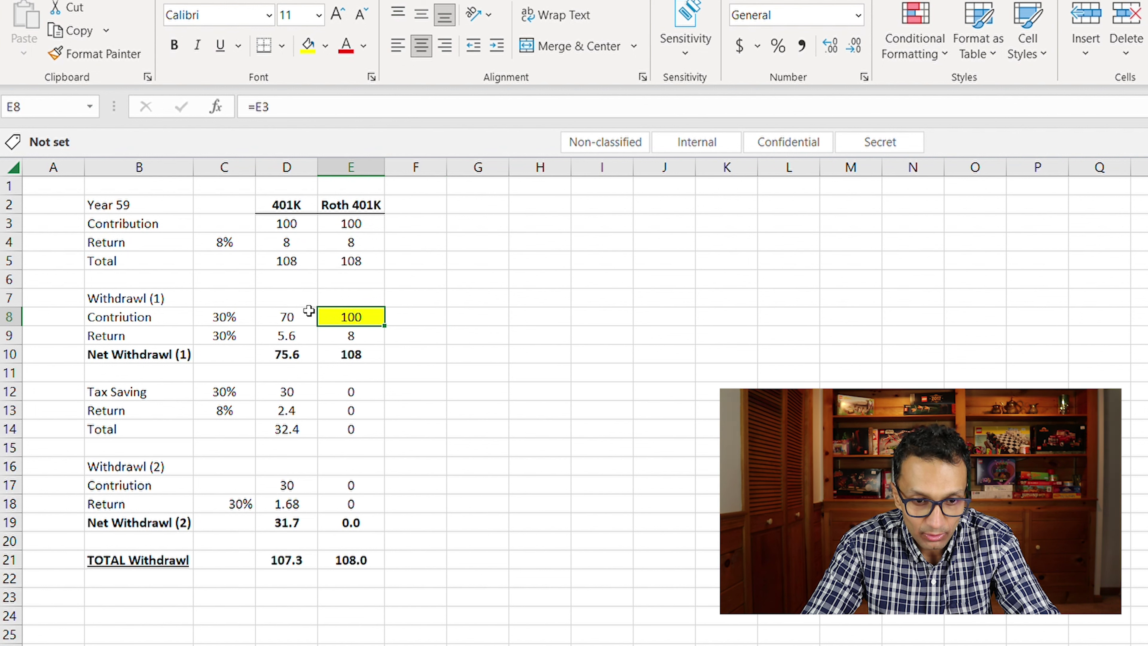
{"action": "left_click", "coordinate": [294, 316]}
{"action": "left_click", "coordinate": [282, 486], "text": "ctrl"}
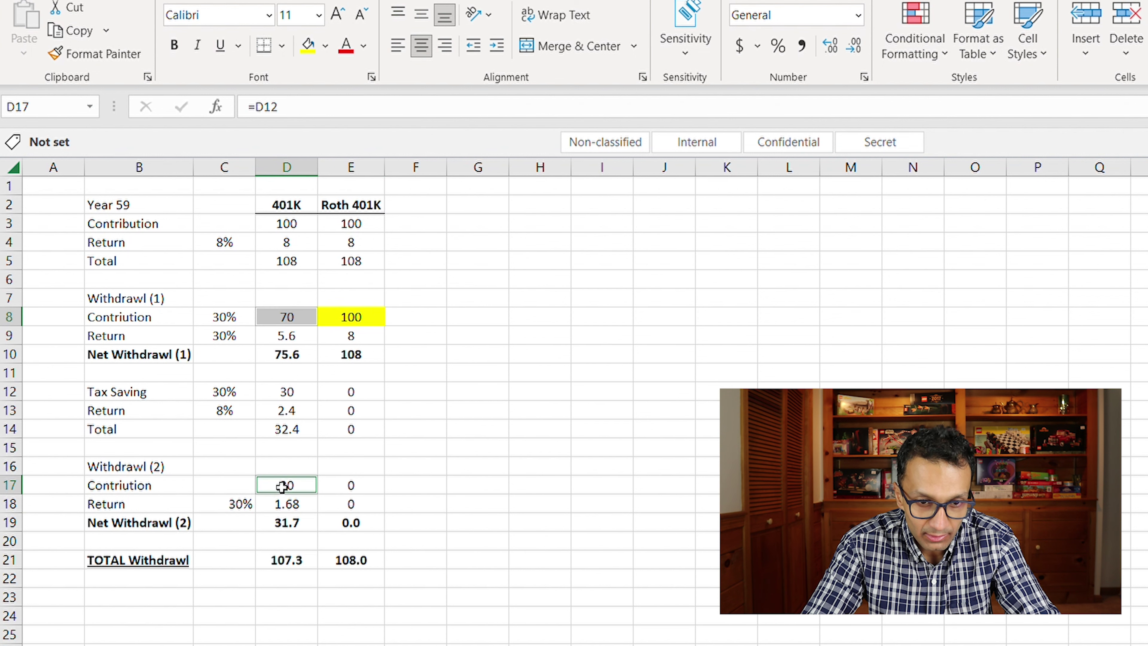
{"action": "left_click", "coordinate": [308, 45]}
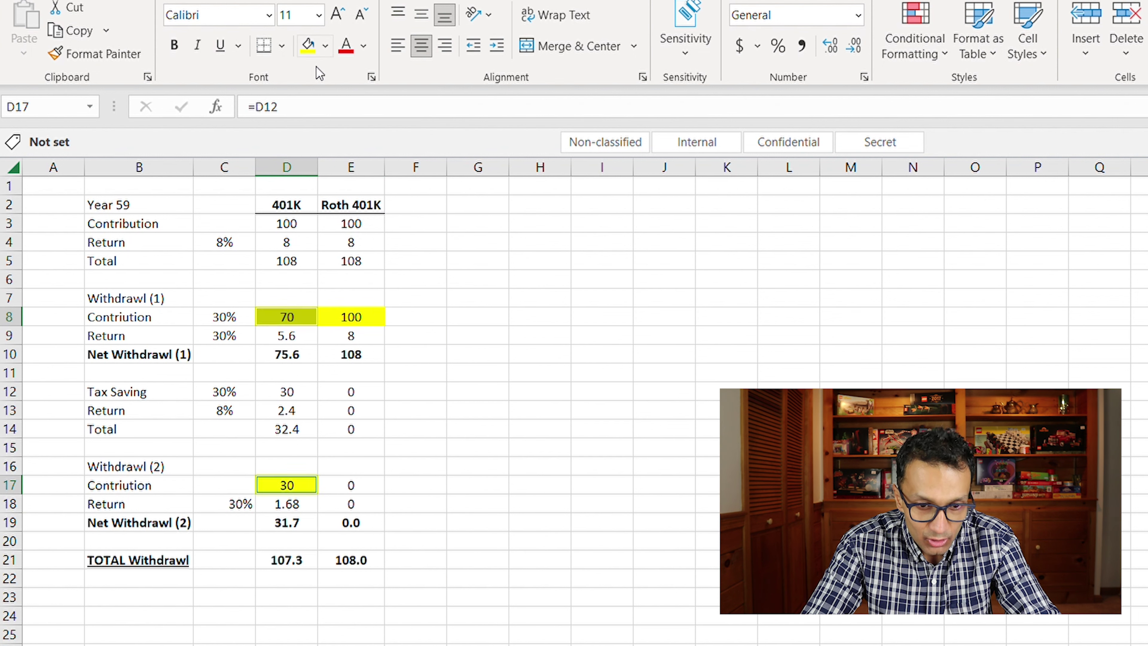
{"action": "left_click", "coordinate": [393, 315]}
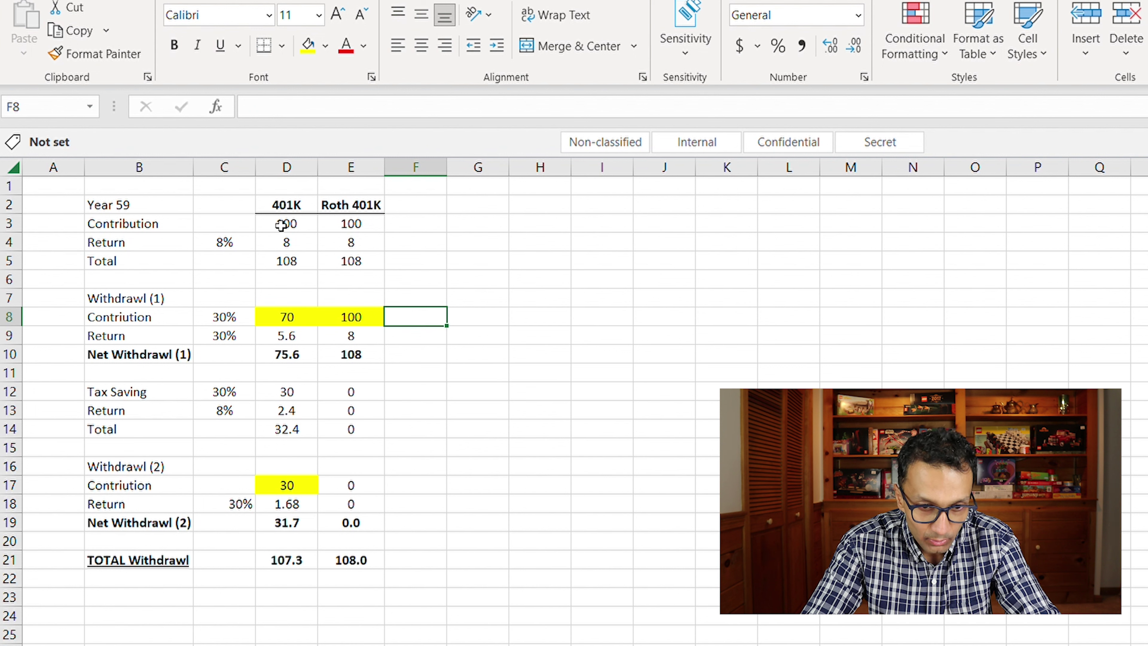
{"action": "left_click", "coordinate": [301, 314]}
{"action": "left_click", "coordinate": [297, 483], "text": "ctrl"}
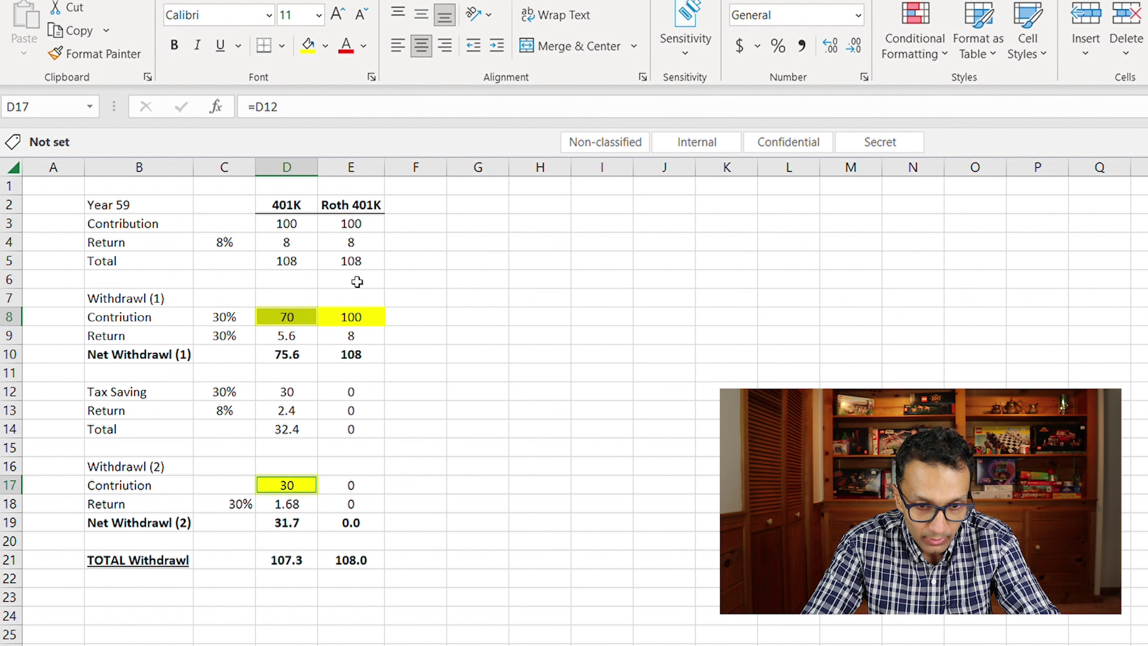
{"action": "left_click", "coordinate": [353, 314]}
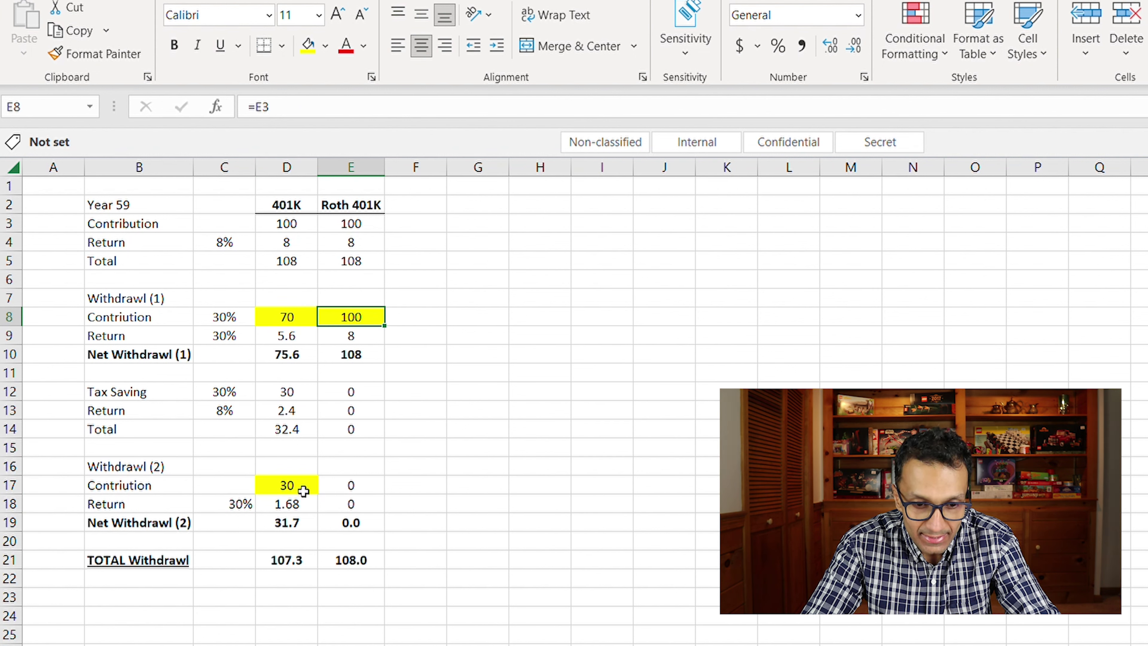
Step: Show the returns in D18 and E9 to one decimal place (1.7 and 8.0)
{"action": "left_click", "coordinate": [291, 504]}
{"action": "left_click", "coordinate": [843, 47]}
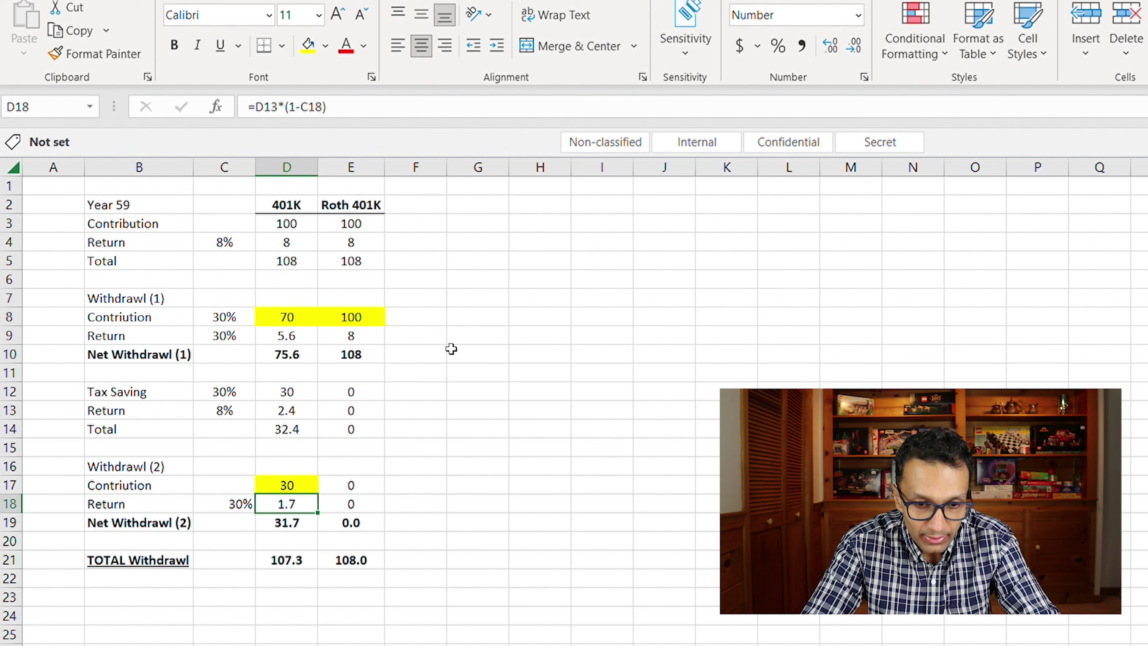
{"action": "left_click", "coordinate": [408, 346]}
{"action": "left_click", "coordinate": [340, 332]}
{"action": "key", "text": "F4"}
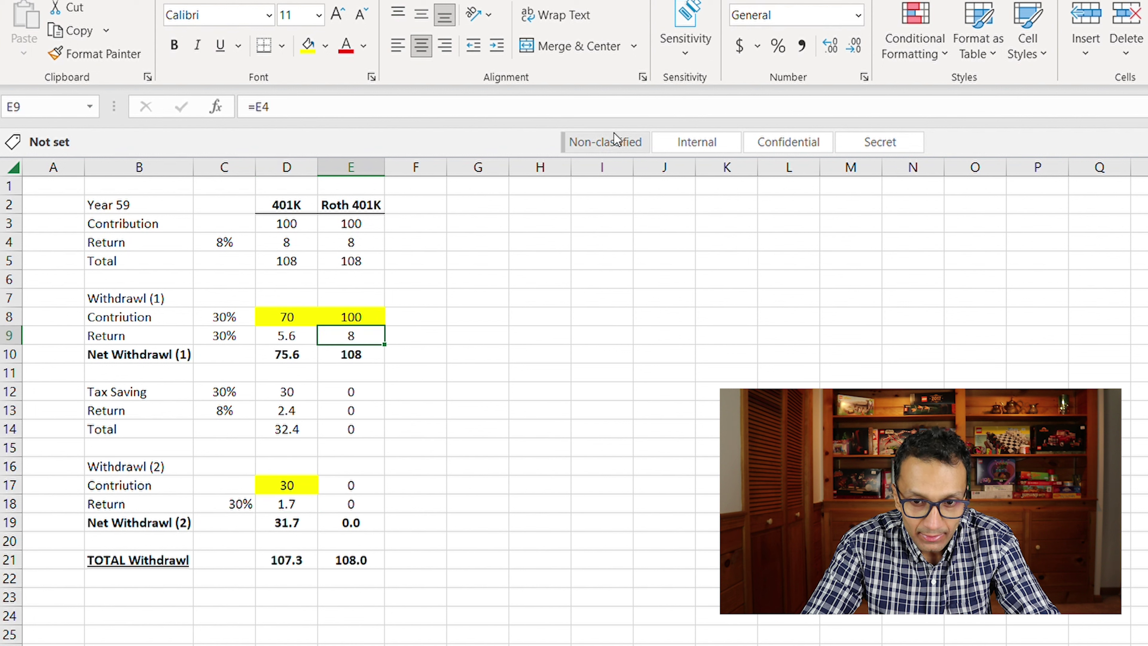
{"action": "left_click", "coordinate": [290, 336]}
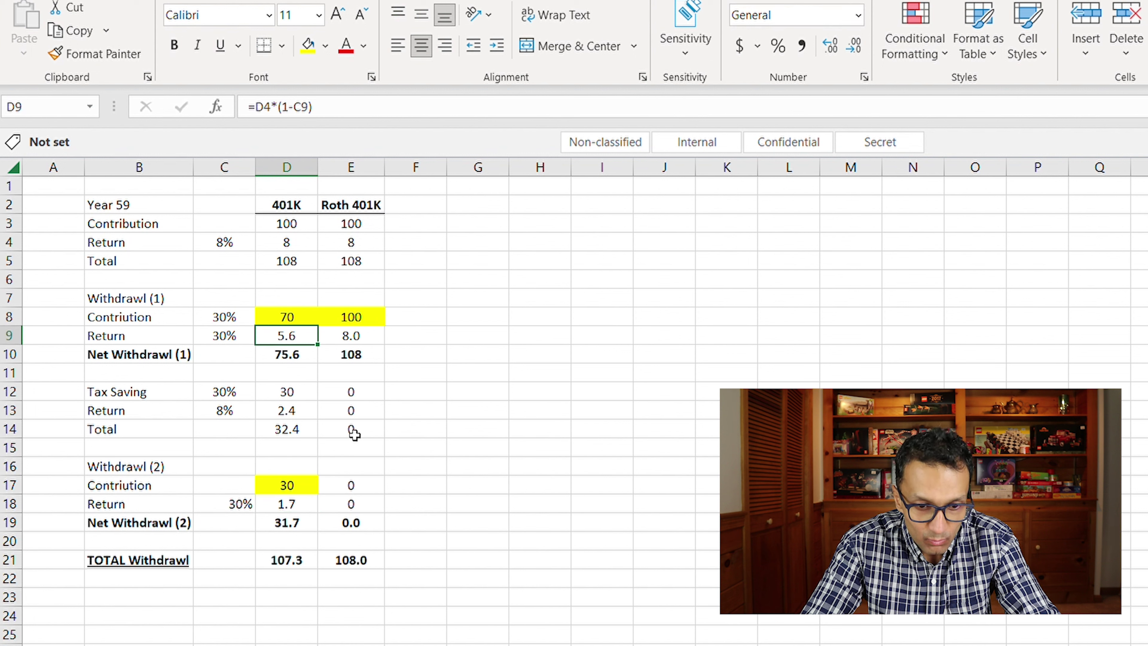
Step: Fill the 401K return cells D9 (5.6) and D18 (1.7) light green
{"action": "left_click", "coordinate": [296, 504], "text": "ctrl"}
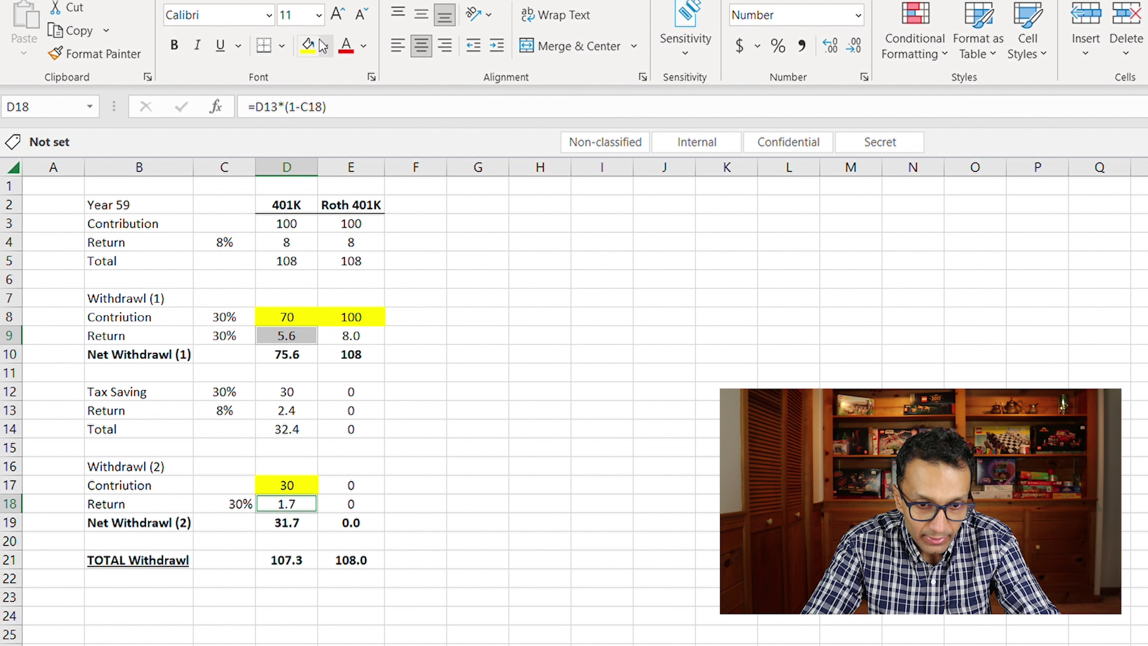
{"action": "left_click", "coordinate": [308, 45]}
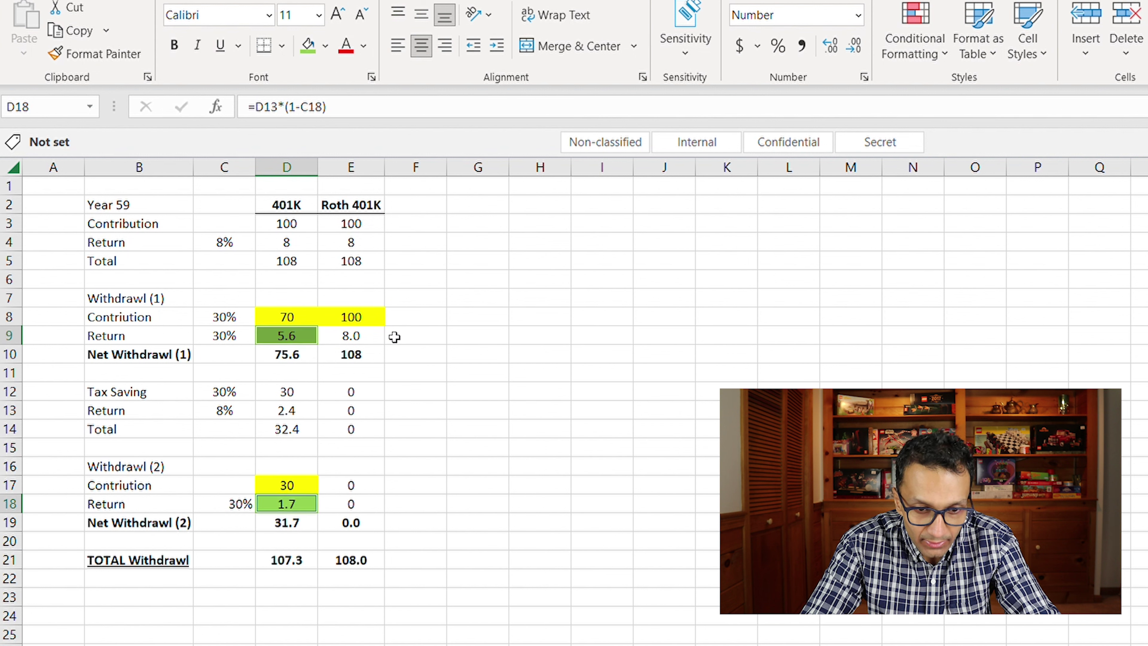
{"action": "left_click", "coordinate": [355, 337]}
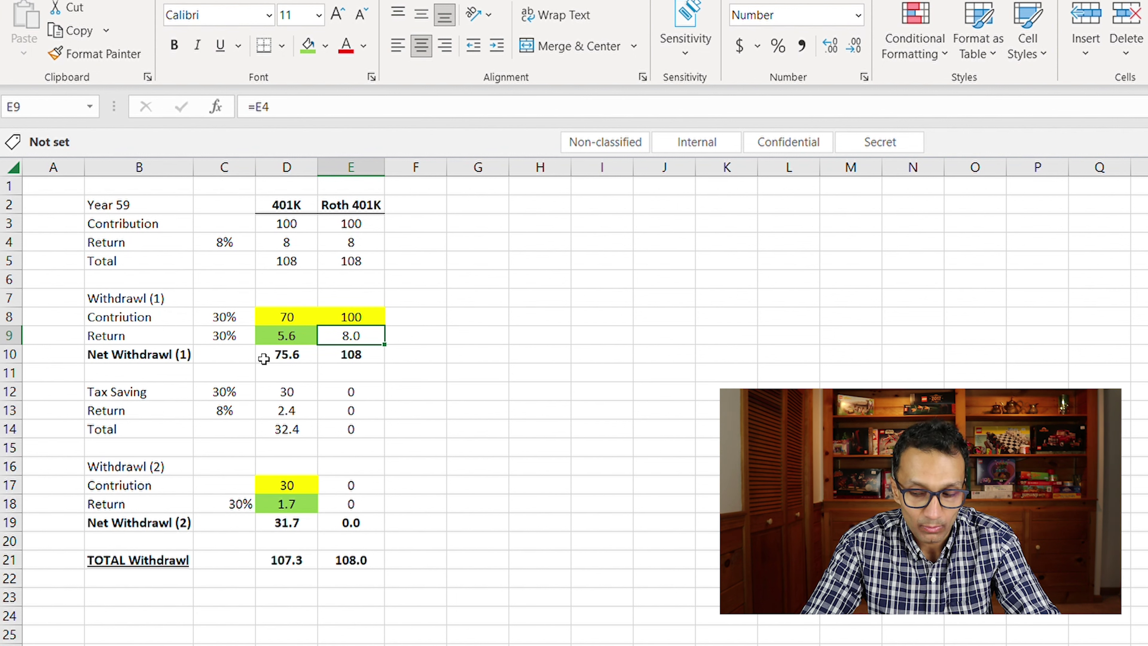
{"action": "key", "text": "Right"}
{"action": "key", "text": "Right"}
{"action": "key", "text": "Up"}
{"action": "key", "text": "Up"}
{"action": "key", "text": "Up"}
{"action": "key", "text": "Up"}
{"action": "key", "text": "Down"}
{"action": "key", "text": "Down"}
{"action": "key", "text": "Down"}
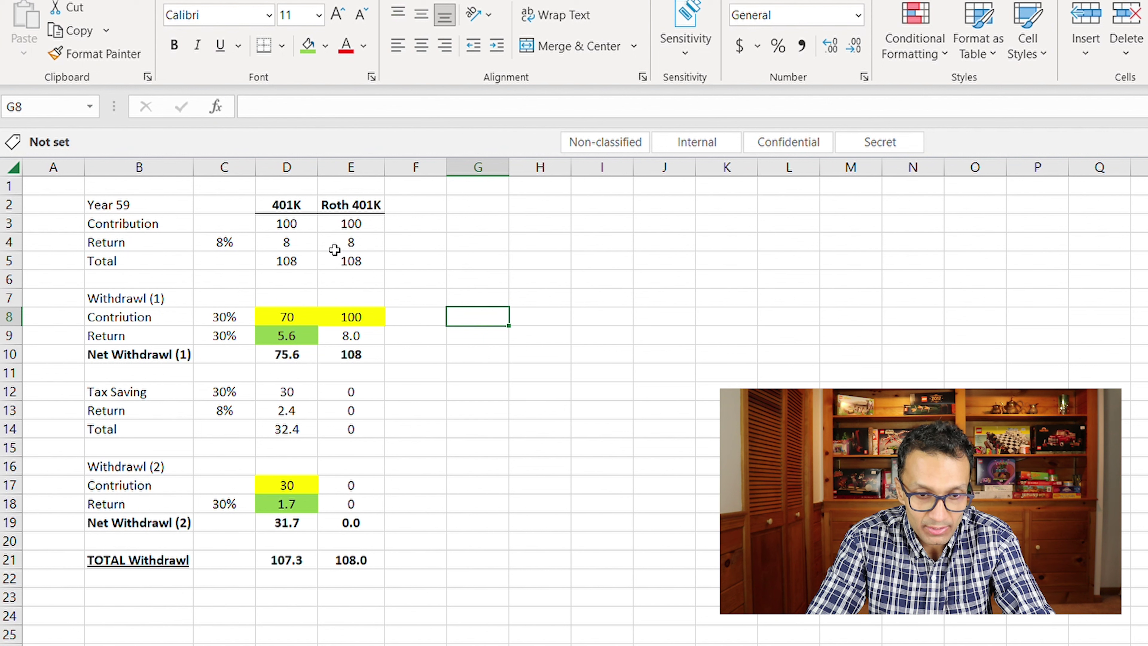
{"action": "left_click", "coordinate": [290, 241]}
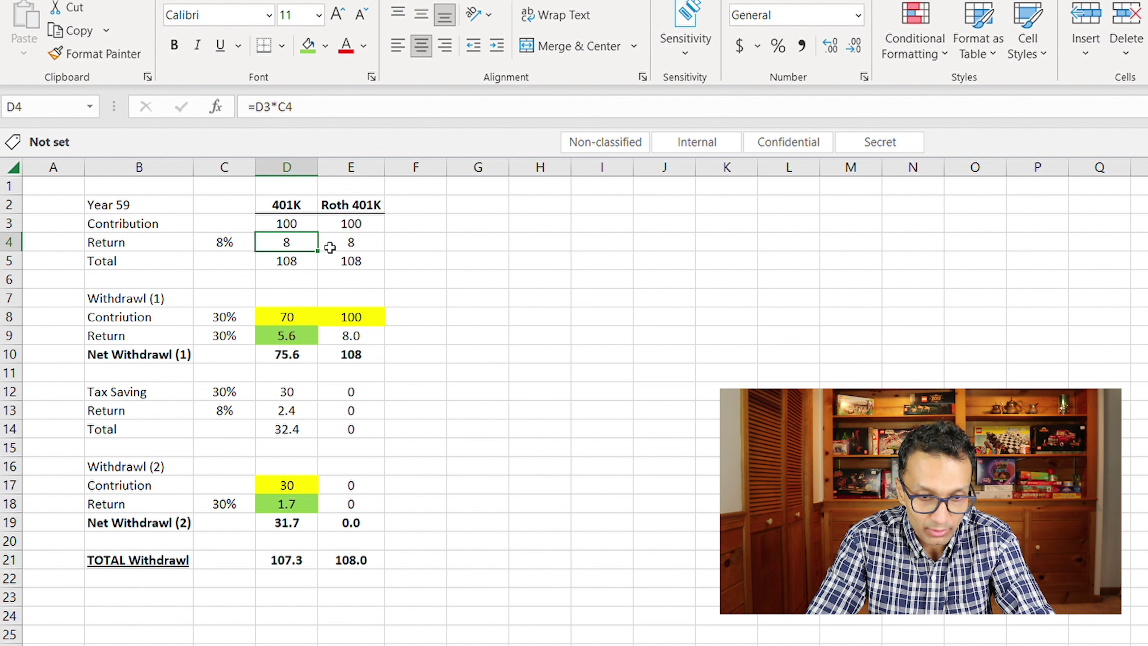
{"action": "left_click", "coordinate": [288, 409]}
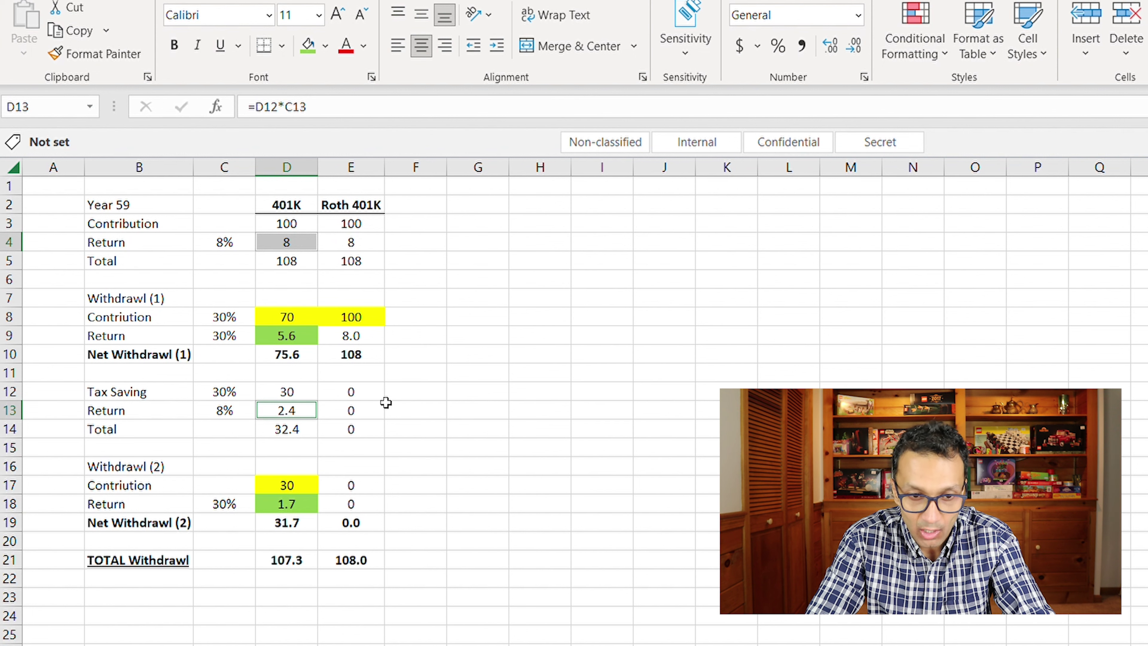
{"action": "left_click", "coordinate": [280, 336]}
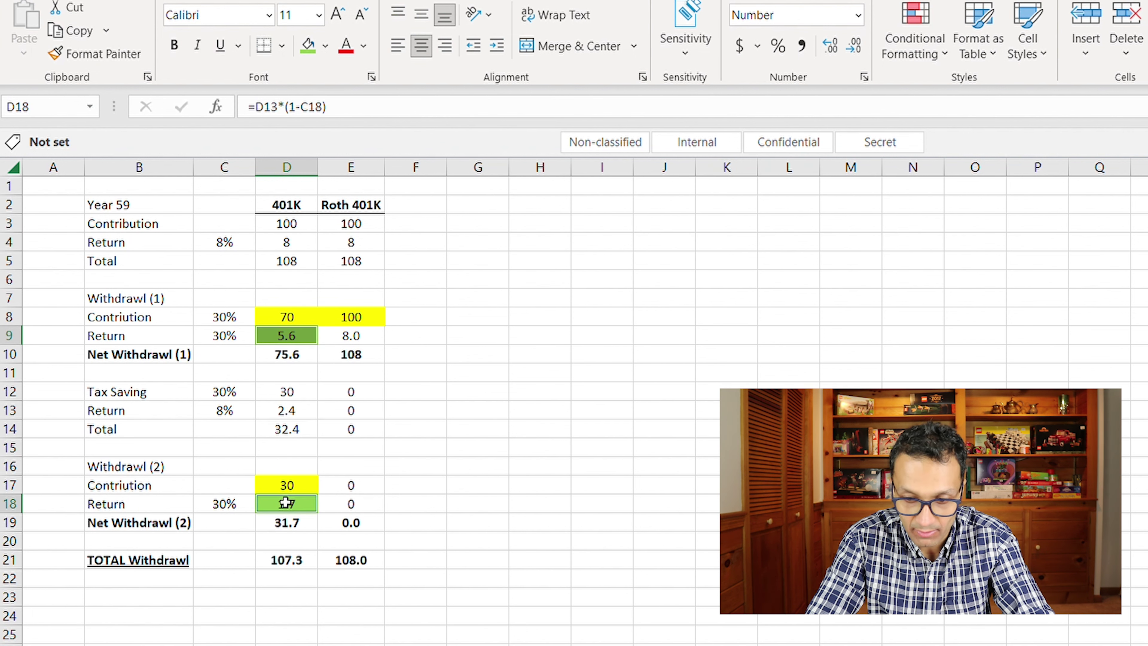
{"action": "left_click", "coordinate": [423, 334]}
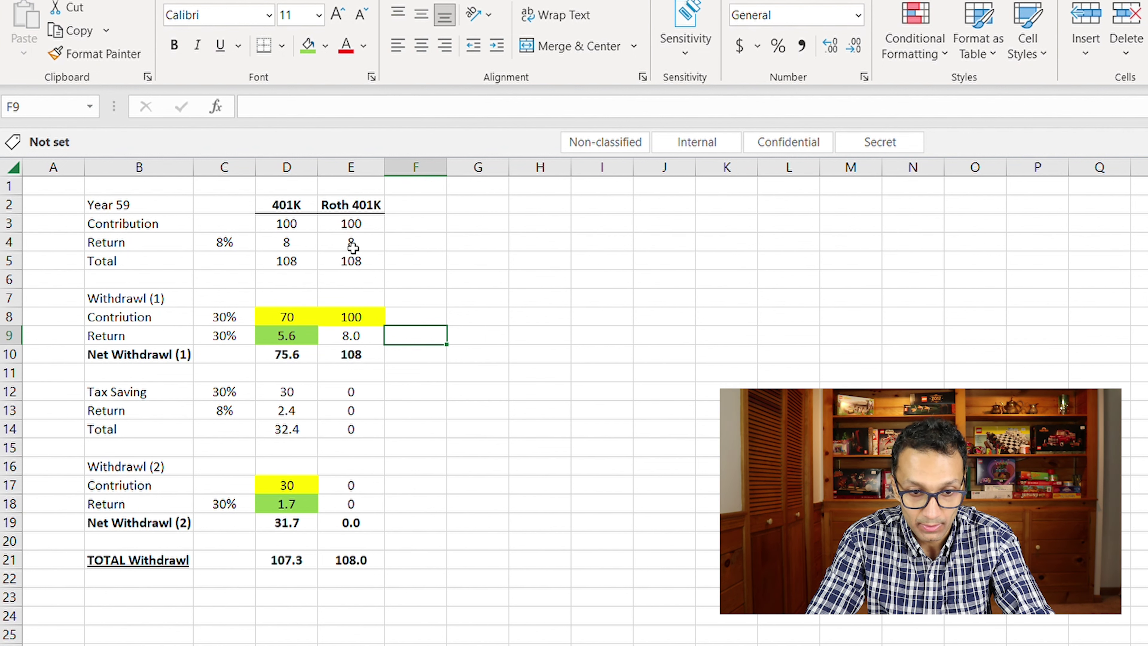
{"action": "left_click", "coordinate": [293, 223]}
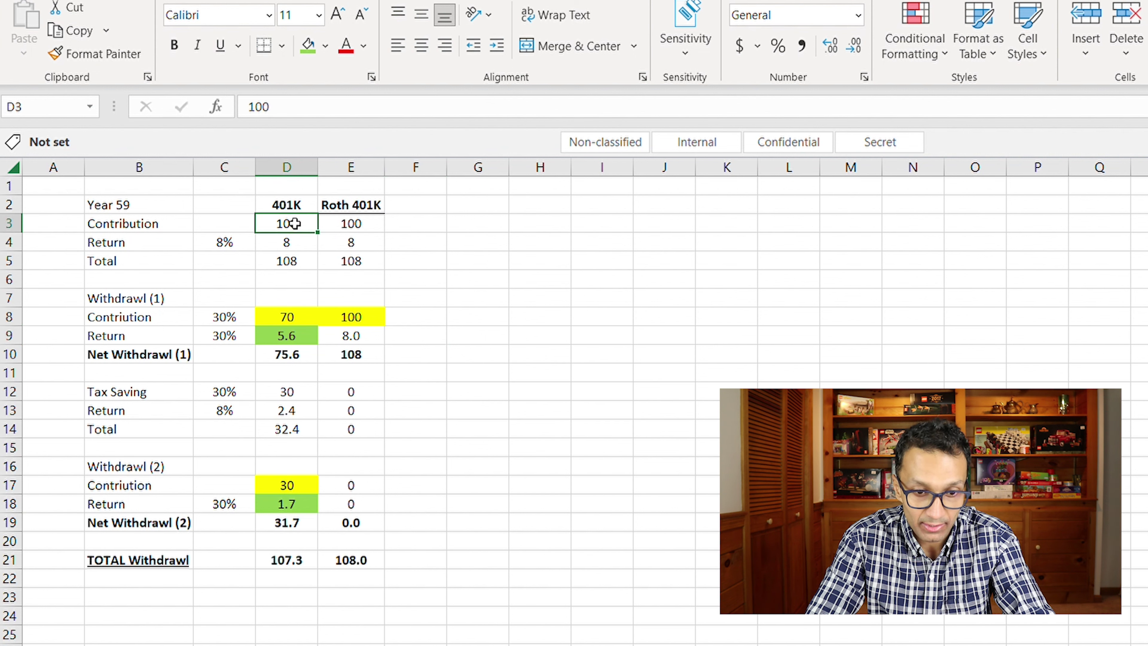
{"action": "left_click", "coordinate": [298, 389]}
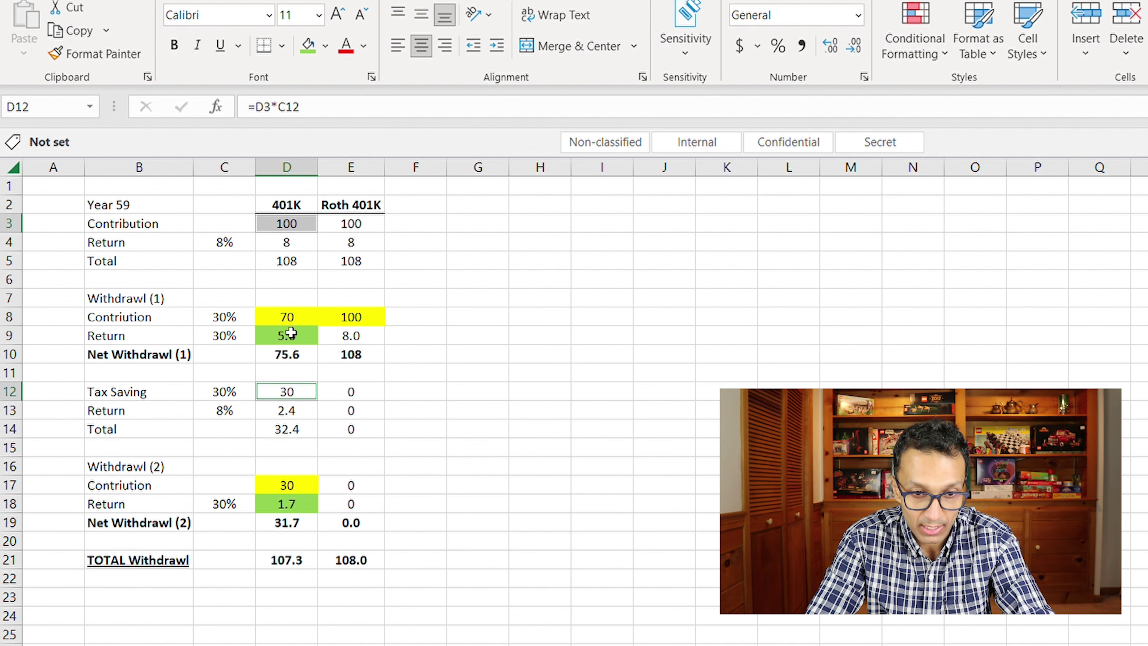
{"action": "left_click", "coordinate": [355, 223]}
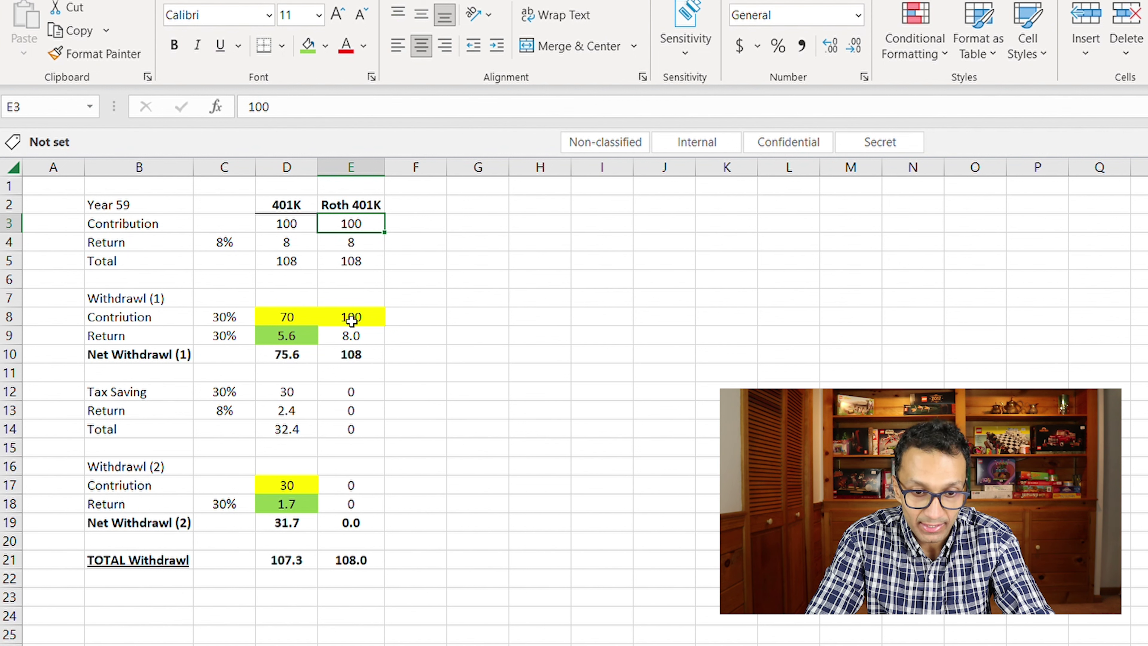
{"action": "left_click", "coordinate": [356, 337]}
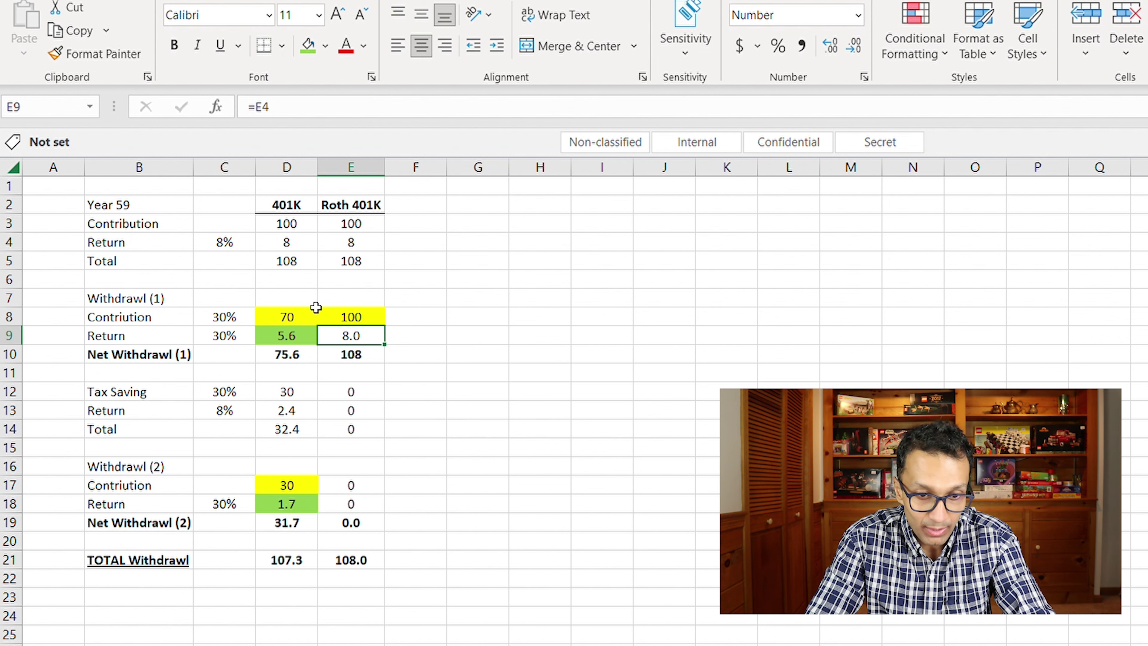
{"action": "left_click", "coordinate": [298, 335]}
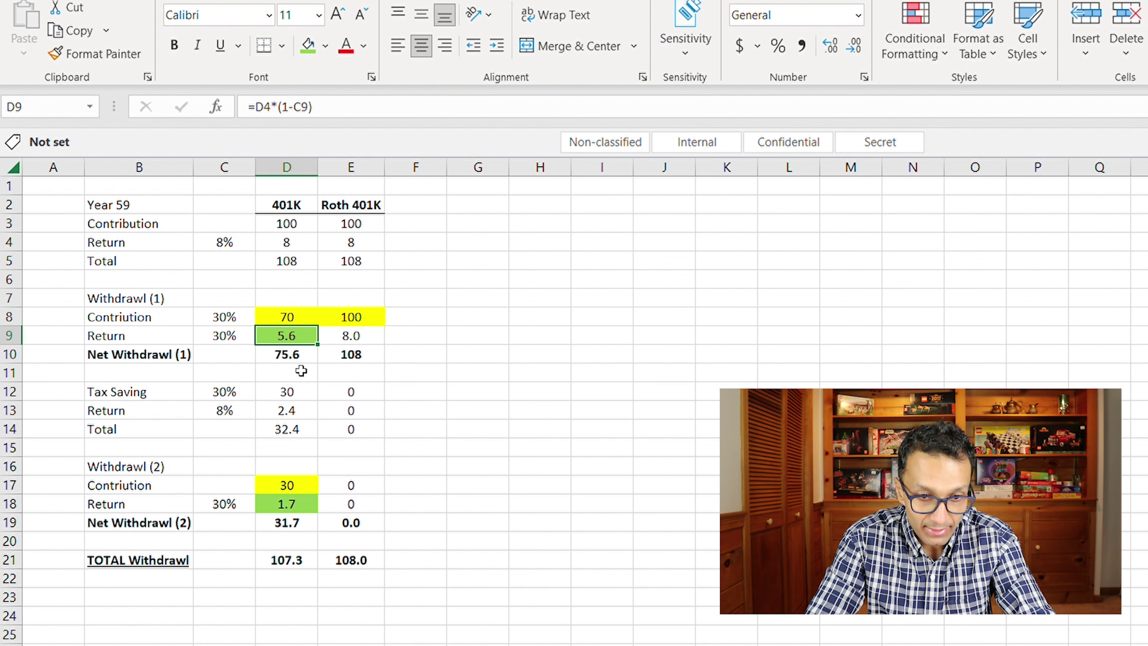
{"action": "left_click", "coordinate": [290, 242]}
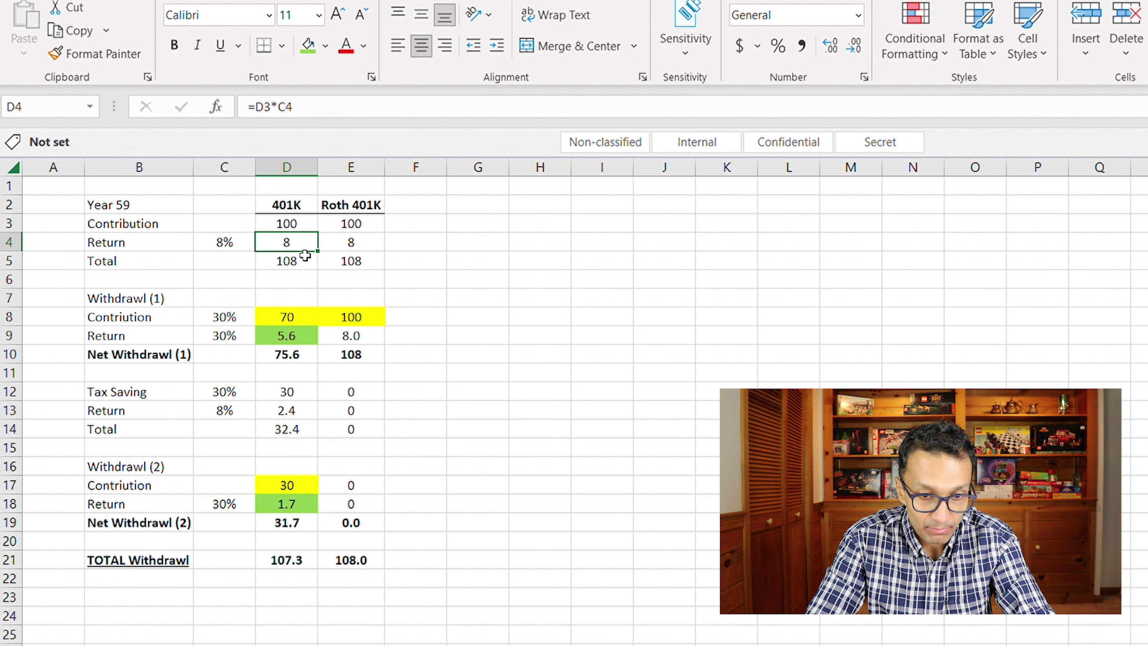
{"action": "left_click", "coordinate": [285, 410], "text": "ctrl"}
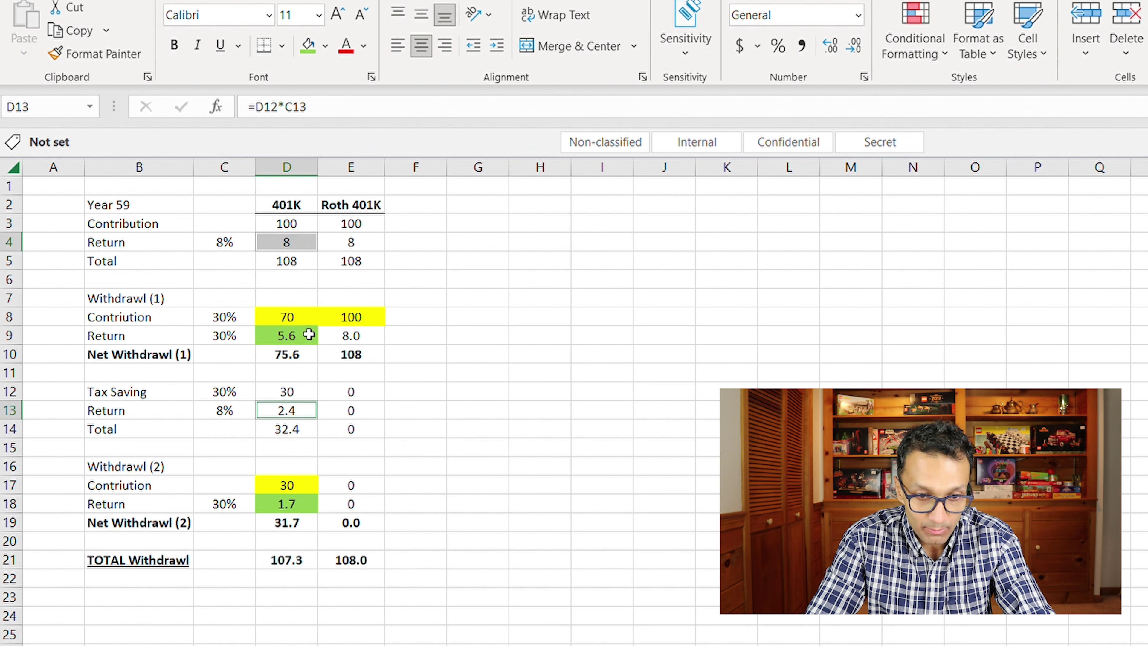
{"action": "left_click", "coordinate": [300, 336]}
{"action": "left_click", "coordinate": [295, 502]}
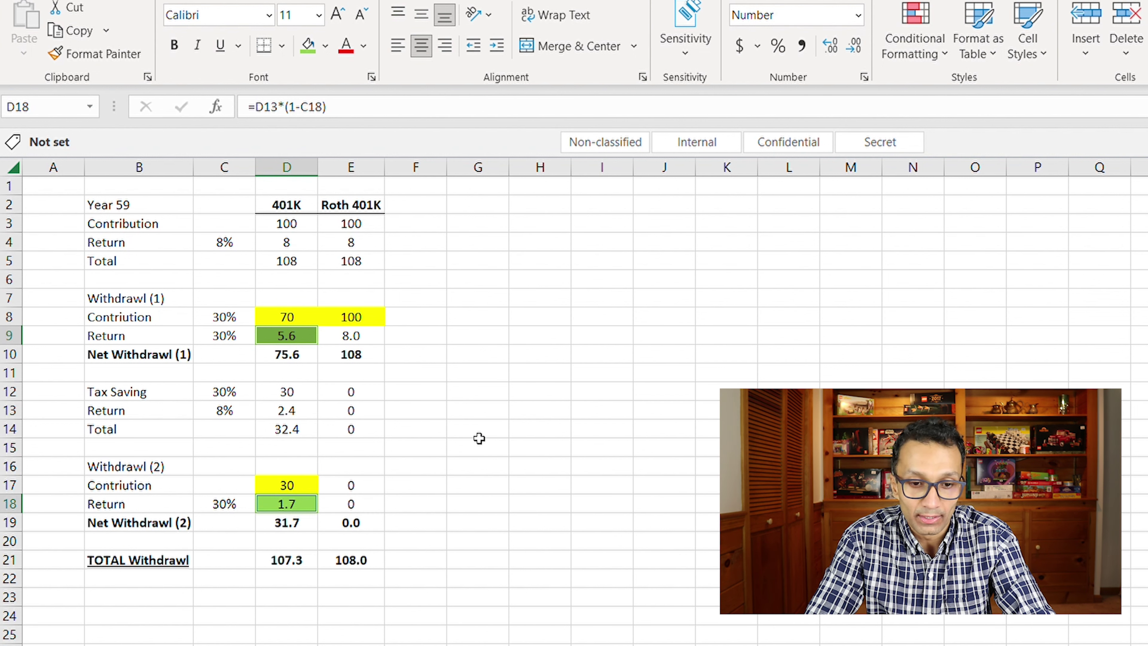
{"action": "left_click", "coordinate": [427, 336]}
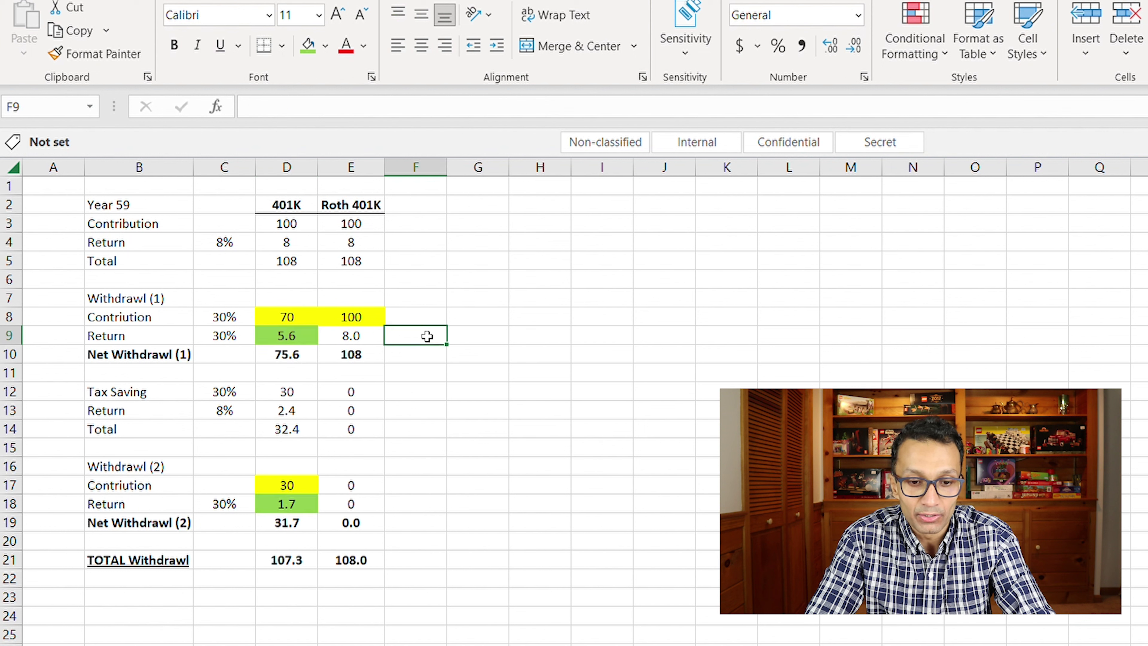